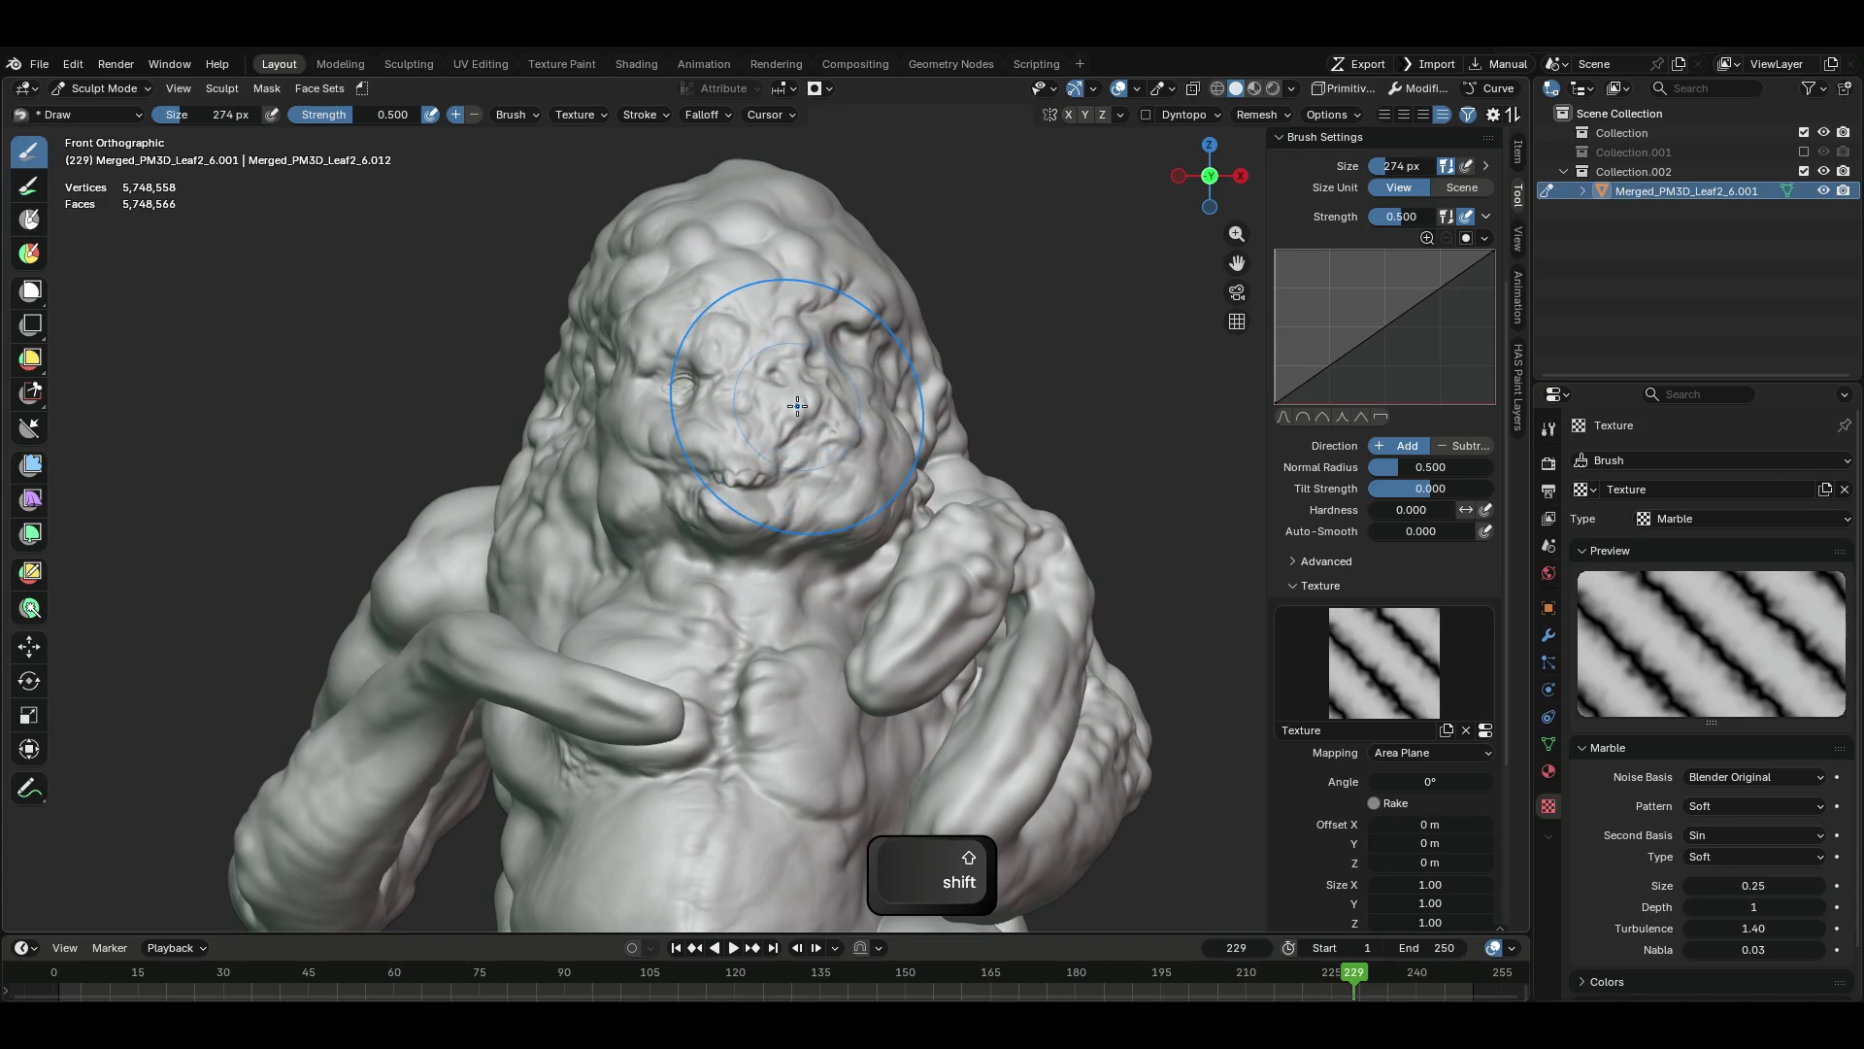
- Switch to the Paint Hard brush and create a cavity mask on the creature with its contrast increased once
key(shift+space)
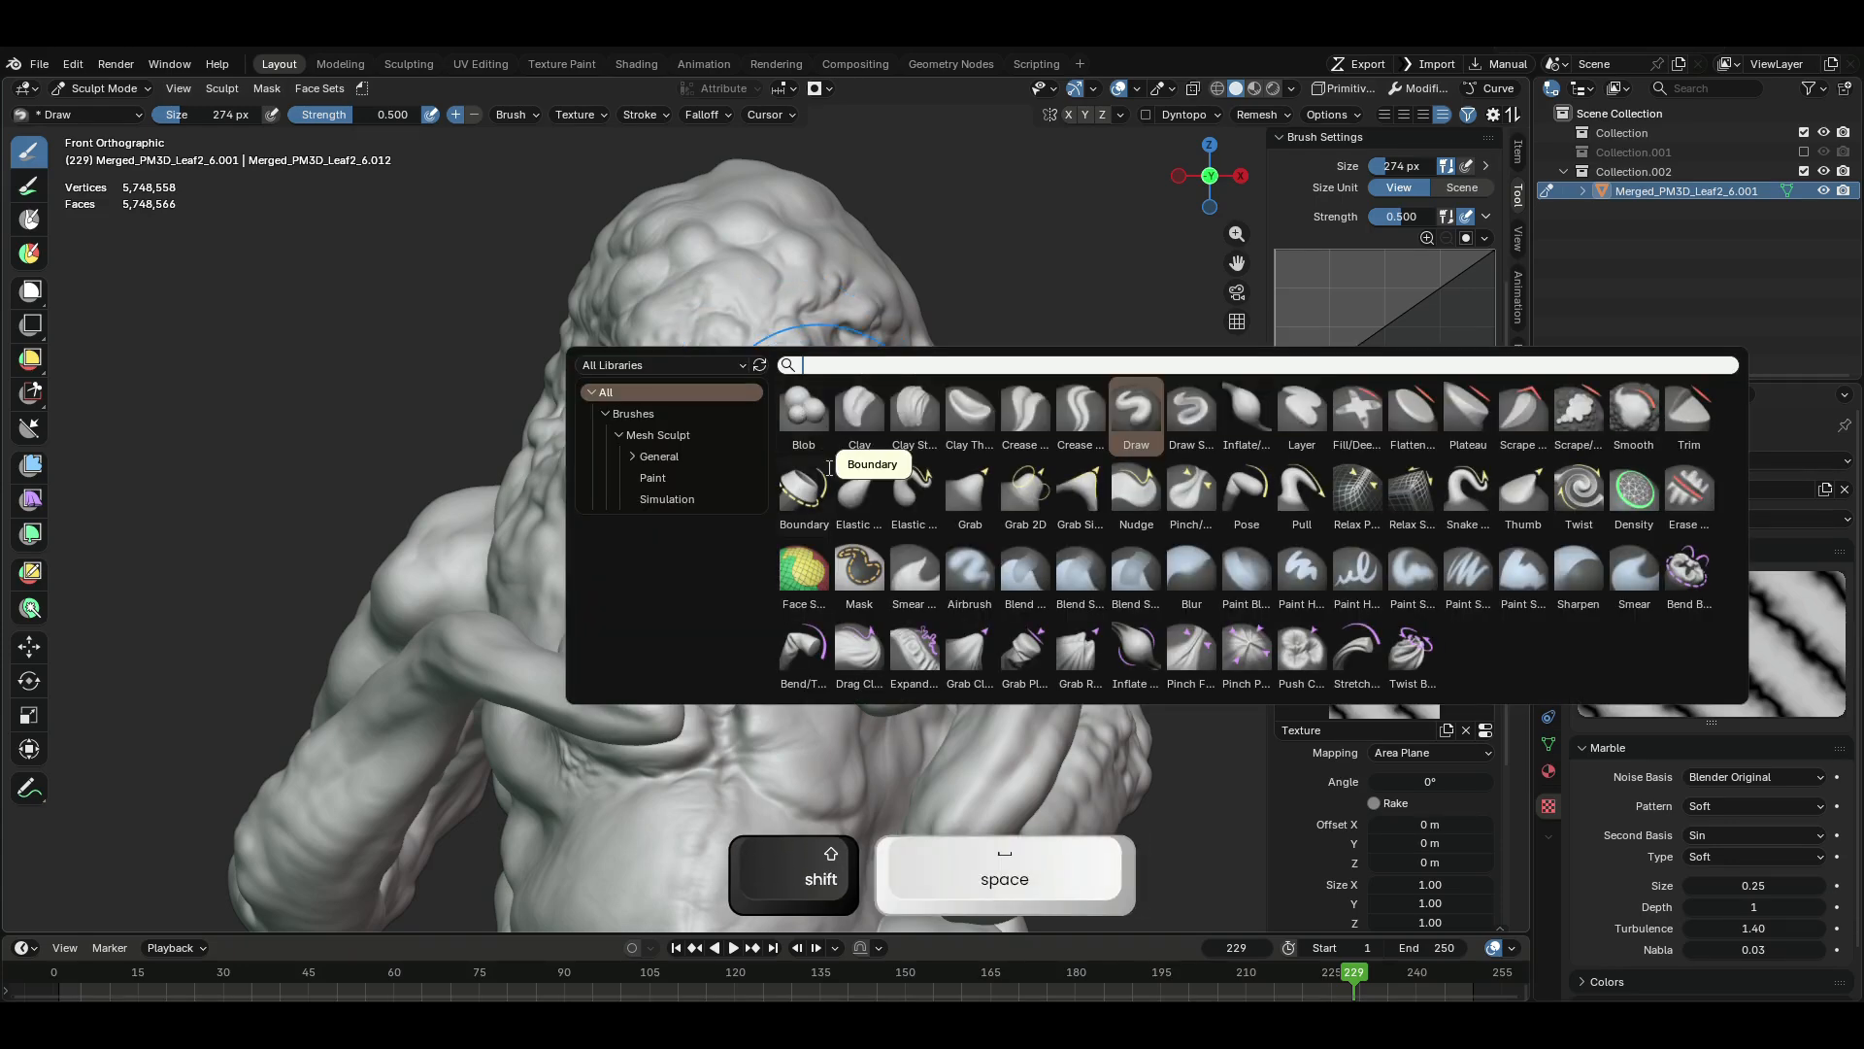
click(1301, 573)
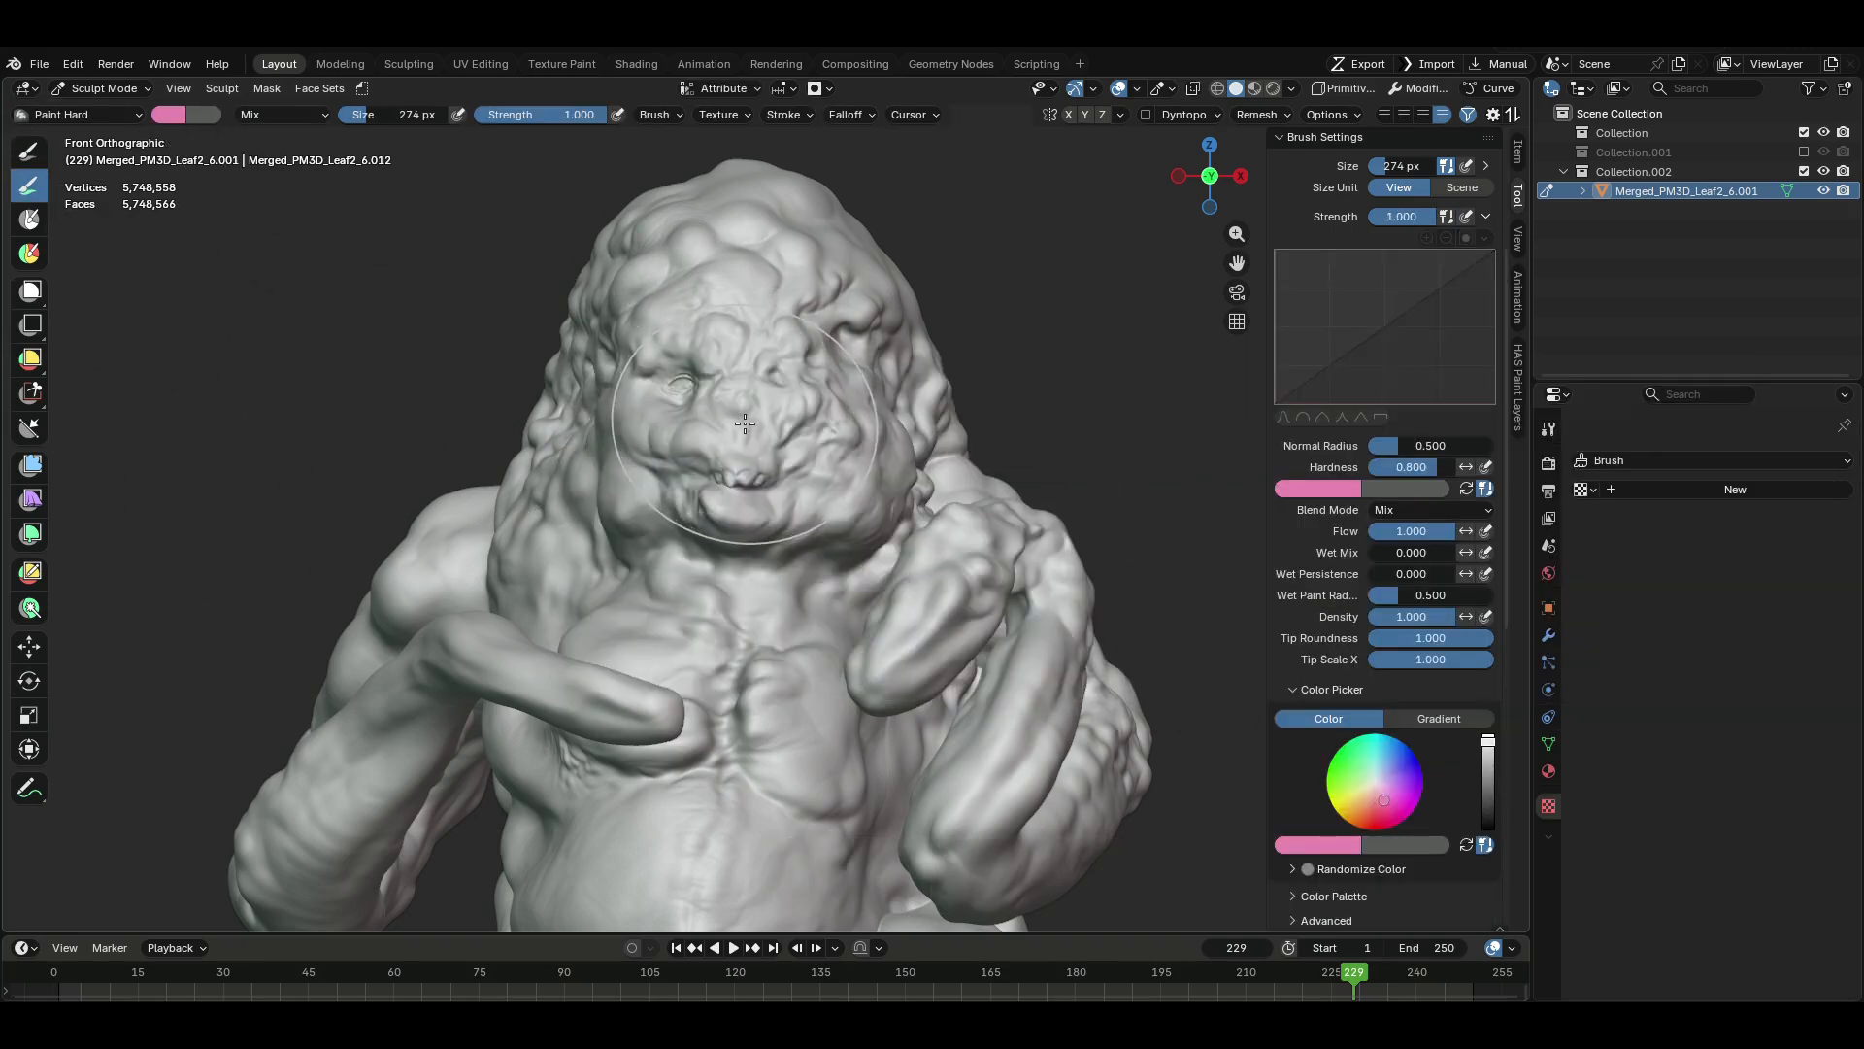
click(268, 88)
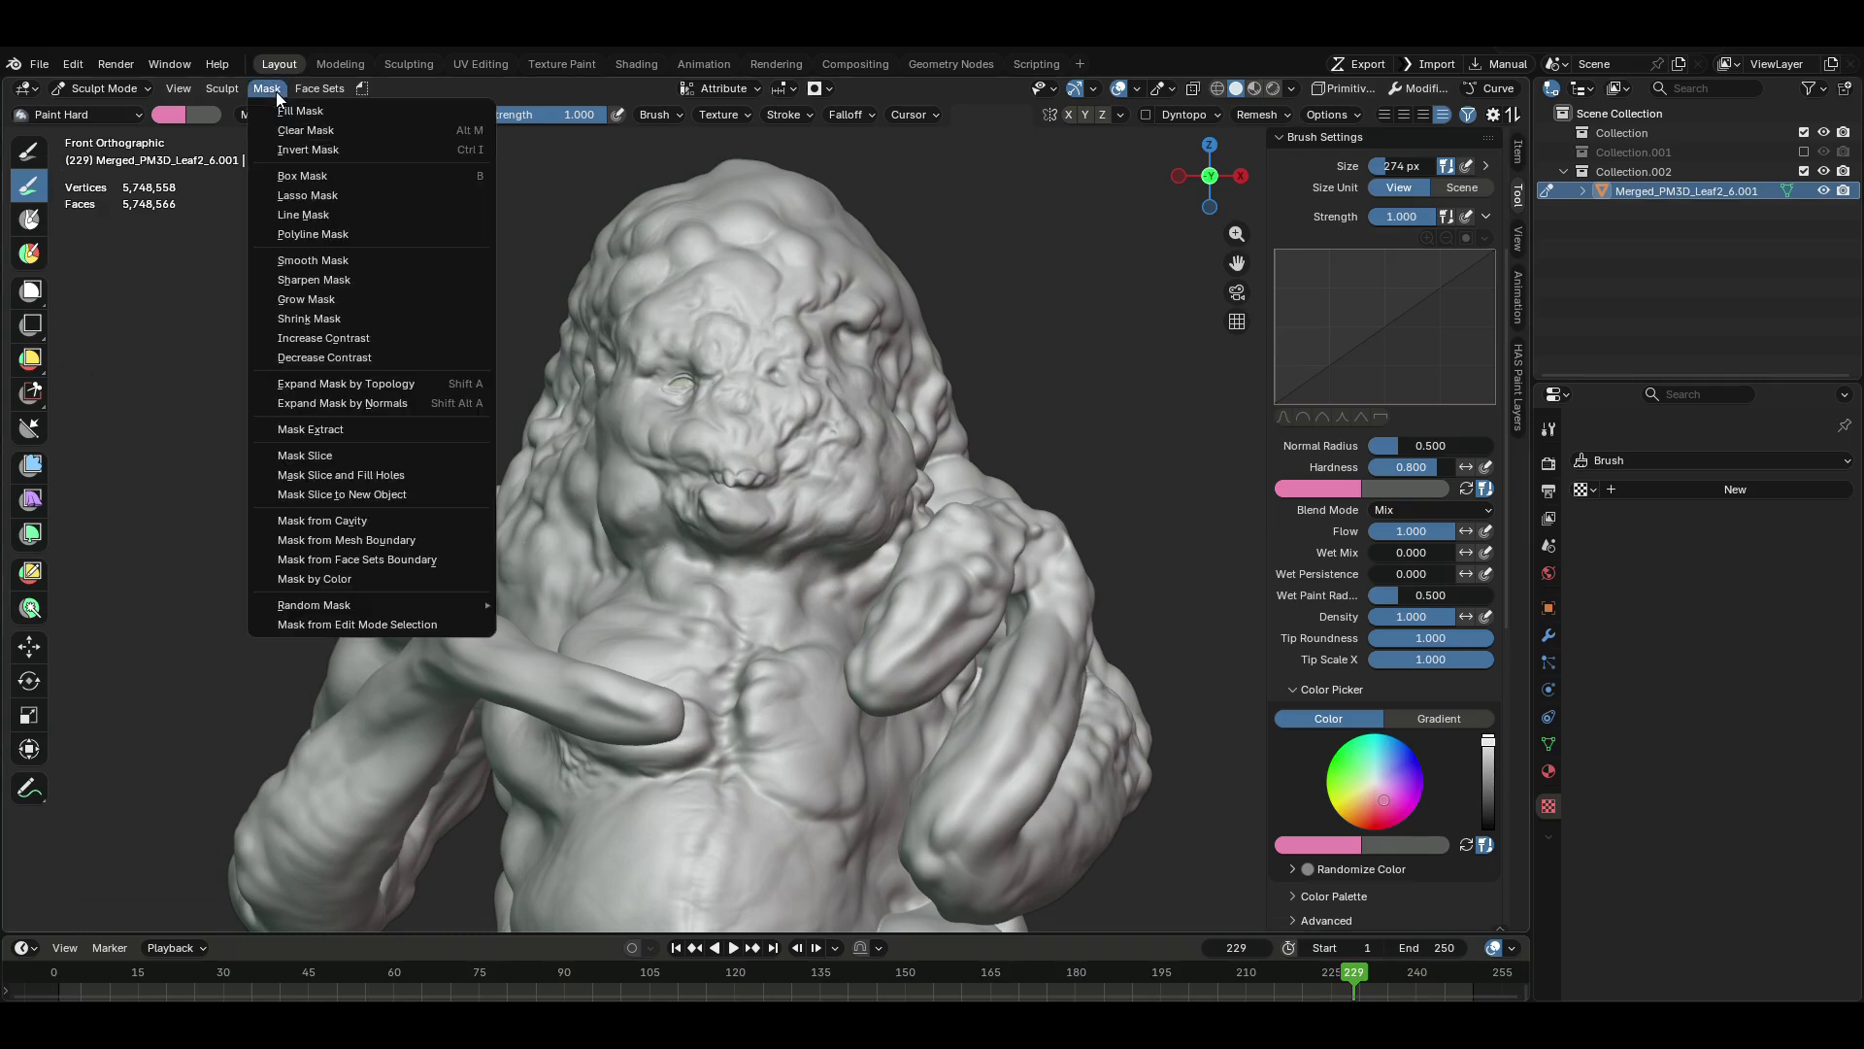
click(406, 532)
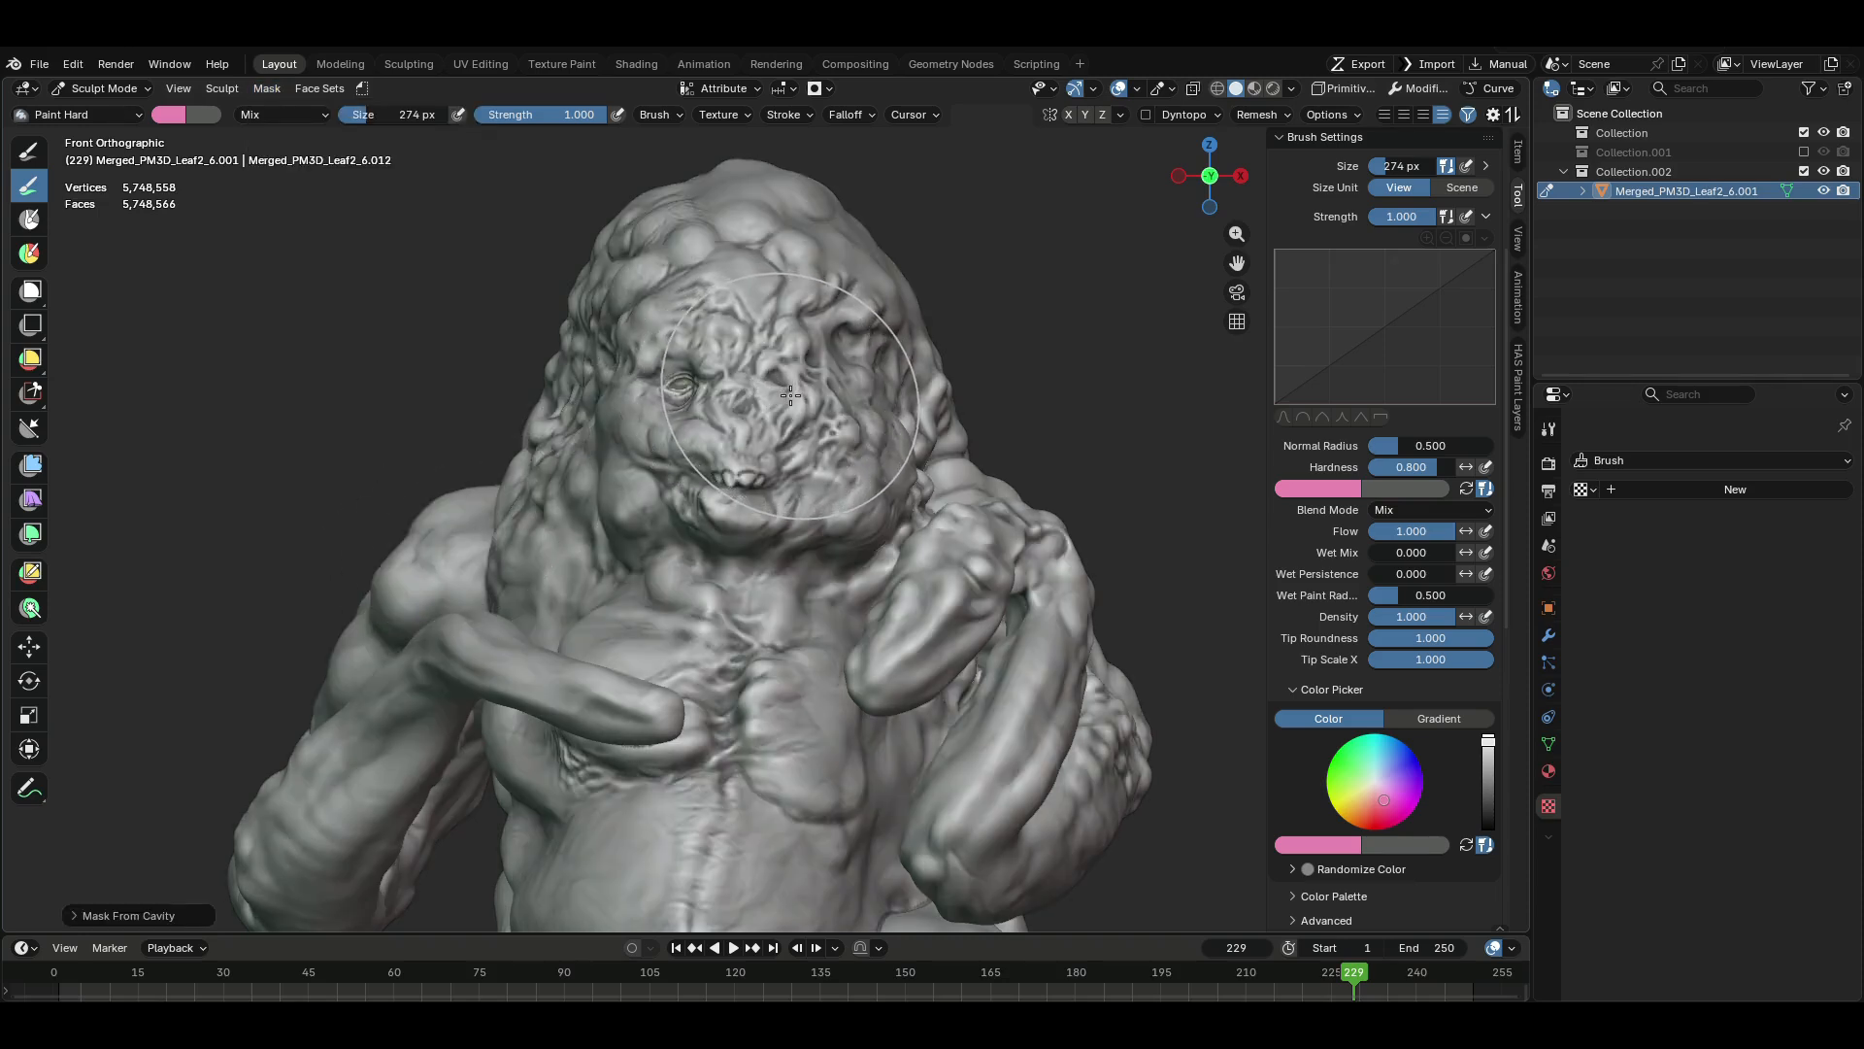
key(a)
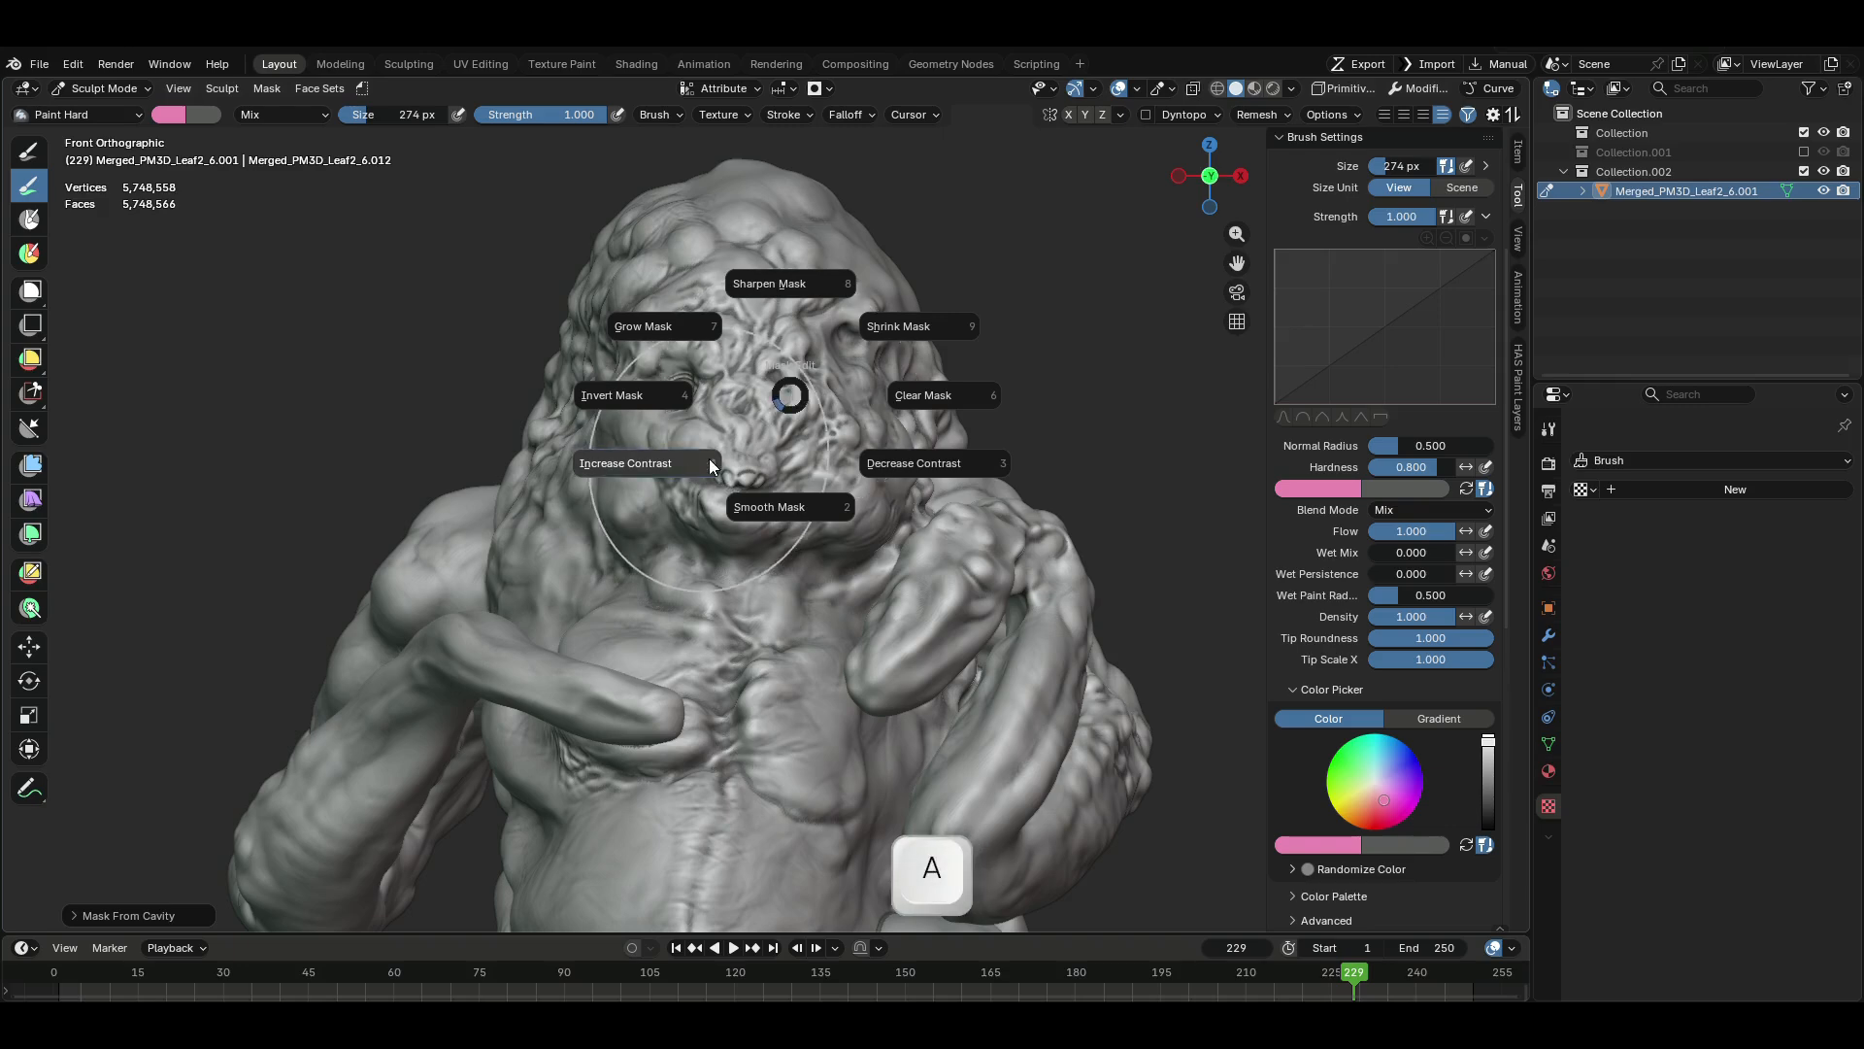
click(710, 465)
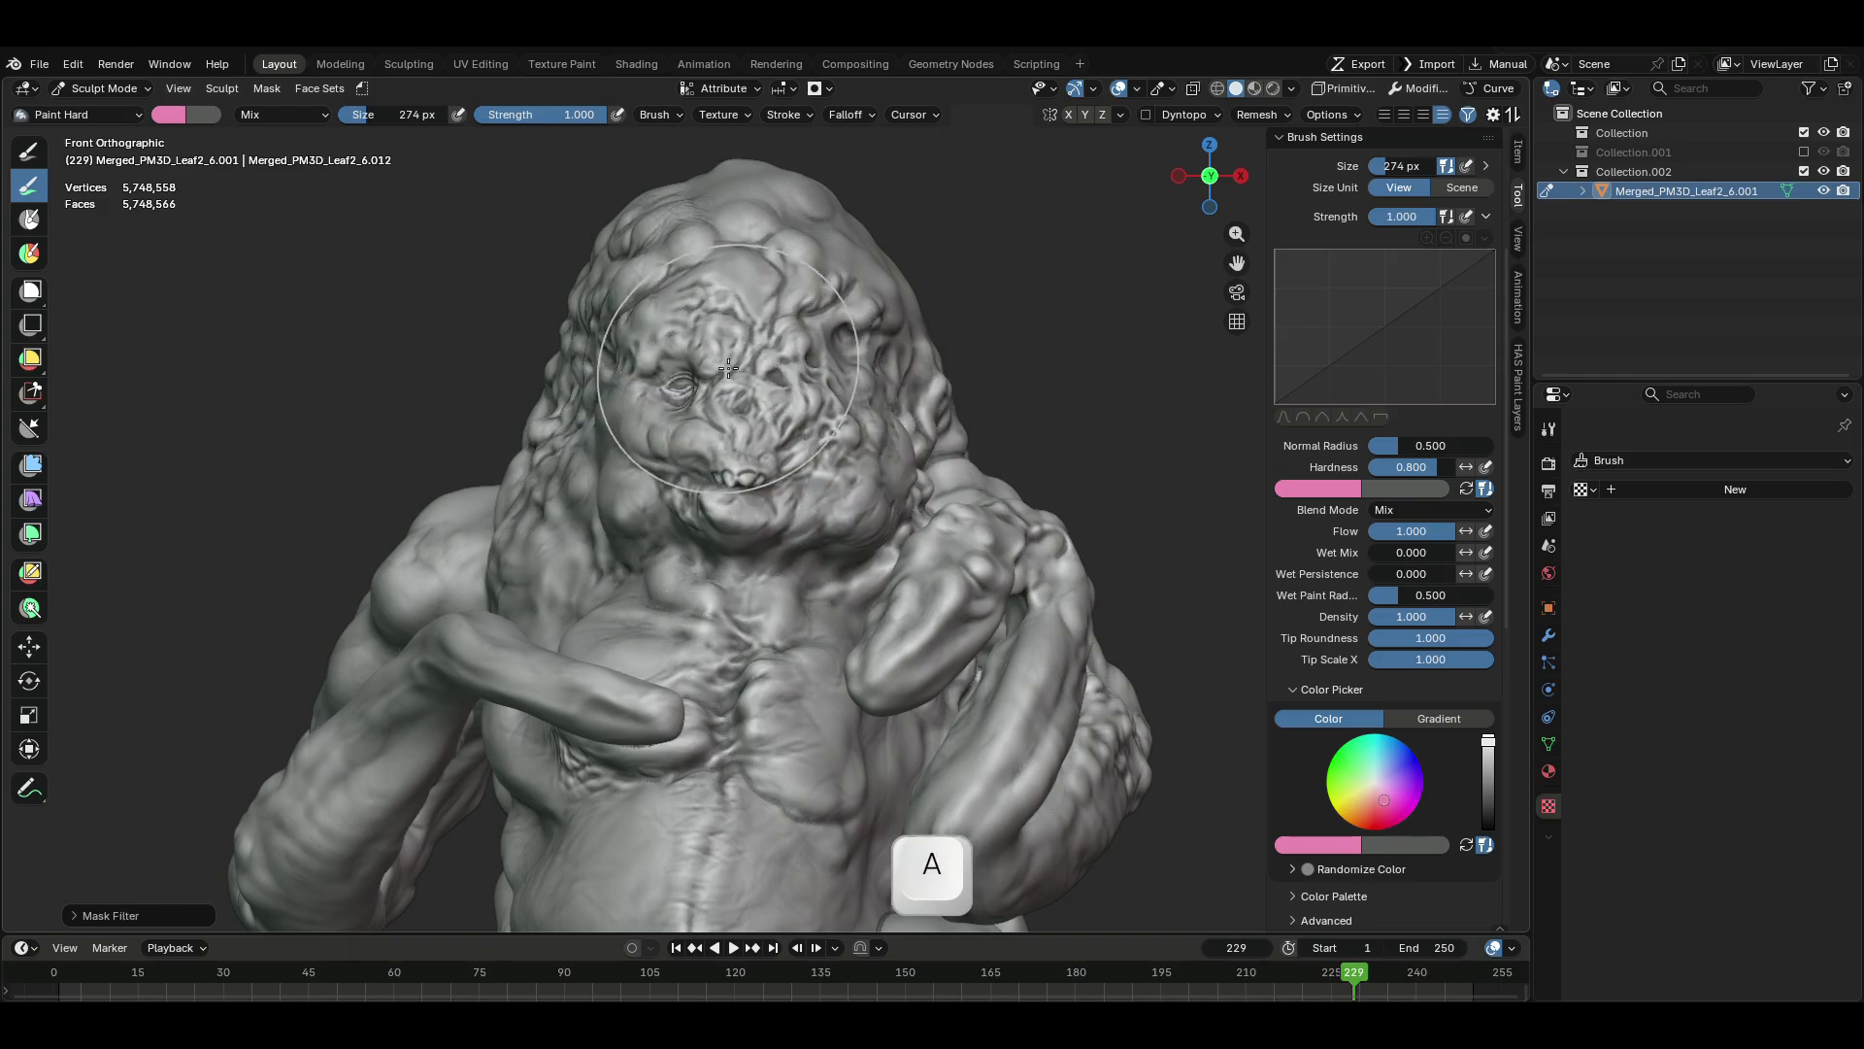
- Set the brush color to light green and paint the creature's head, neck, shoulders and upper chest
drag(744, 332, 730, 471)
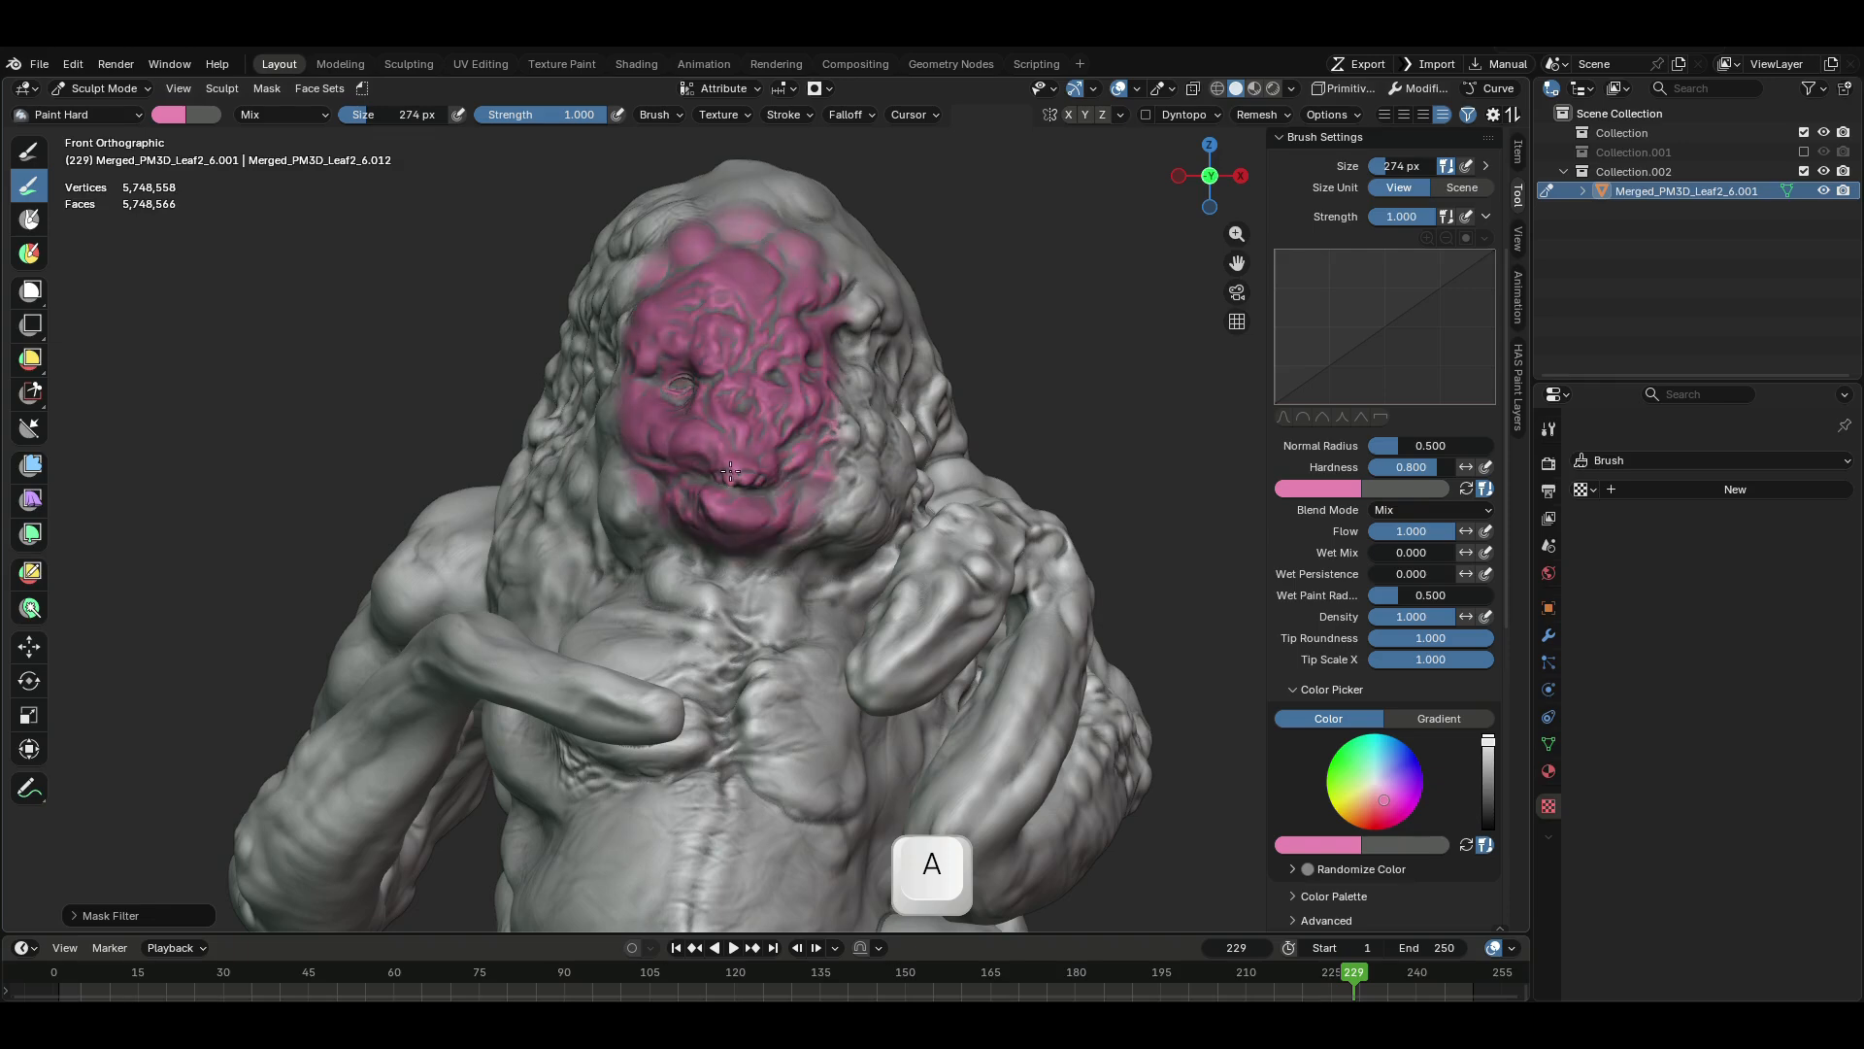
key(ctrl+z)
right_click(798, 379)
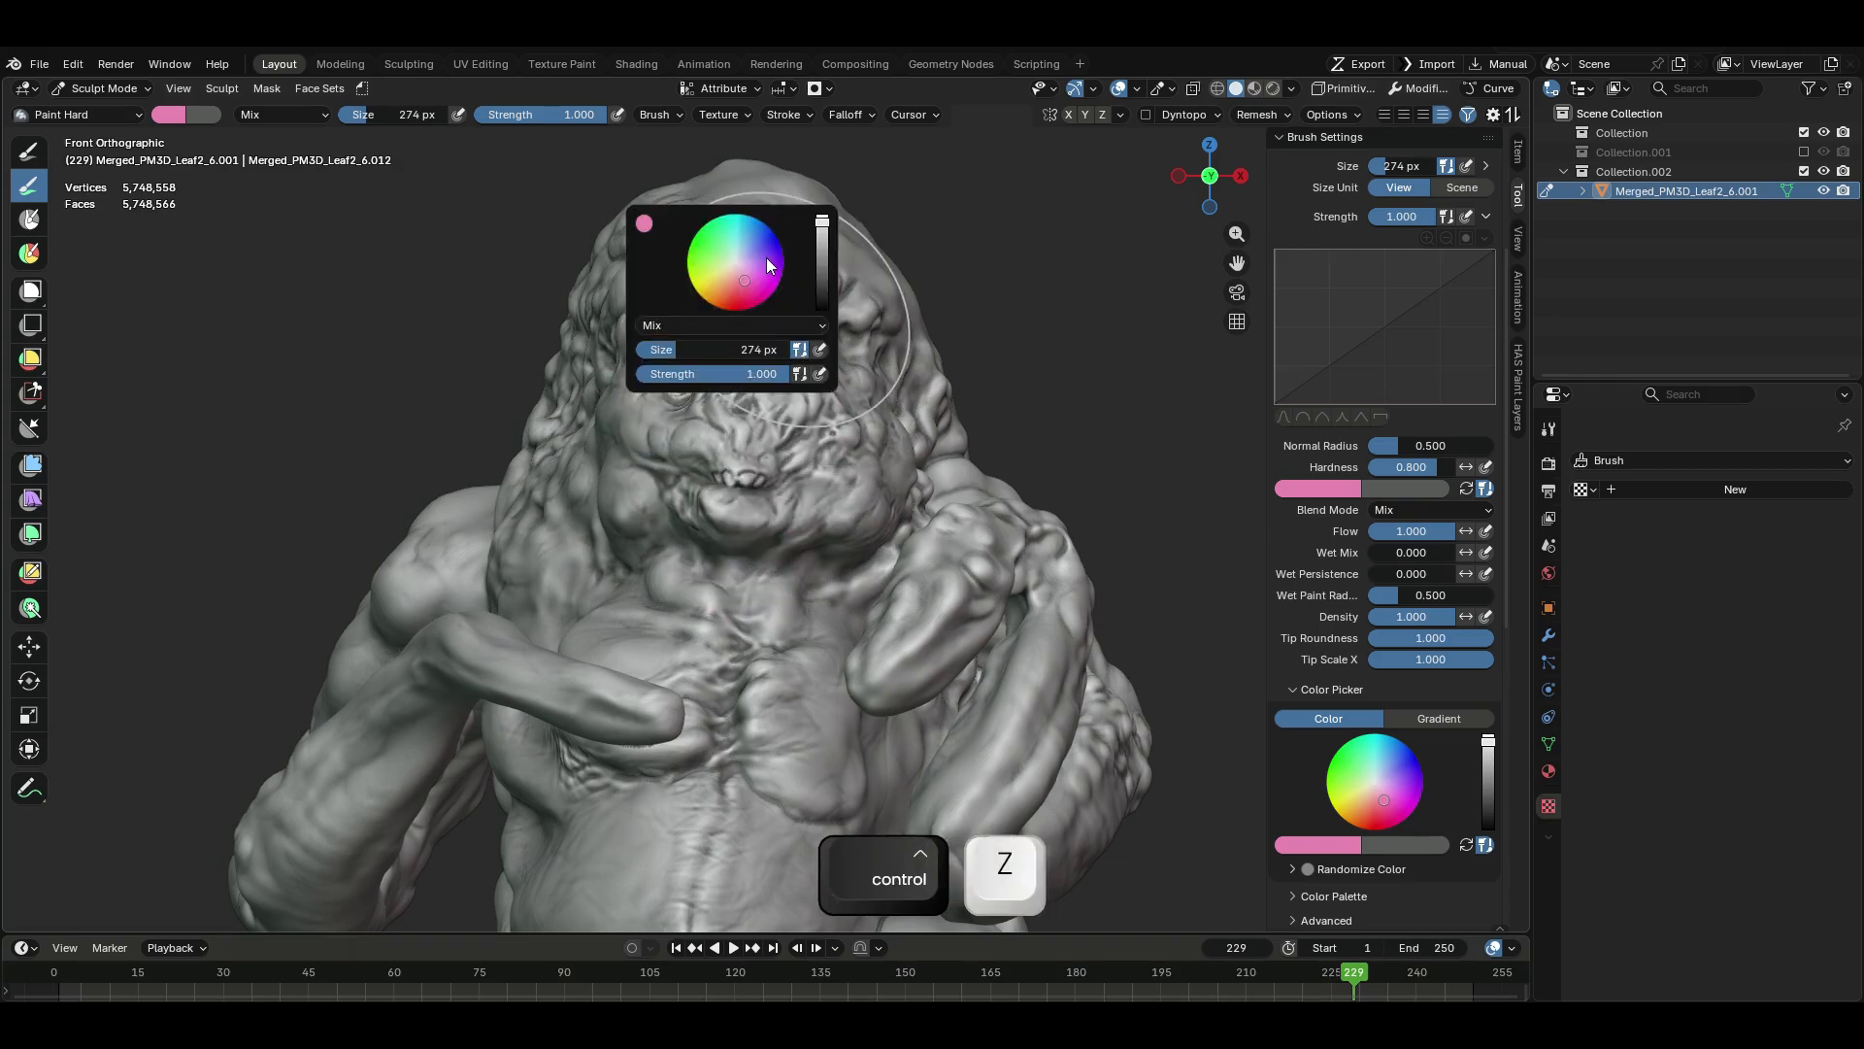
click(720, 259)
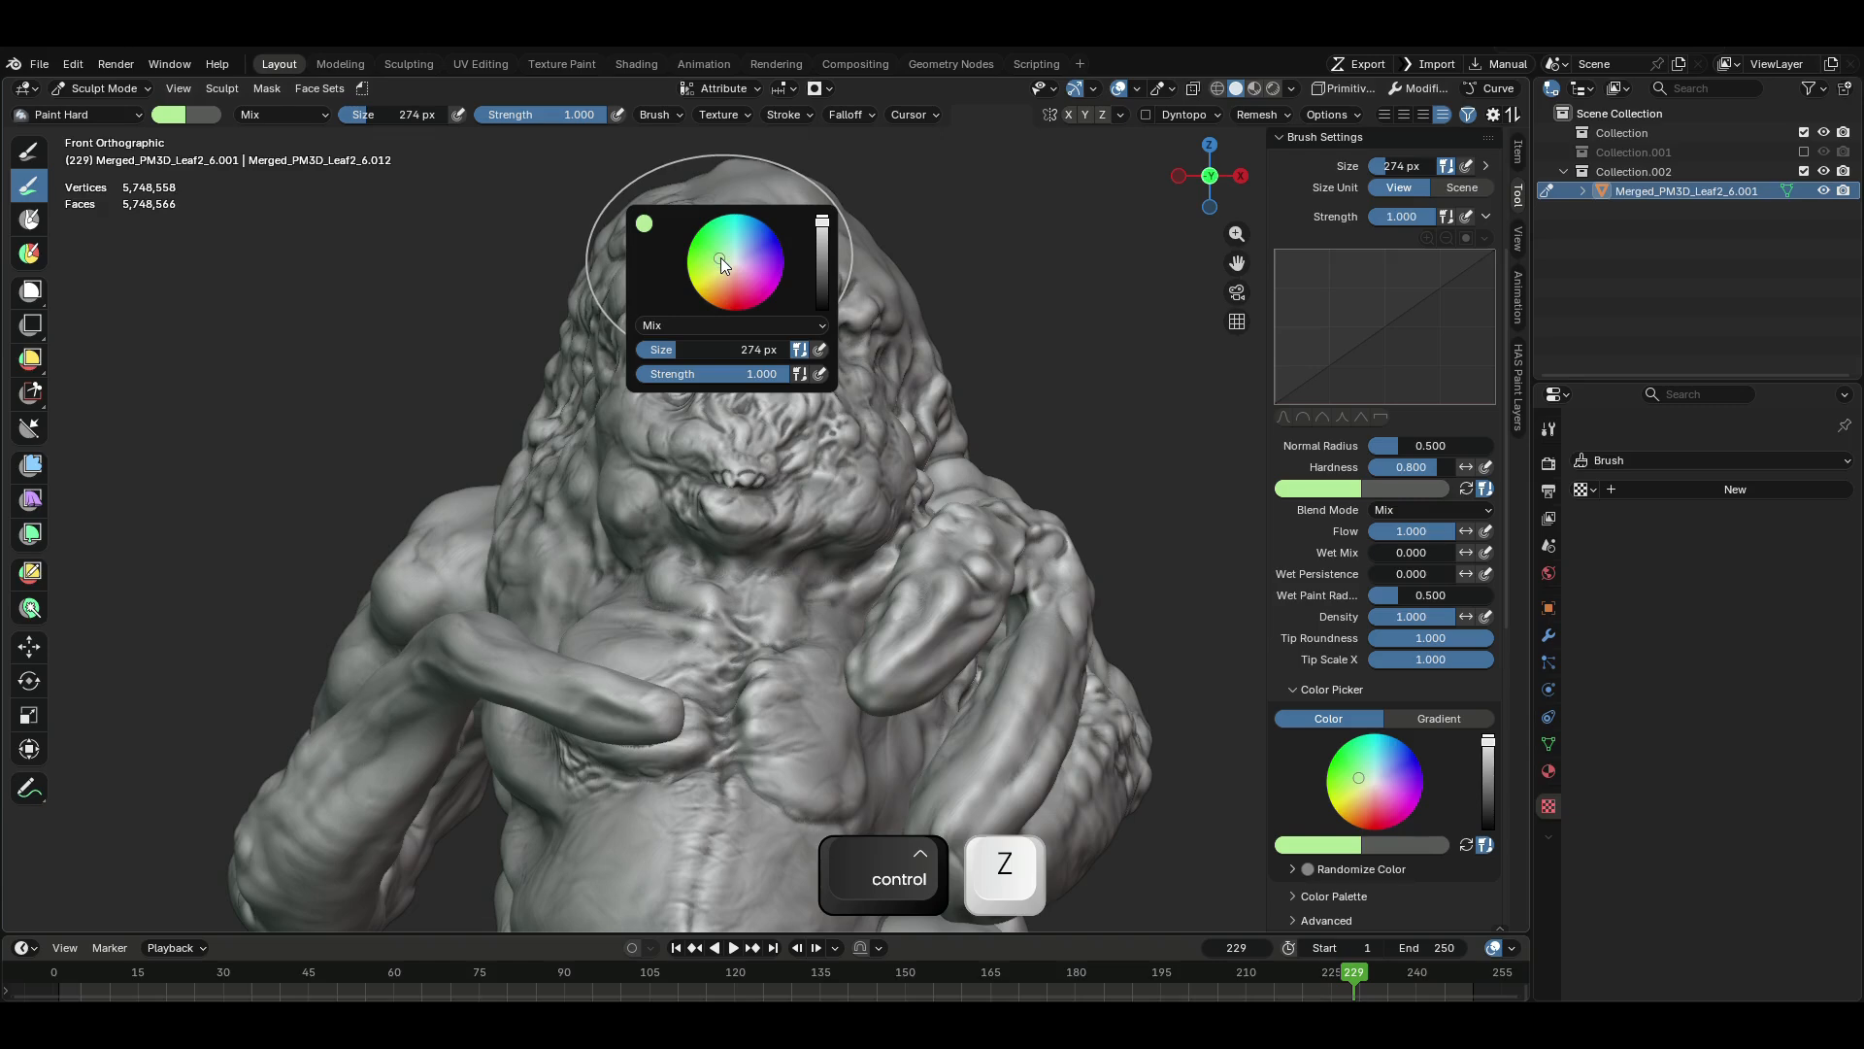
mouse_move(717, 361)
mouse_down()
mouse_move(723, 393)
mouse_move(839, 498)
mouse_move(845, 291)
mouse_move(602, 378)
mouse_move(554, 563)
mouse_move(610, 359)
mouse_up()
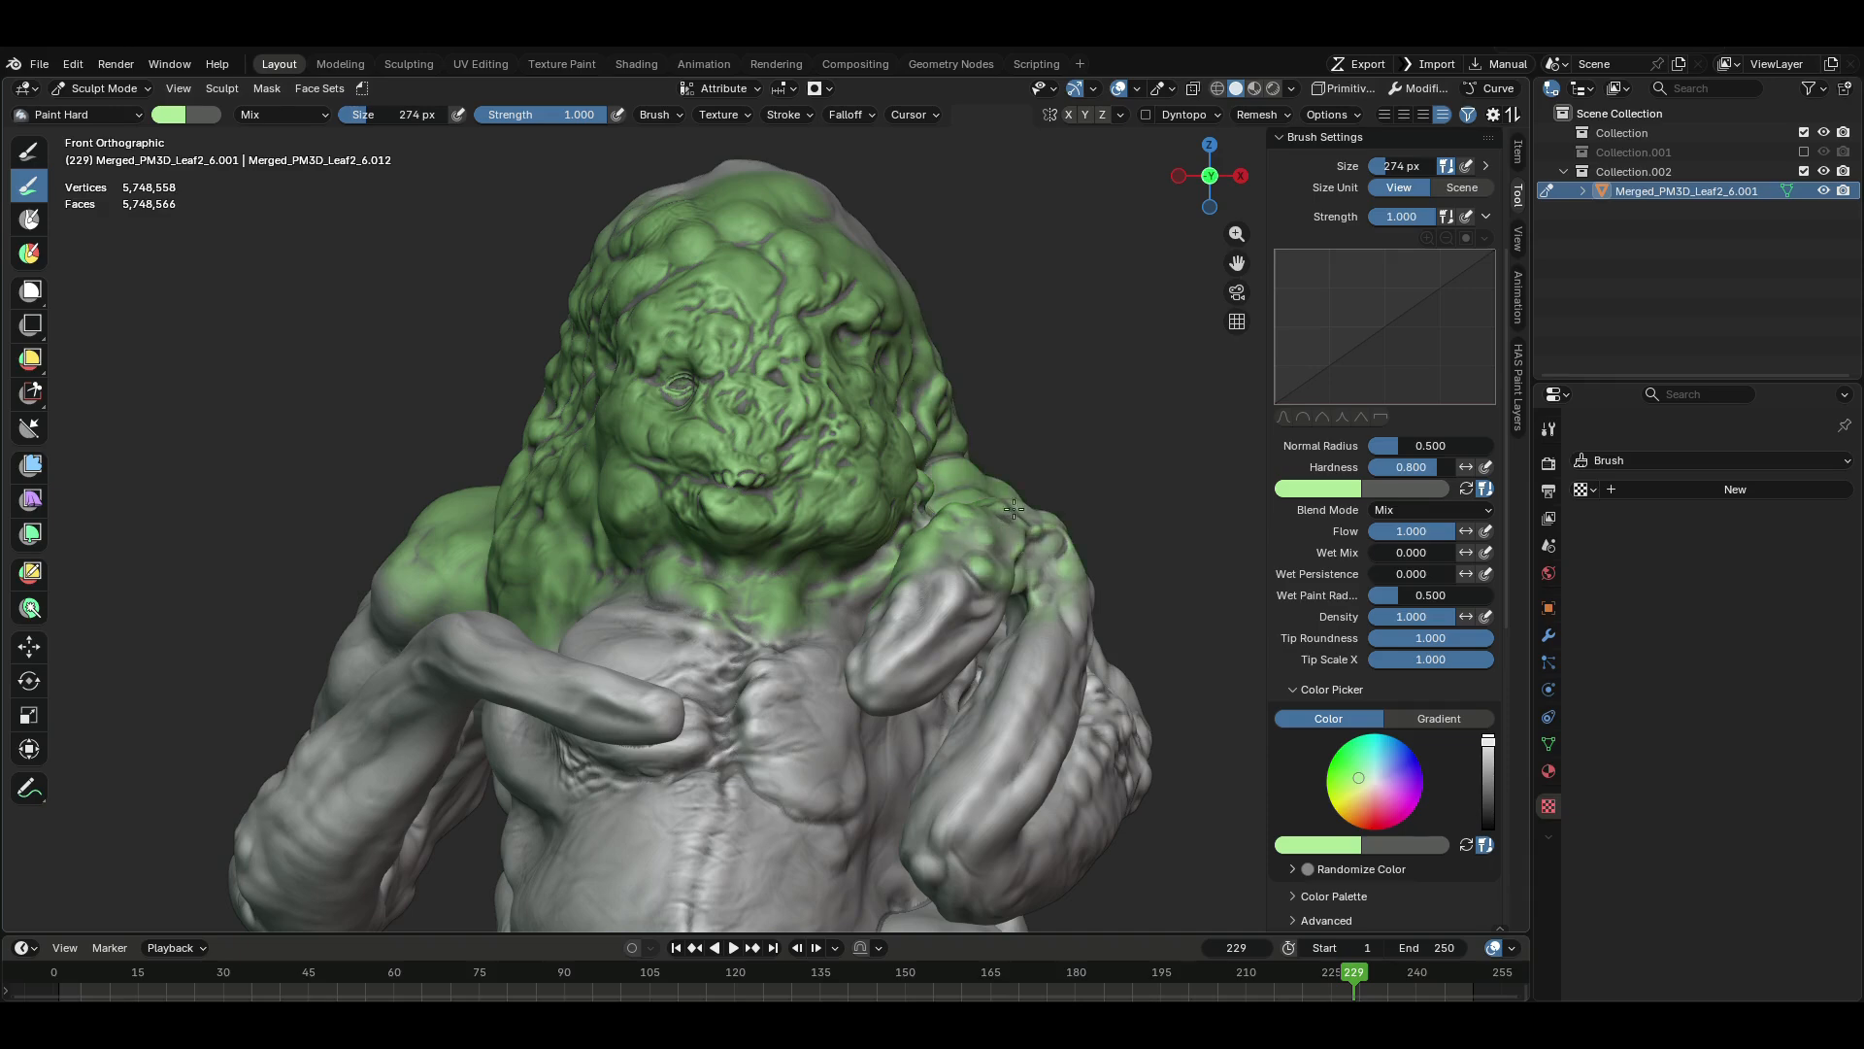
drag(817, 538, 636, 543)
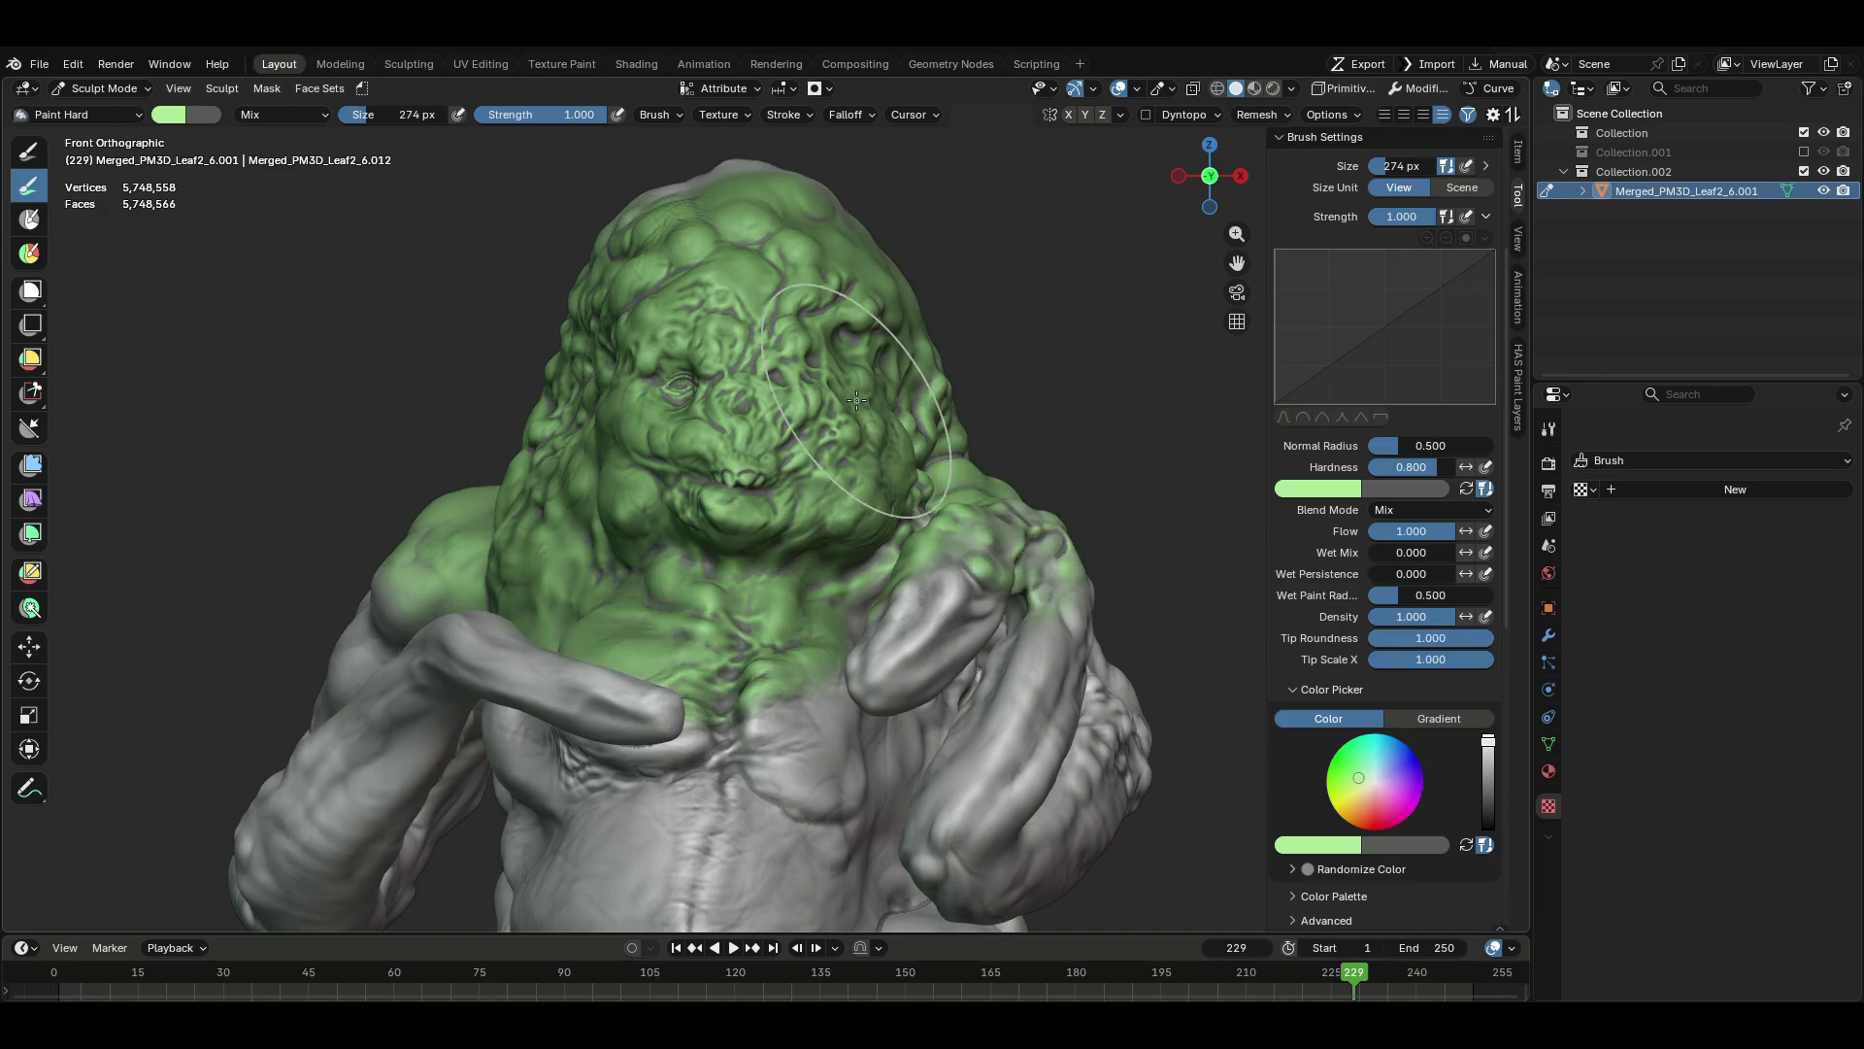
- Invert the cavity mask and set the brush color to a light yellowish orange
key(a)
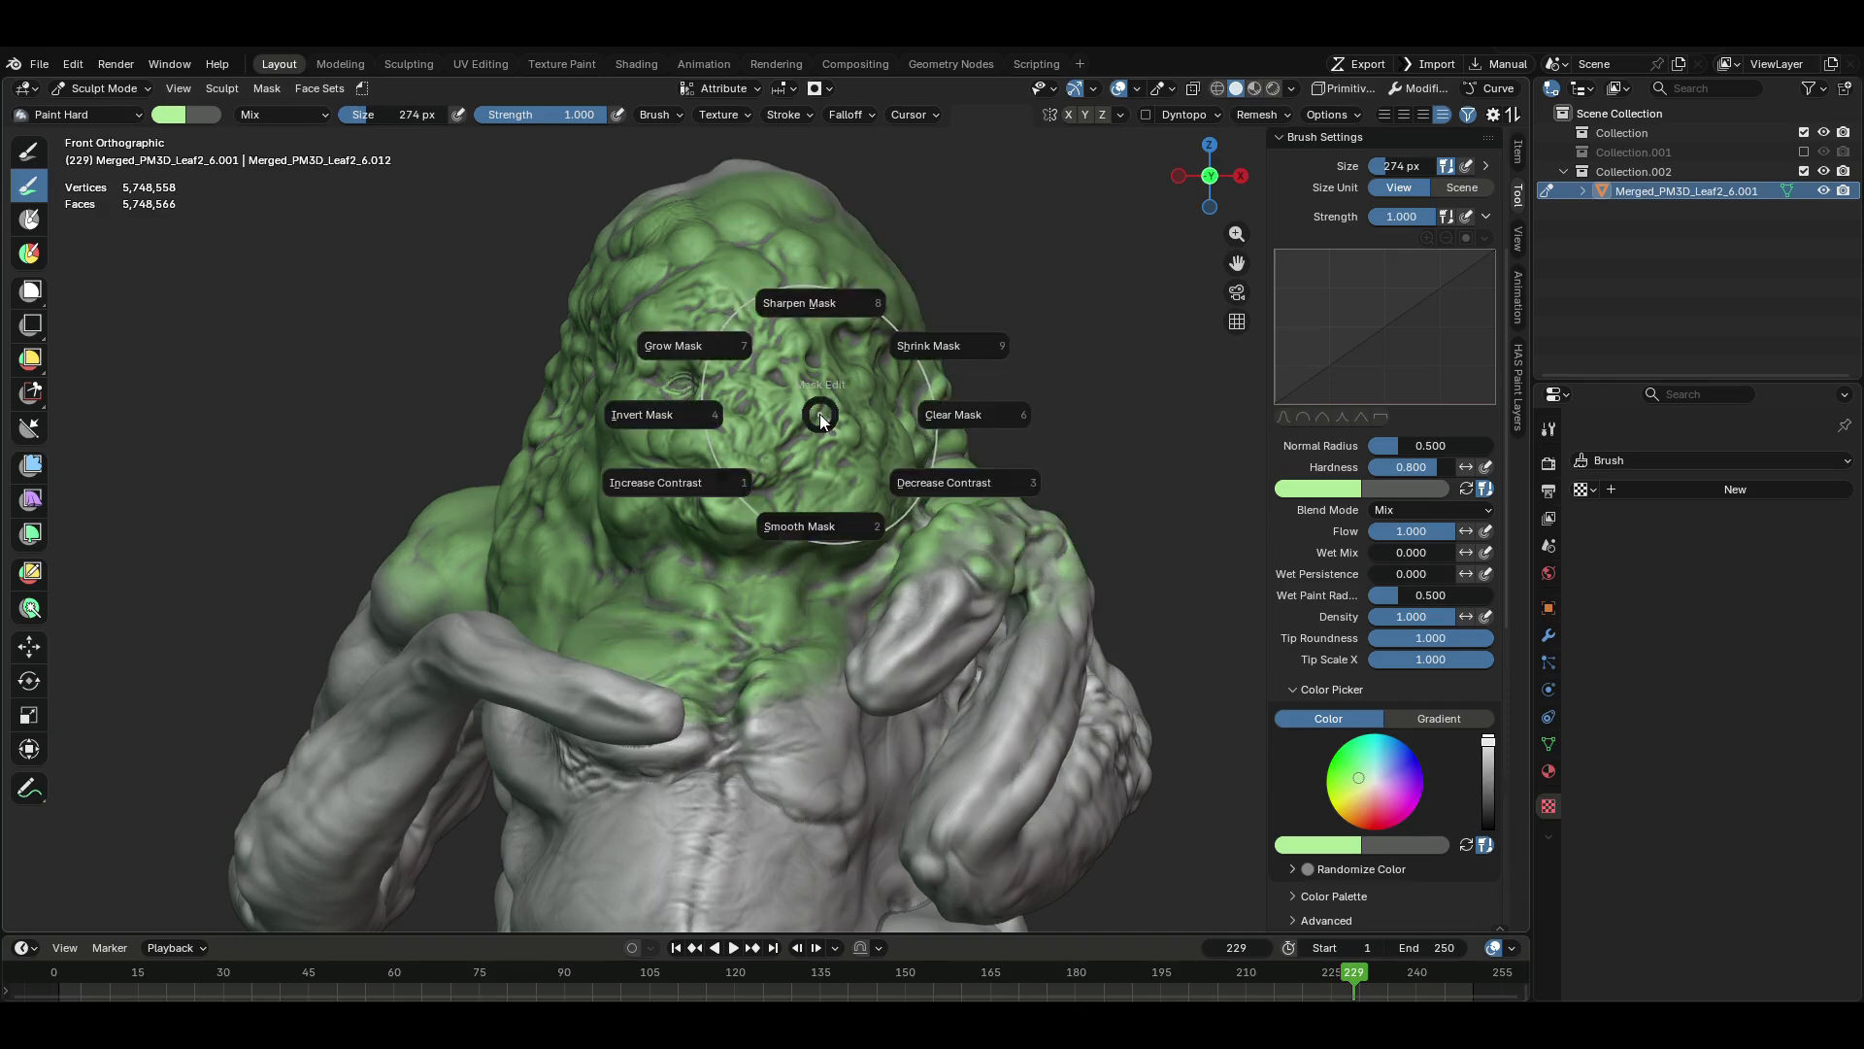
click(686, 416)
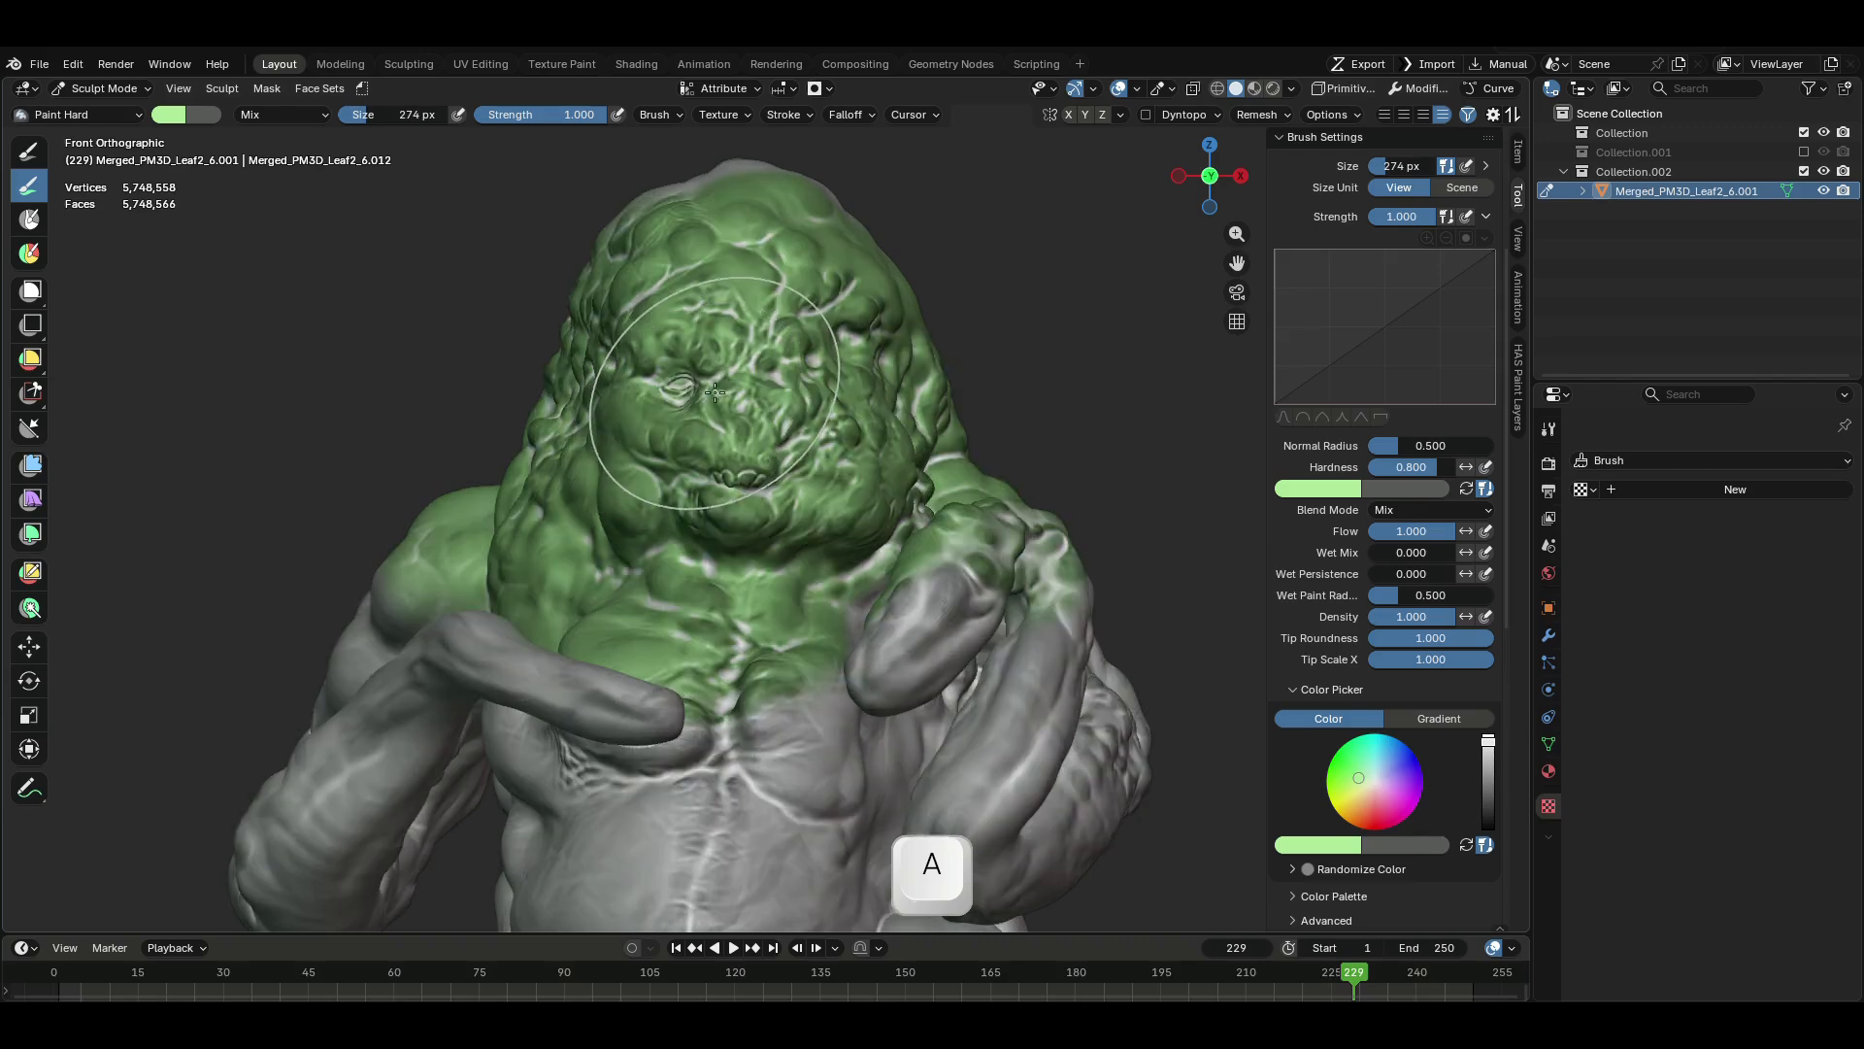
right_click(785, 354)
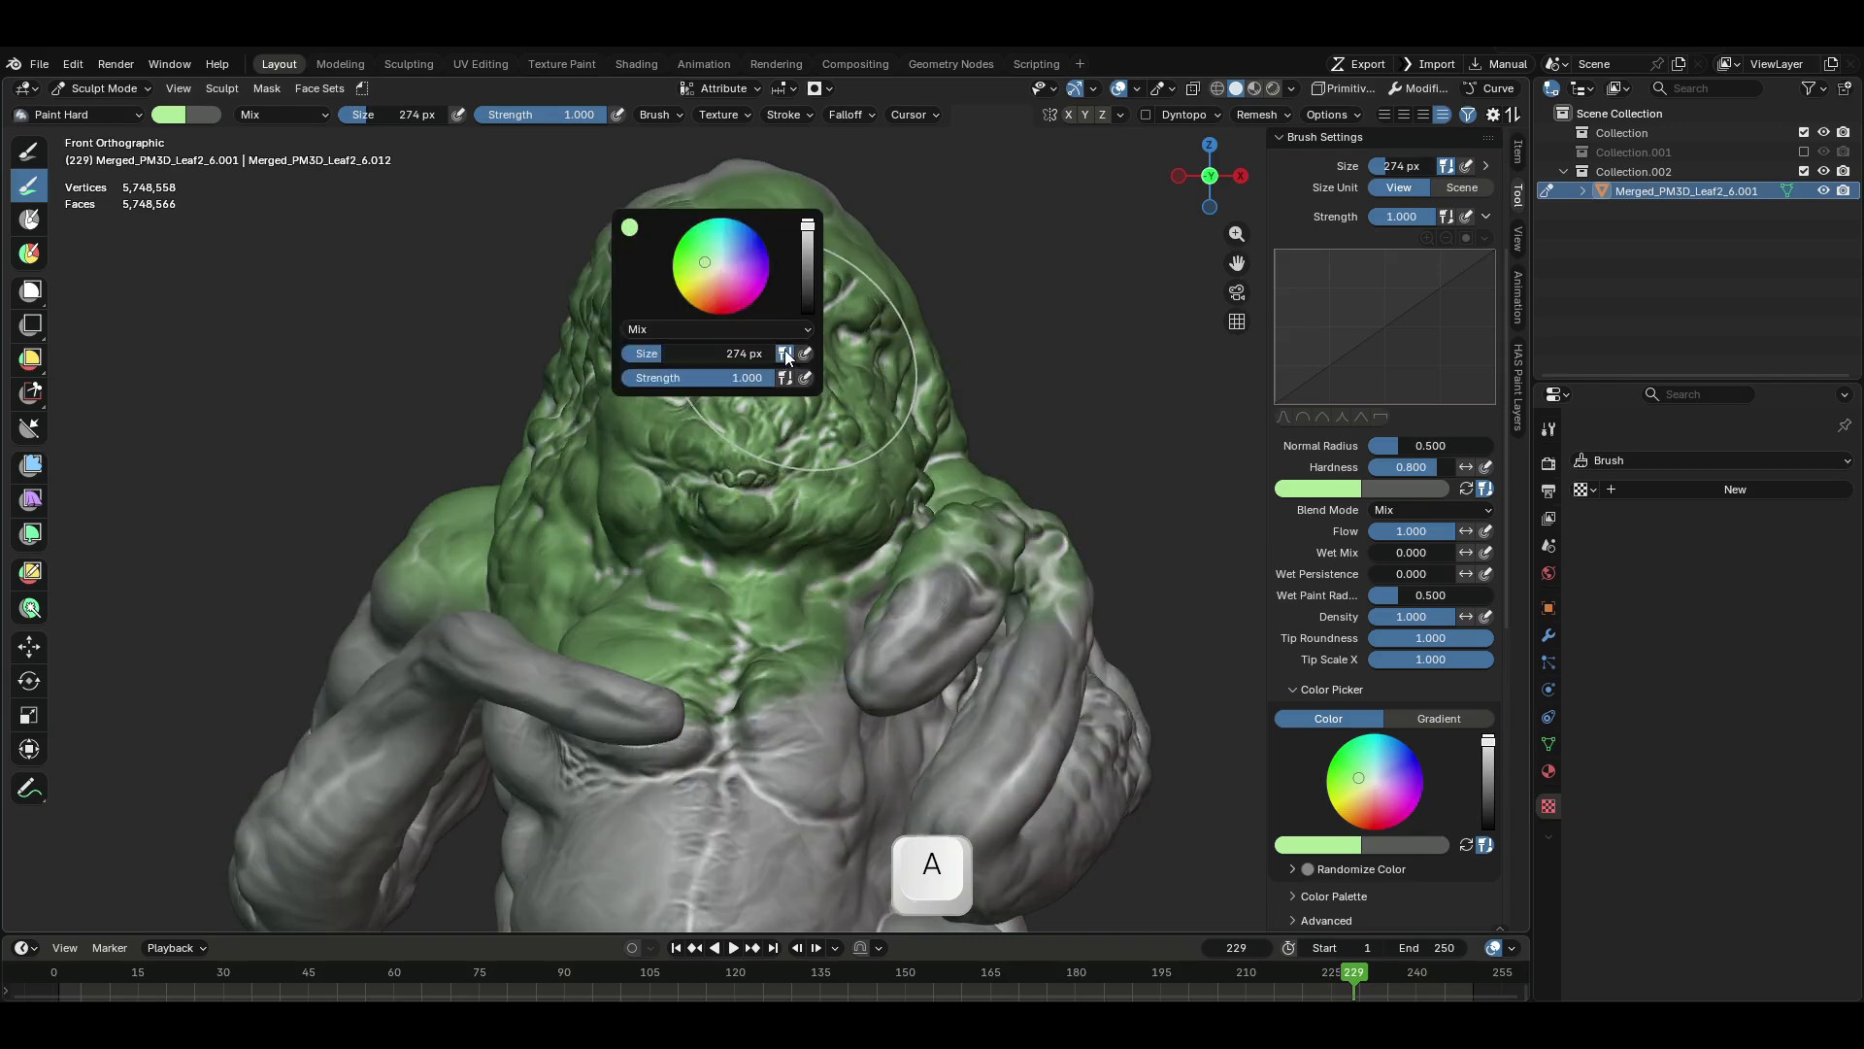
click(716, 281)
drag(705, 286, 707, 283)
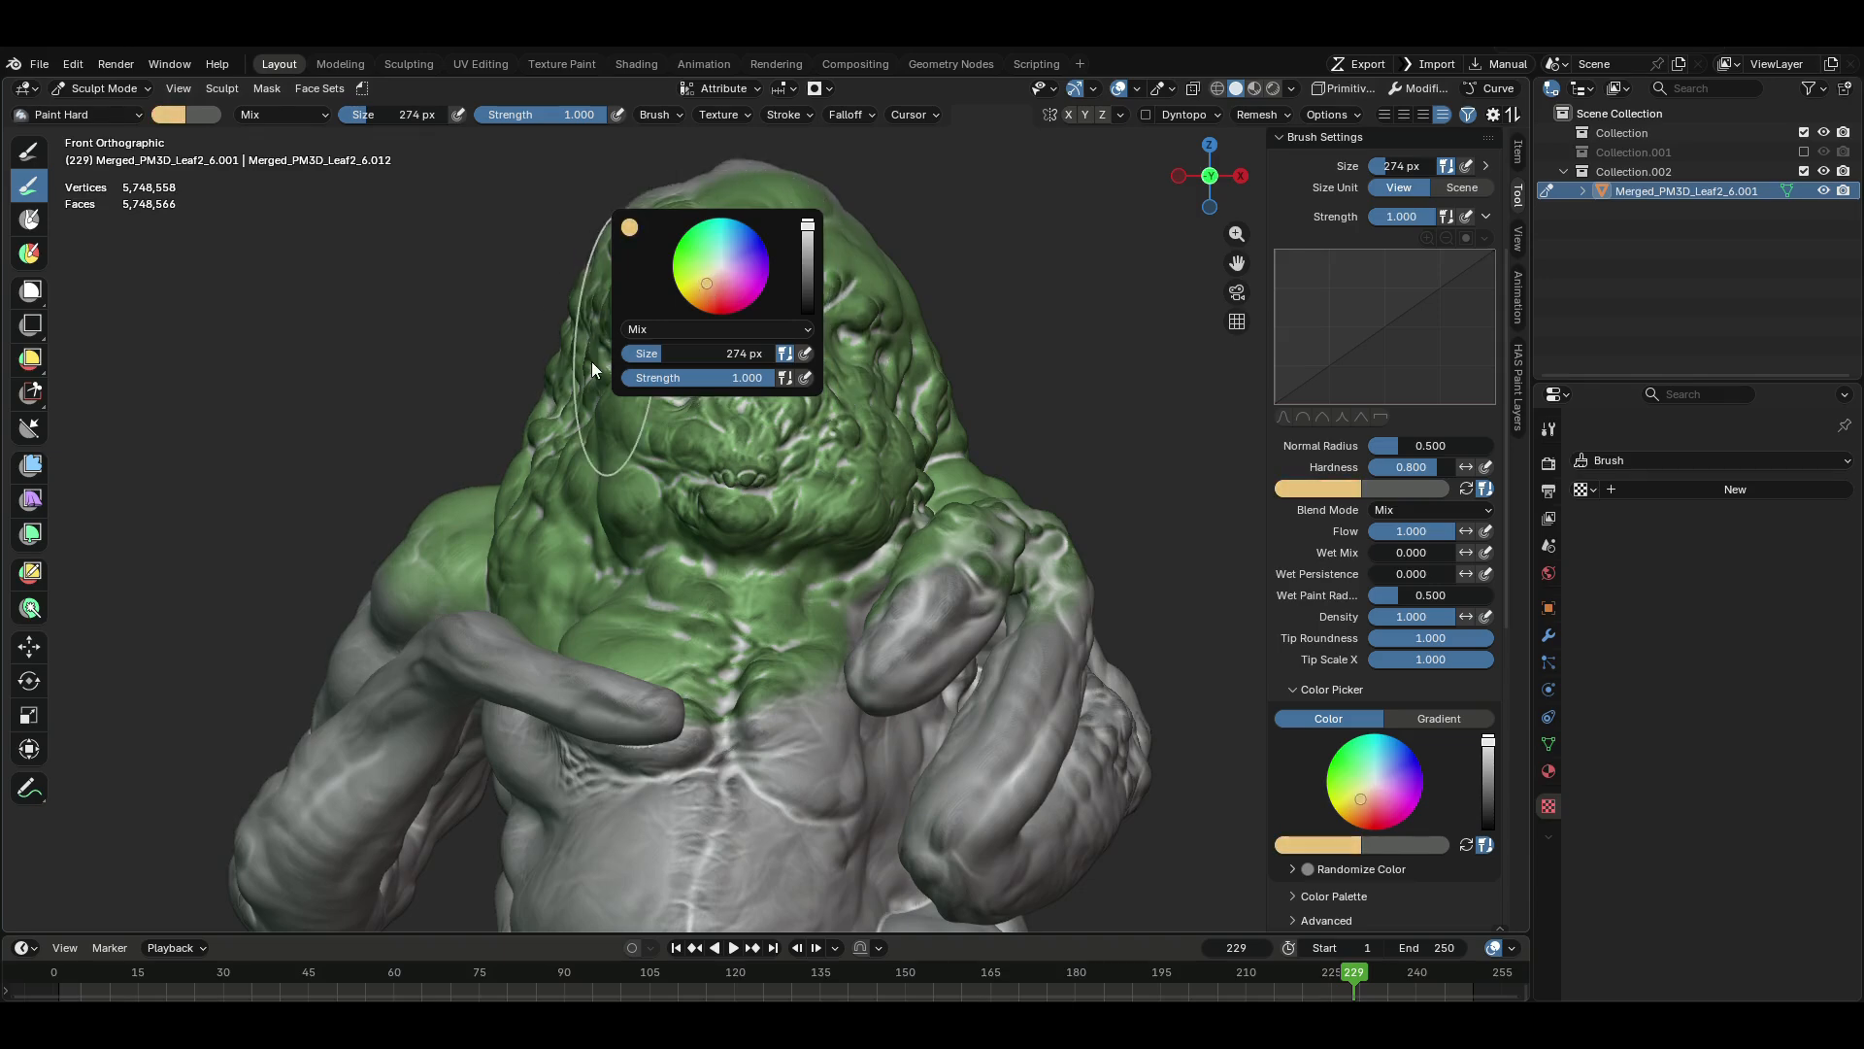
- Try painting light orange over the head and upper chest through the inverted mask, clear the mask, and undo both
mouse_move(705, 408)
mouse_down()
mouse_move(621, 251)
mouse_move(864, 379)
mouse_move(748, 593)
mouse_move(669, 615)
mouse_move(664, 496)
mouse_up()
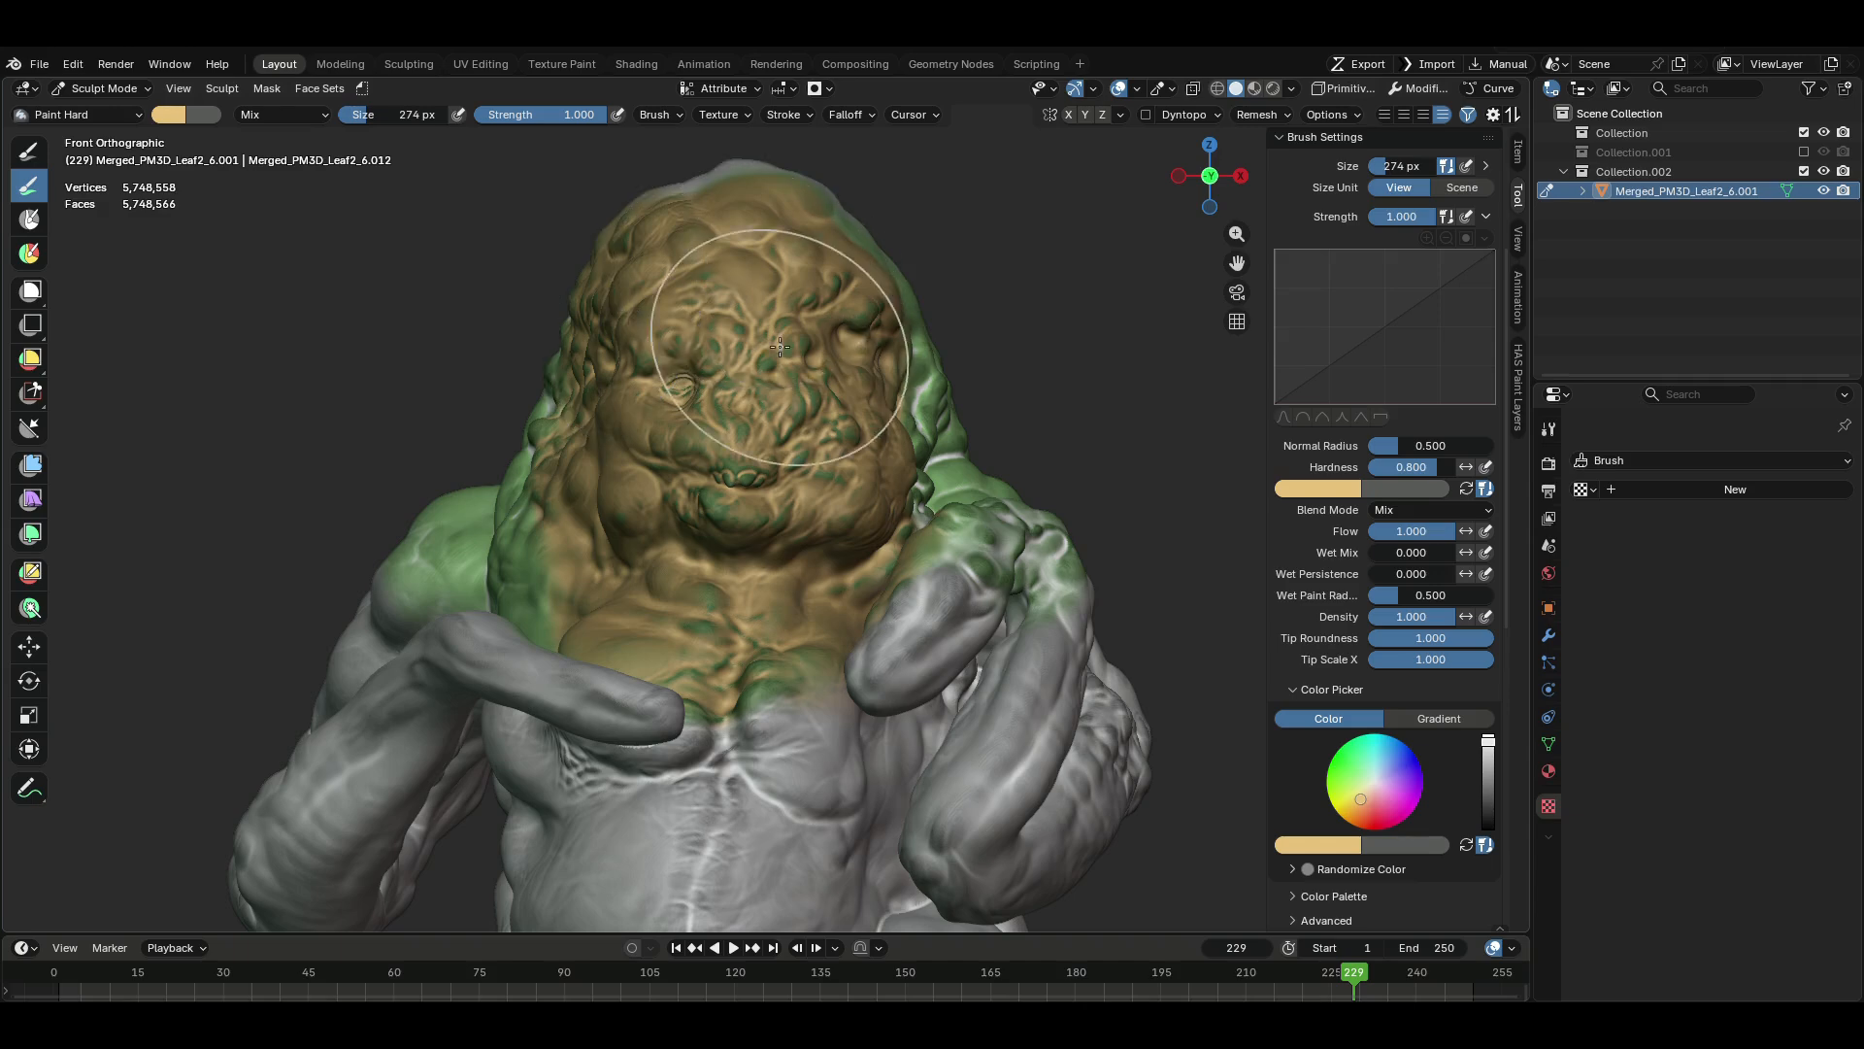
key(a)
click(951, 381)
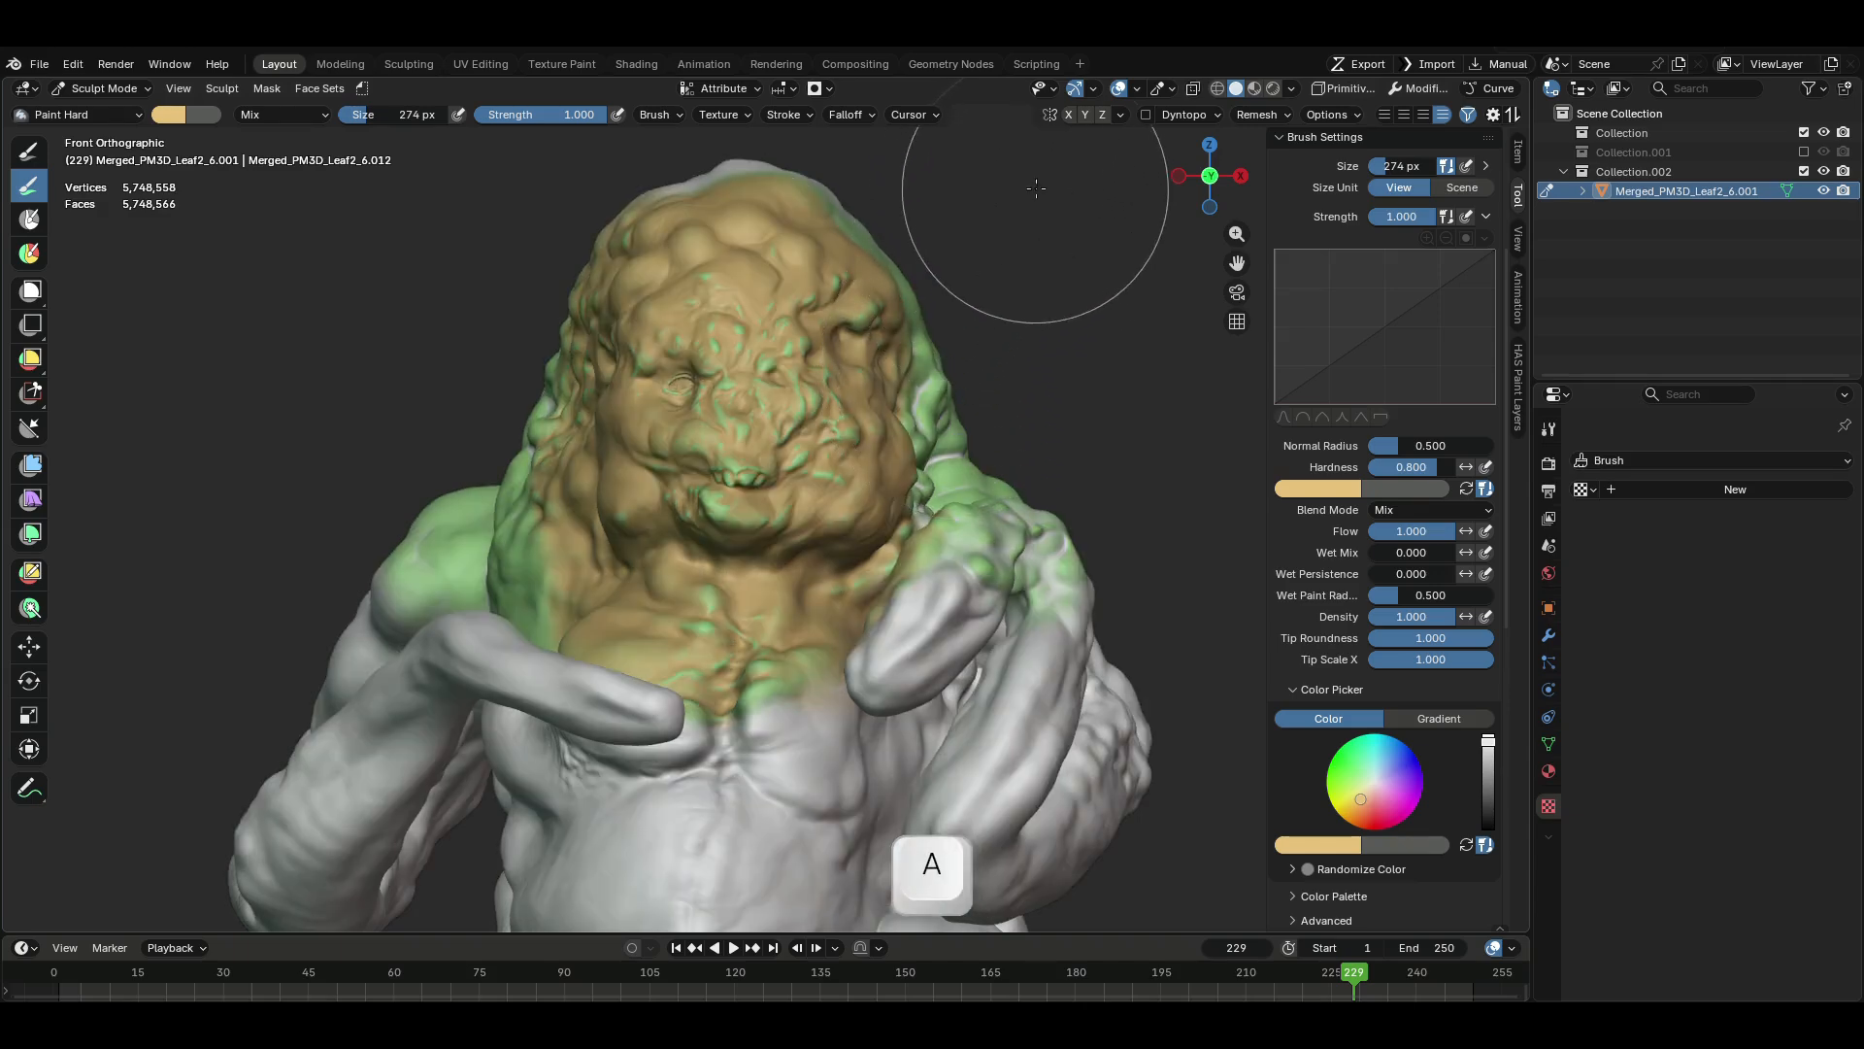
key(ctrl+z)
key(ctrl+z)
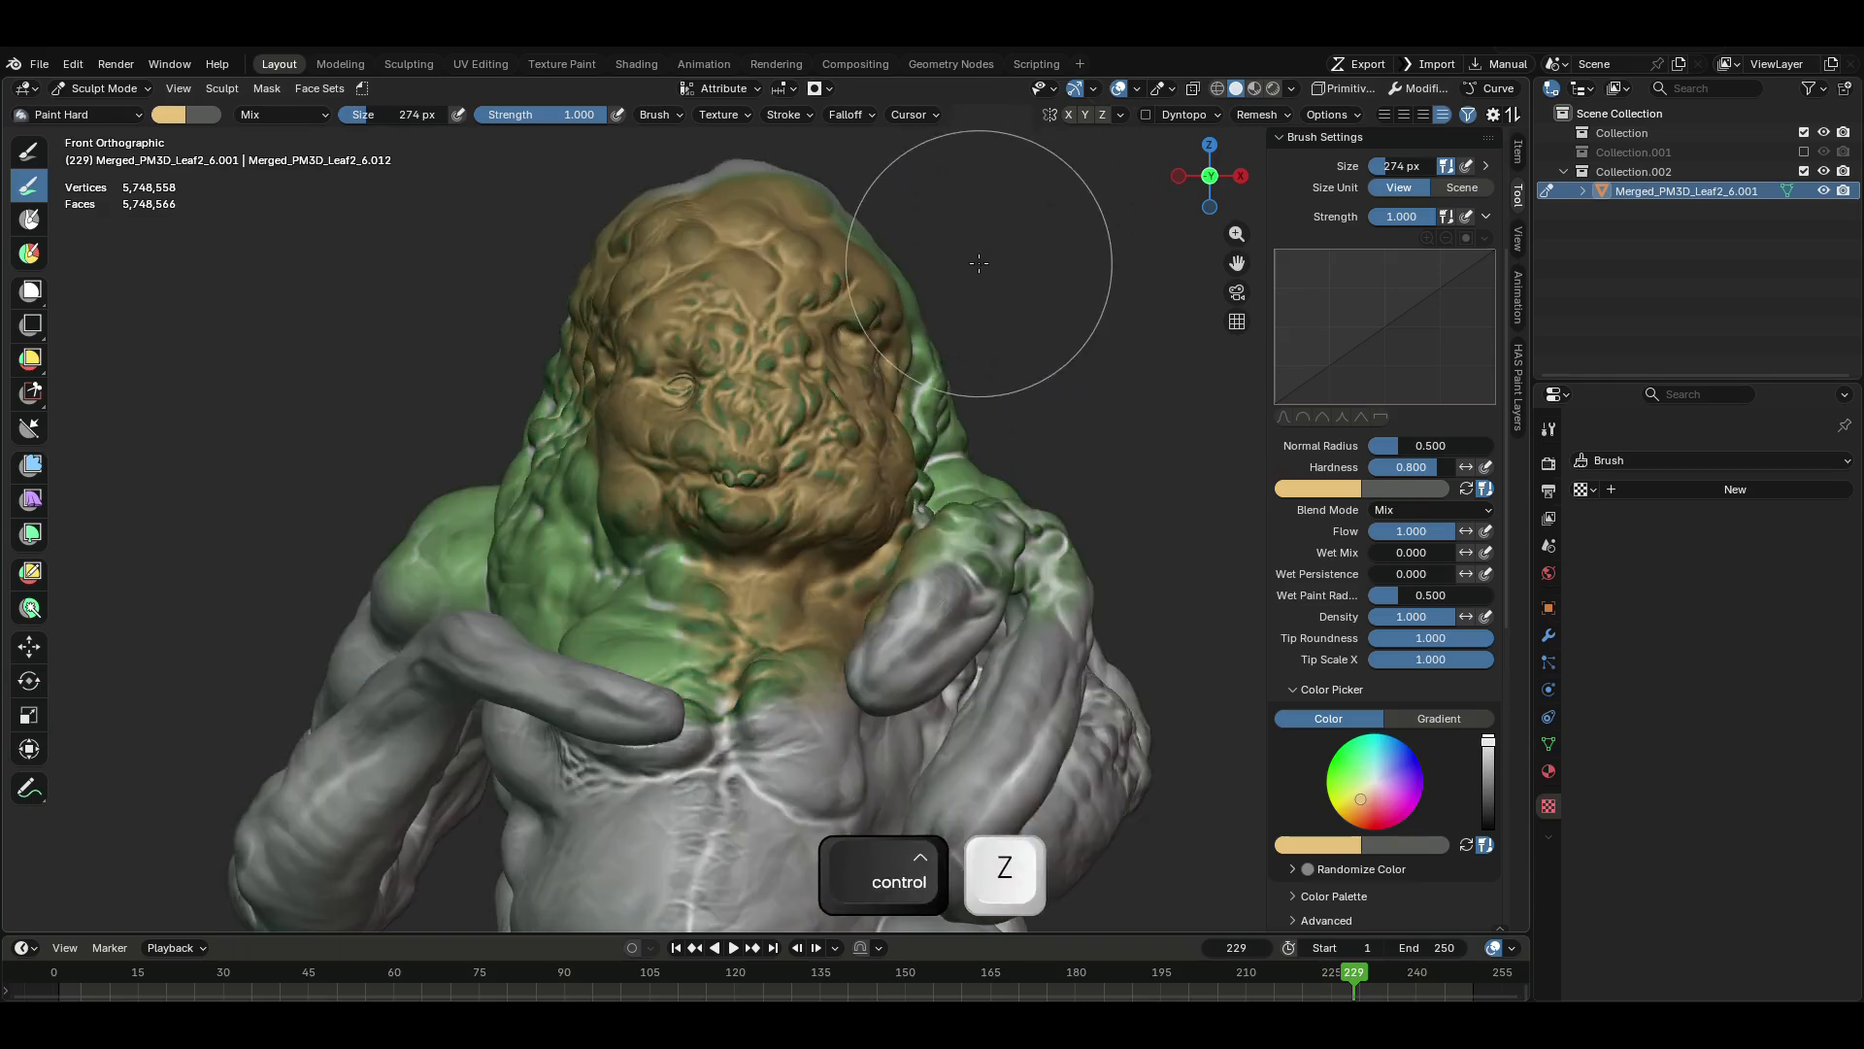
key(ctrl+z)
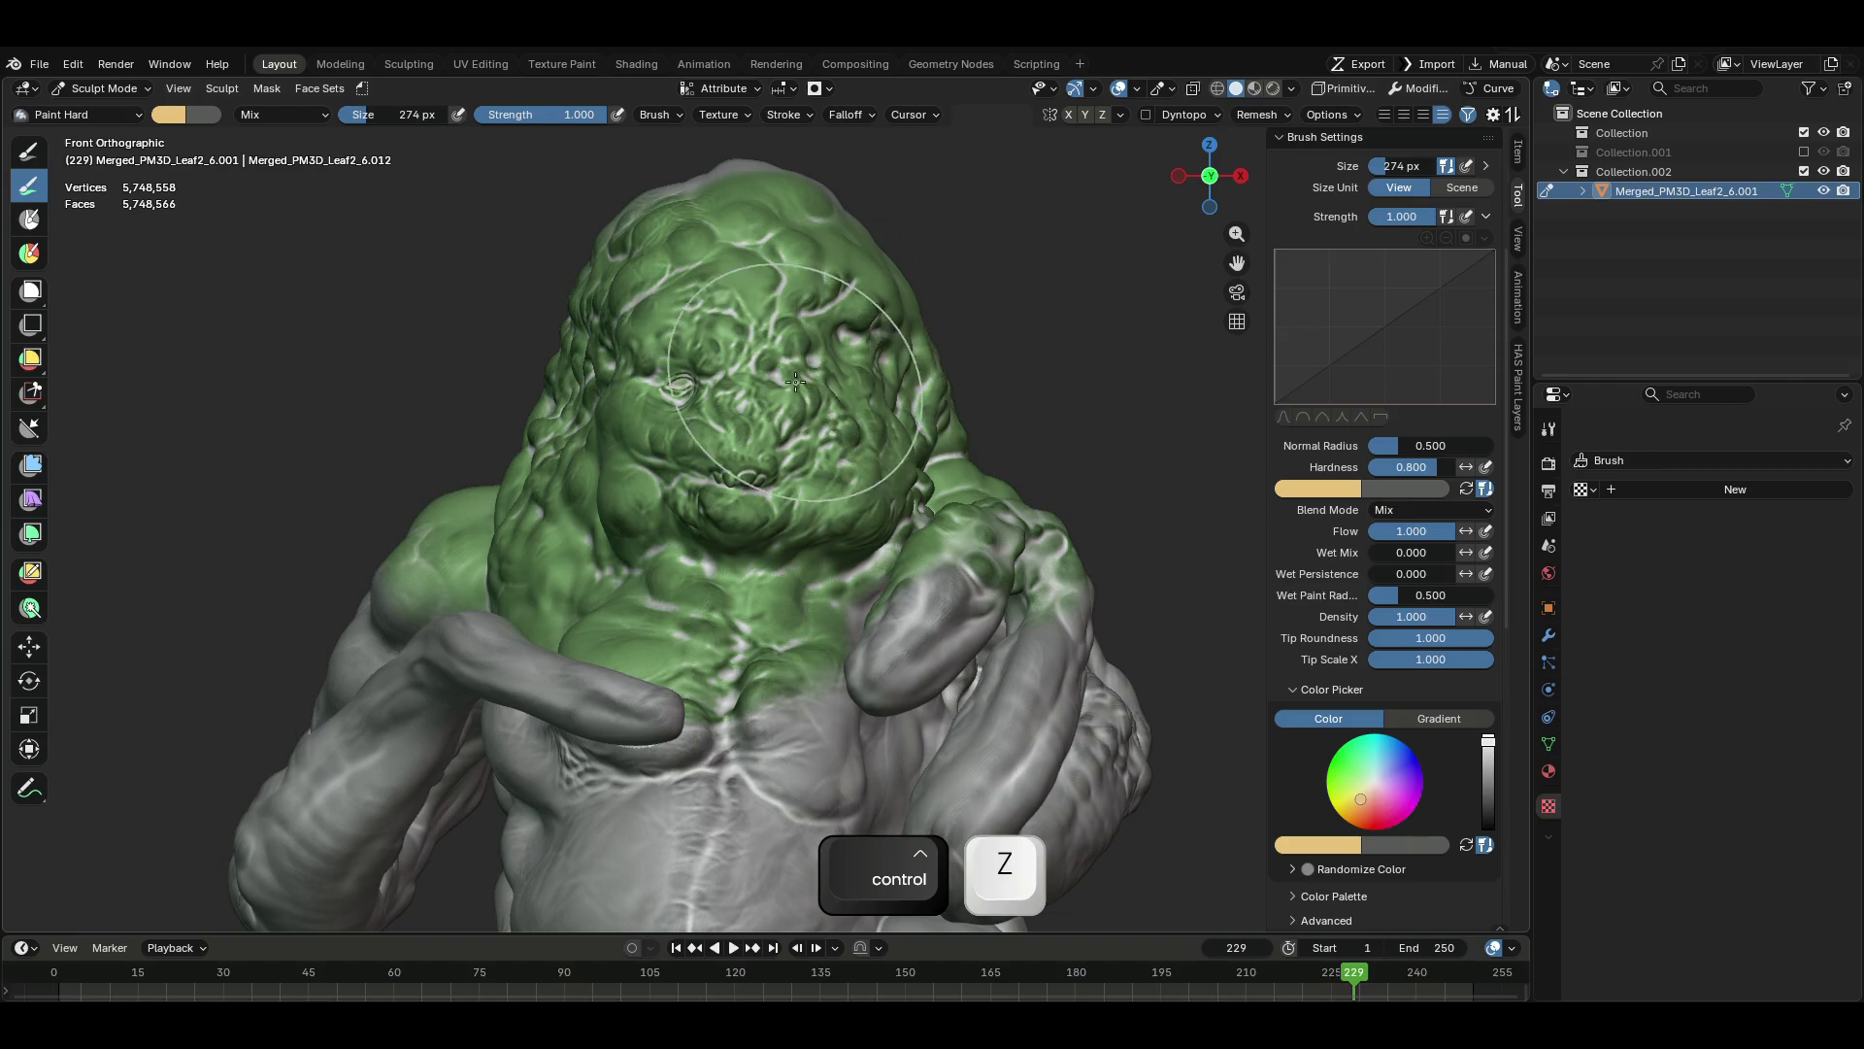
- Sharpen the inverted cavity mask
key(a)
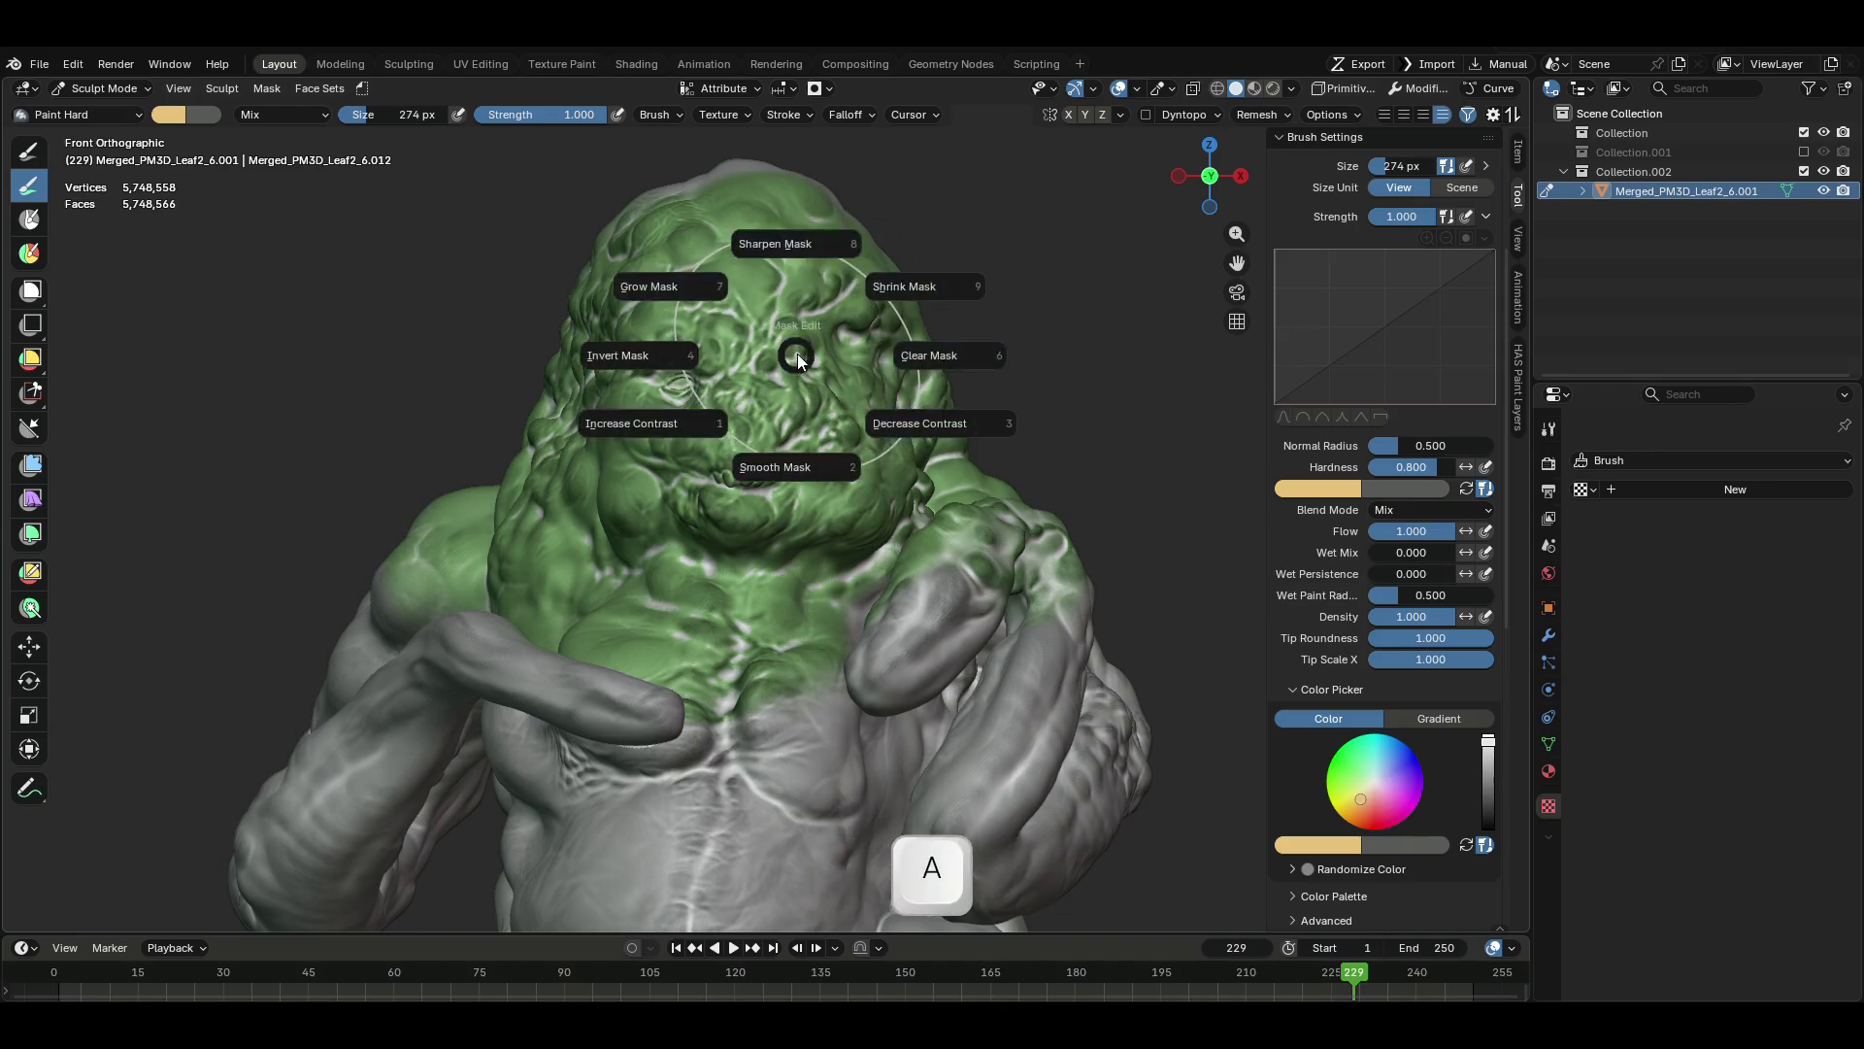
click(798, 248)
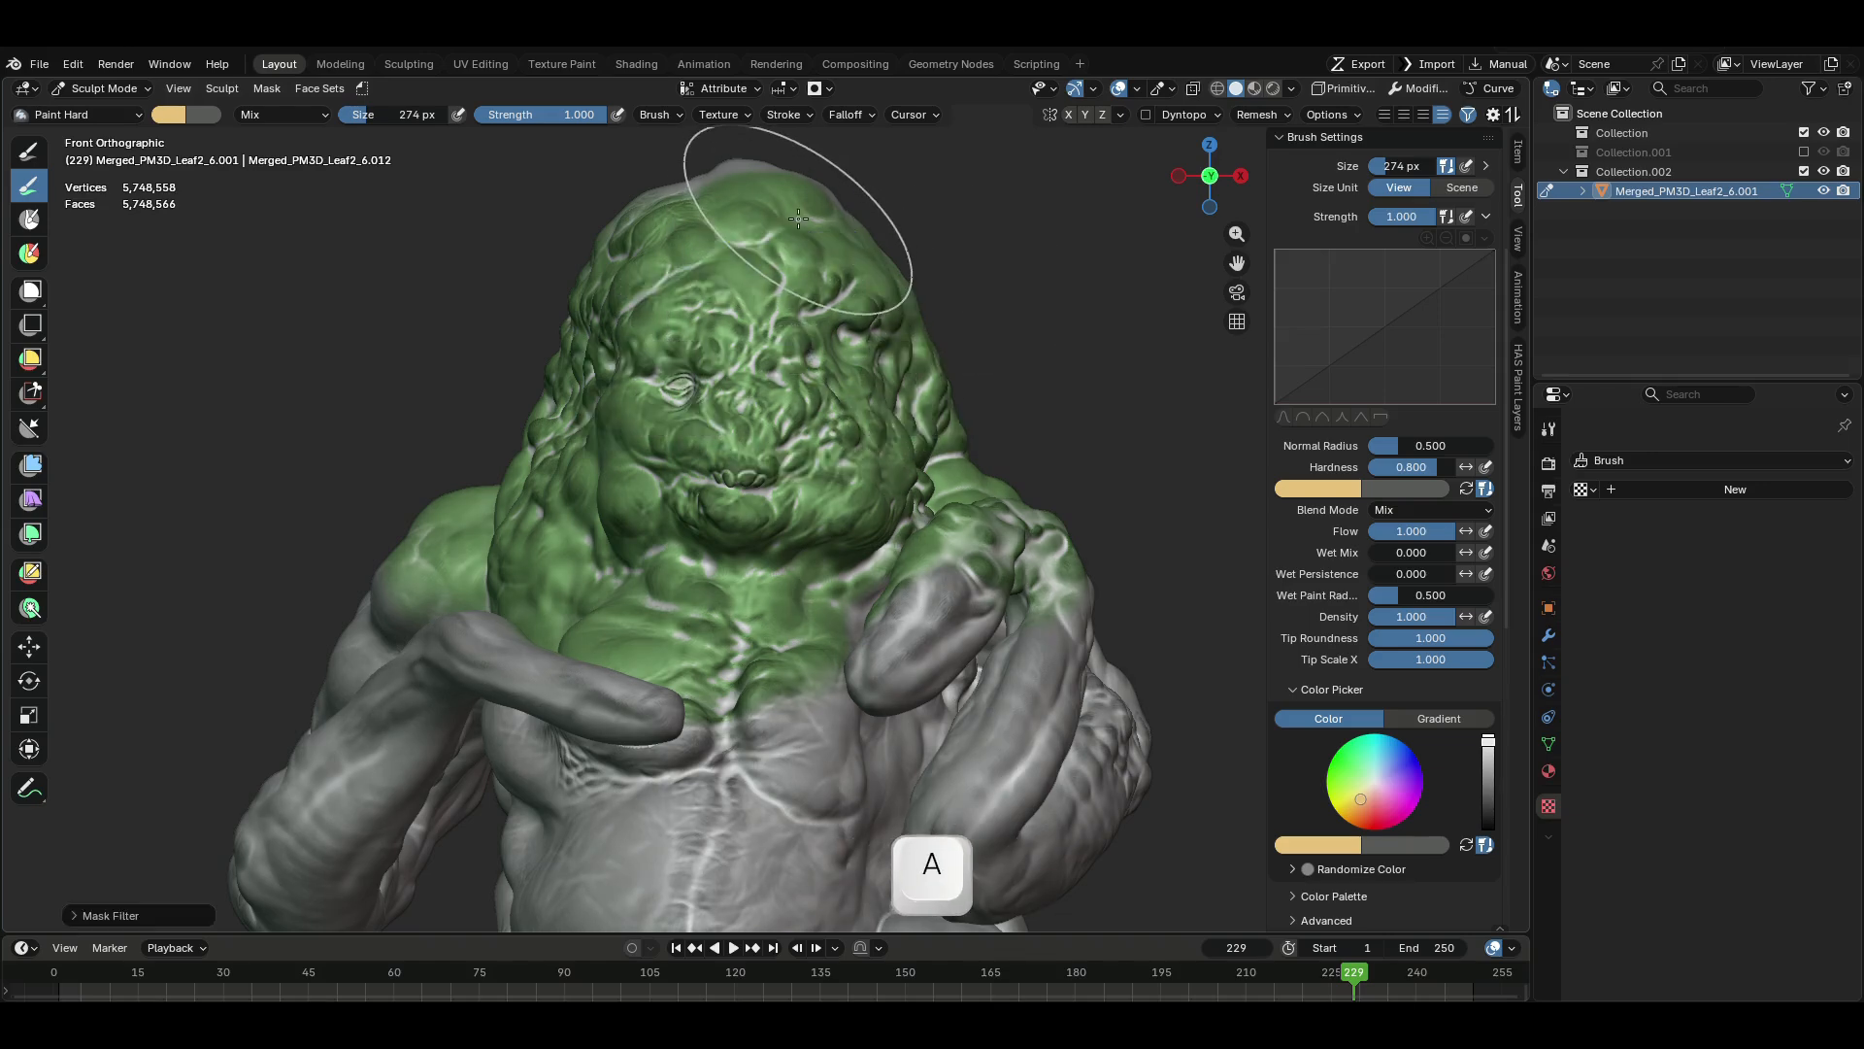
- Try painting light orange over the face and neck through the sharpened mask, clear the mask, and undo both
mouse_move(799, 220)
mouse_down()
mouse_move(743, 408)
mouse_move(679, 439)
mouse_up()
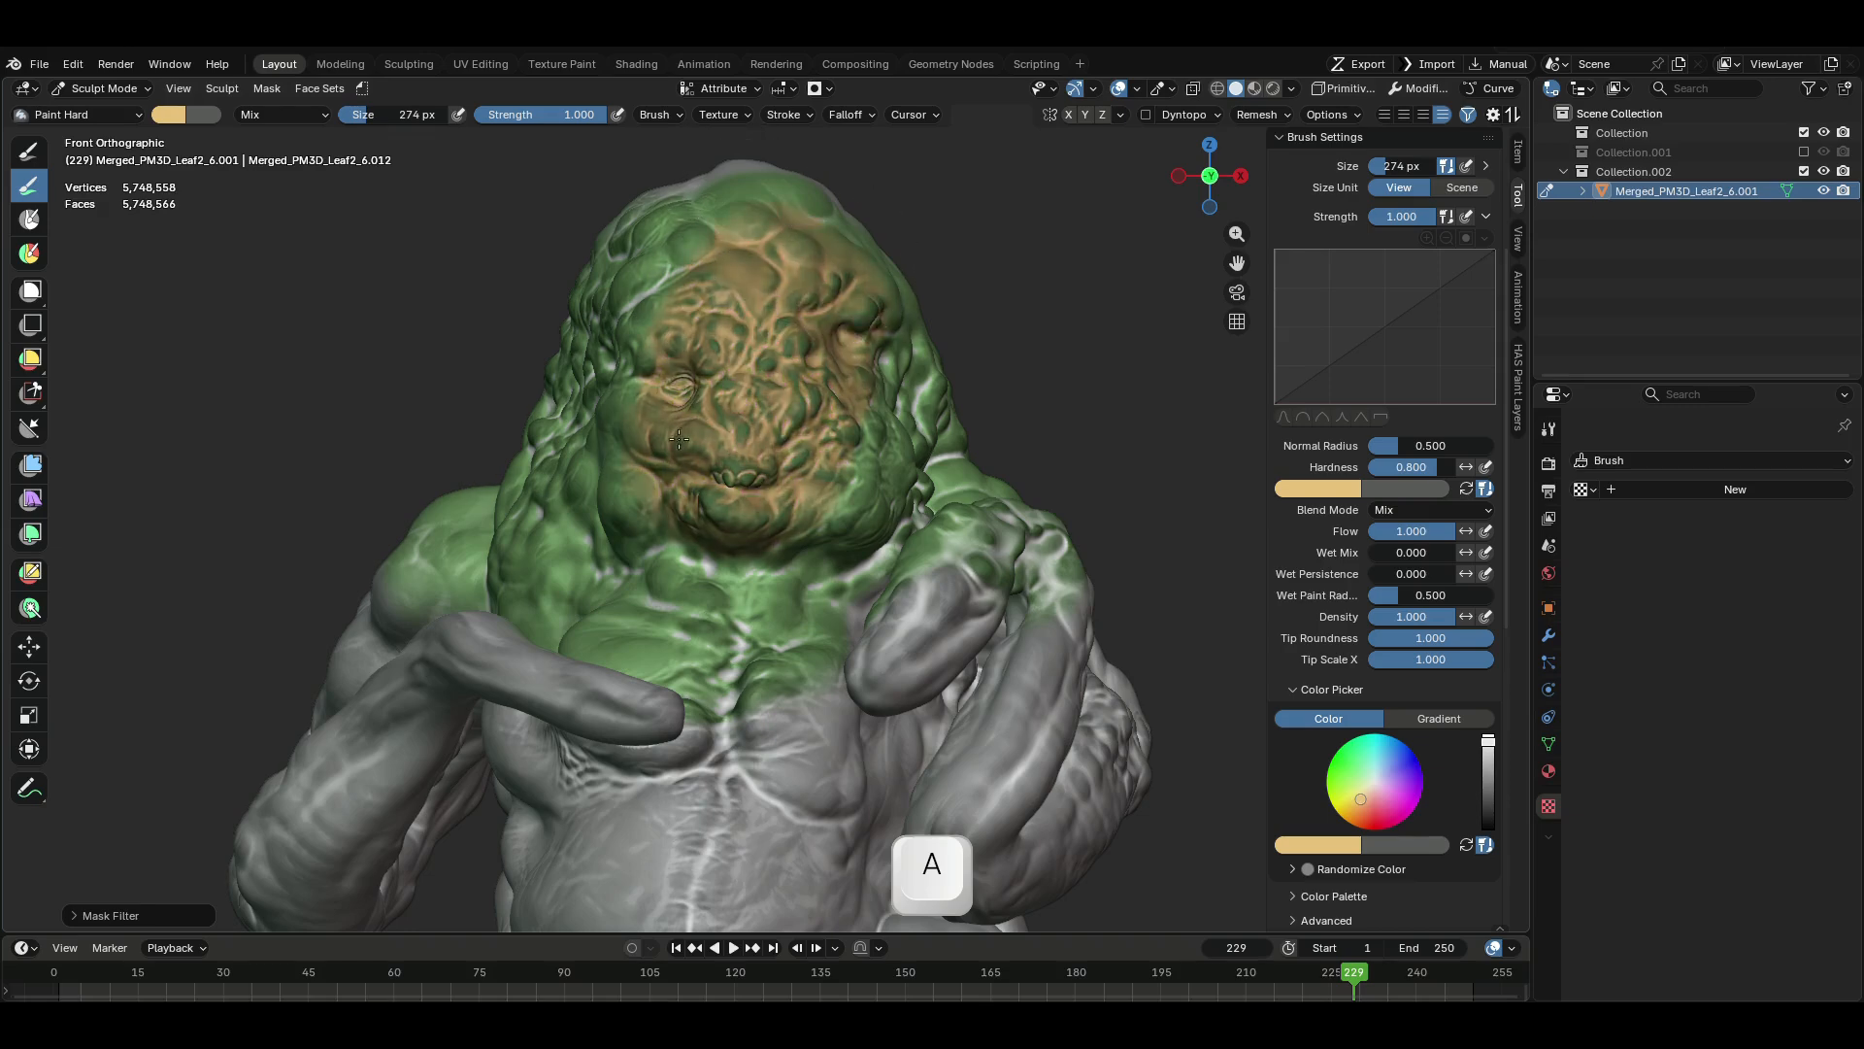
drag(821, 290, 735, 493)
key(a)
click(918, 369)
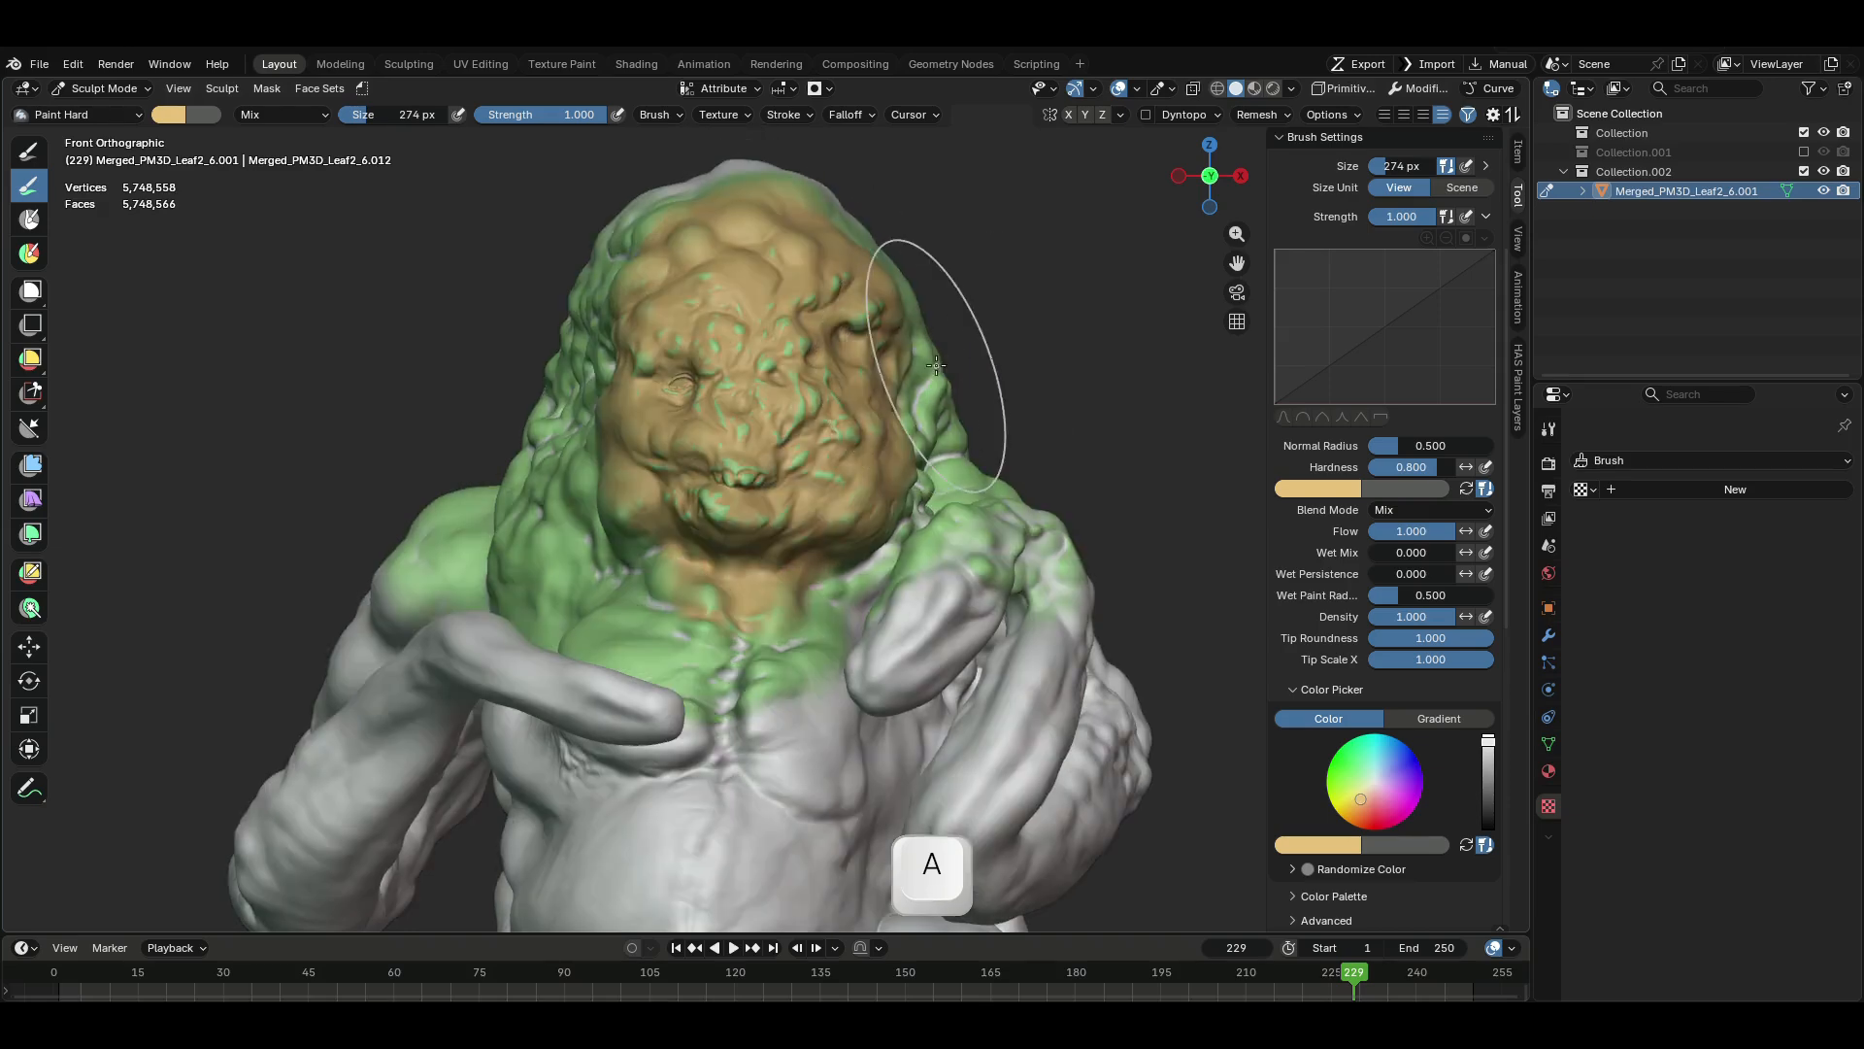
key(ctrl+z)
key(ctrl+z)
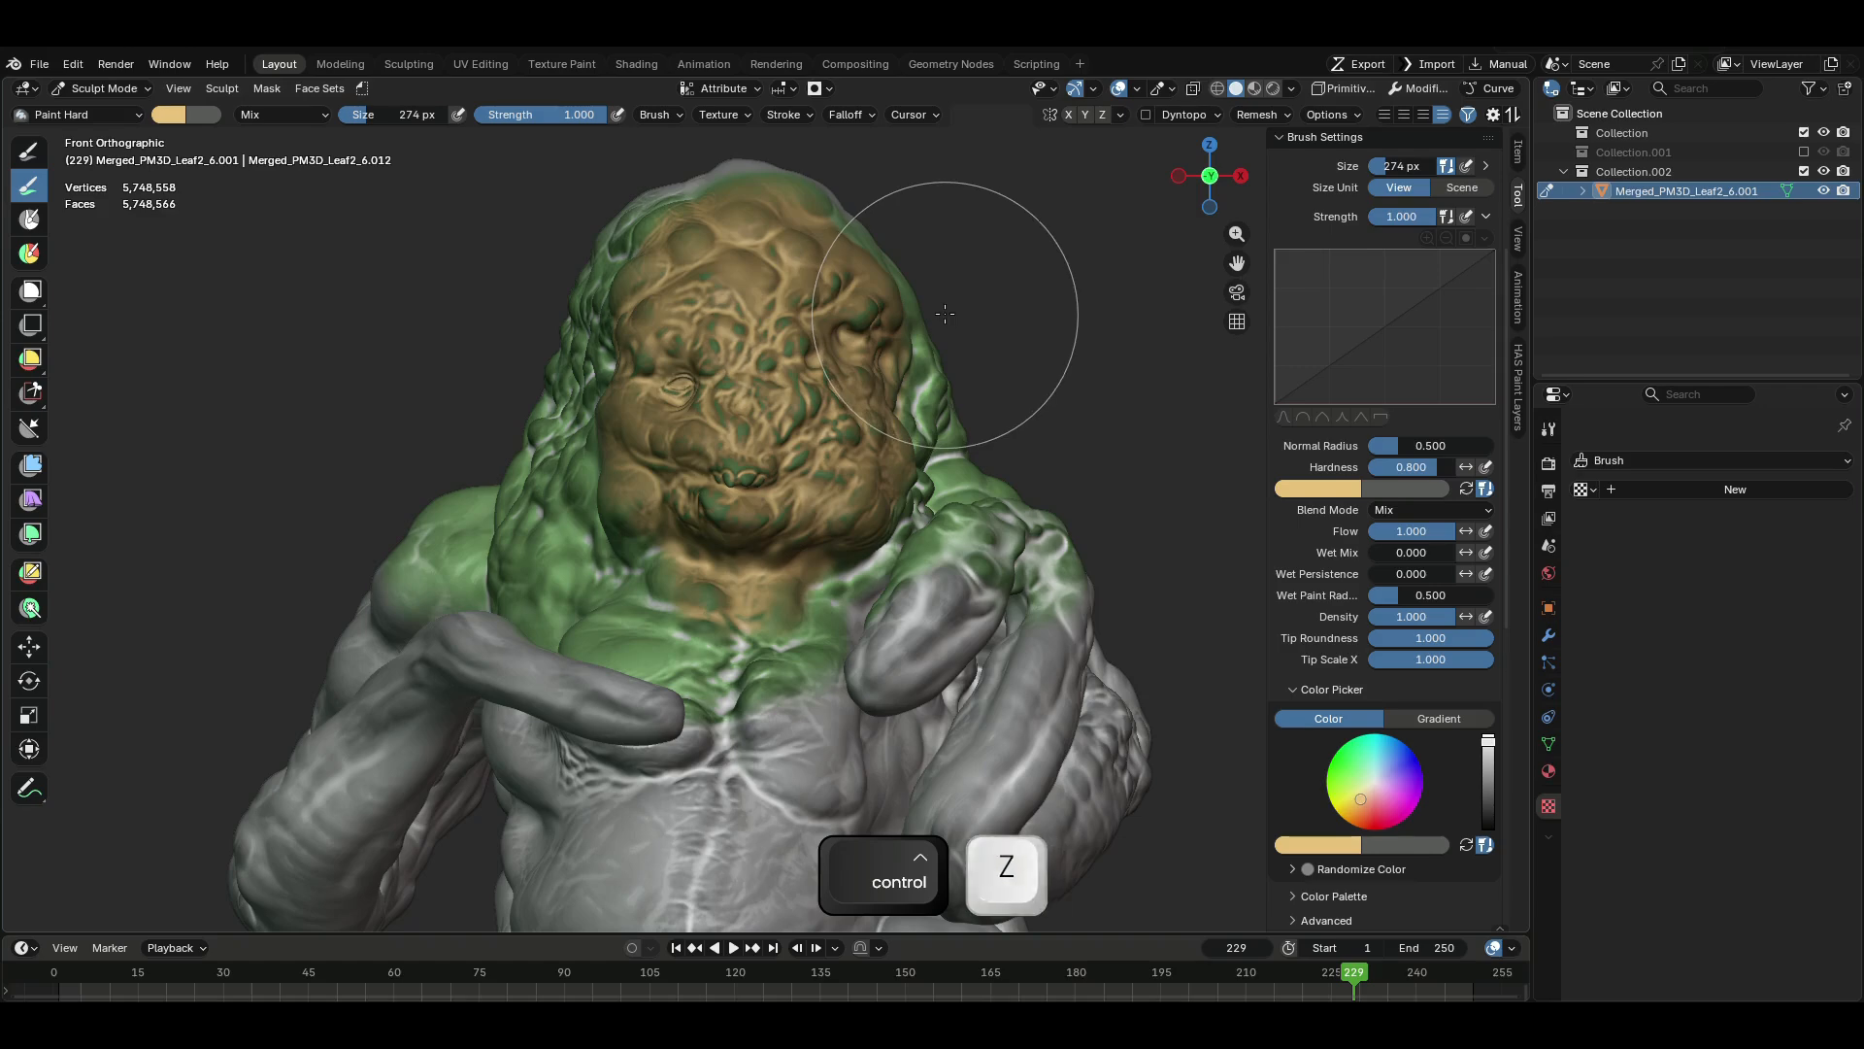
- Increase the contrast of the sharpened mask twice
key(a)
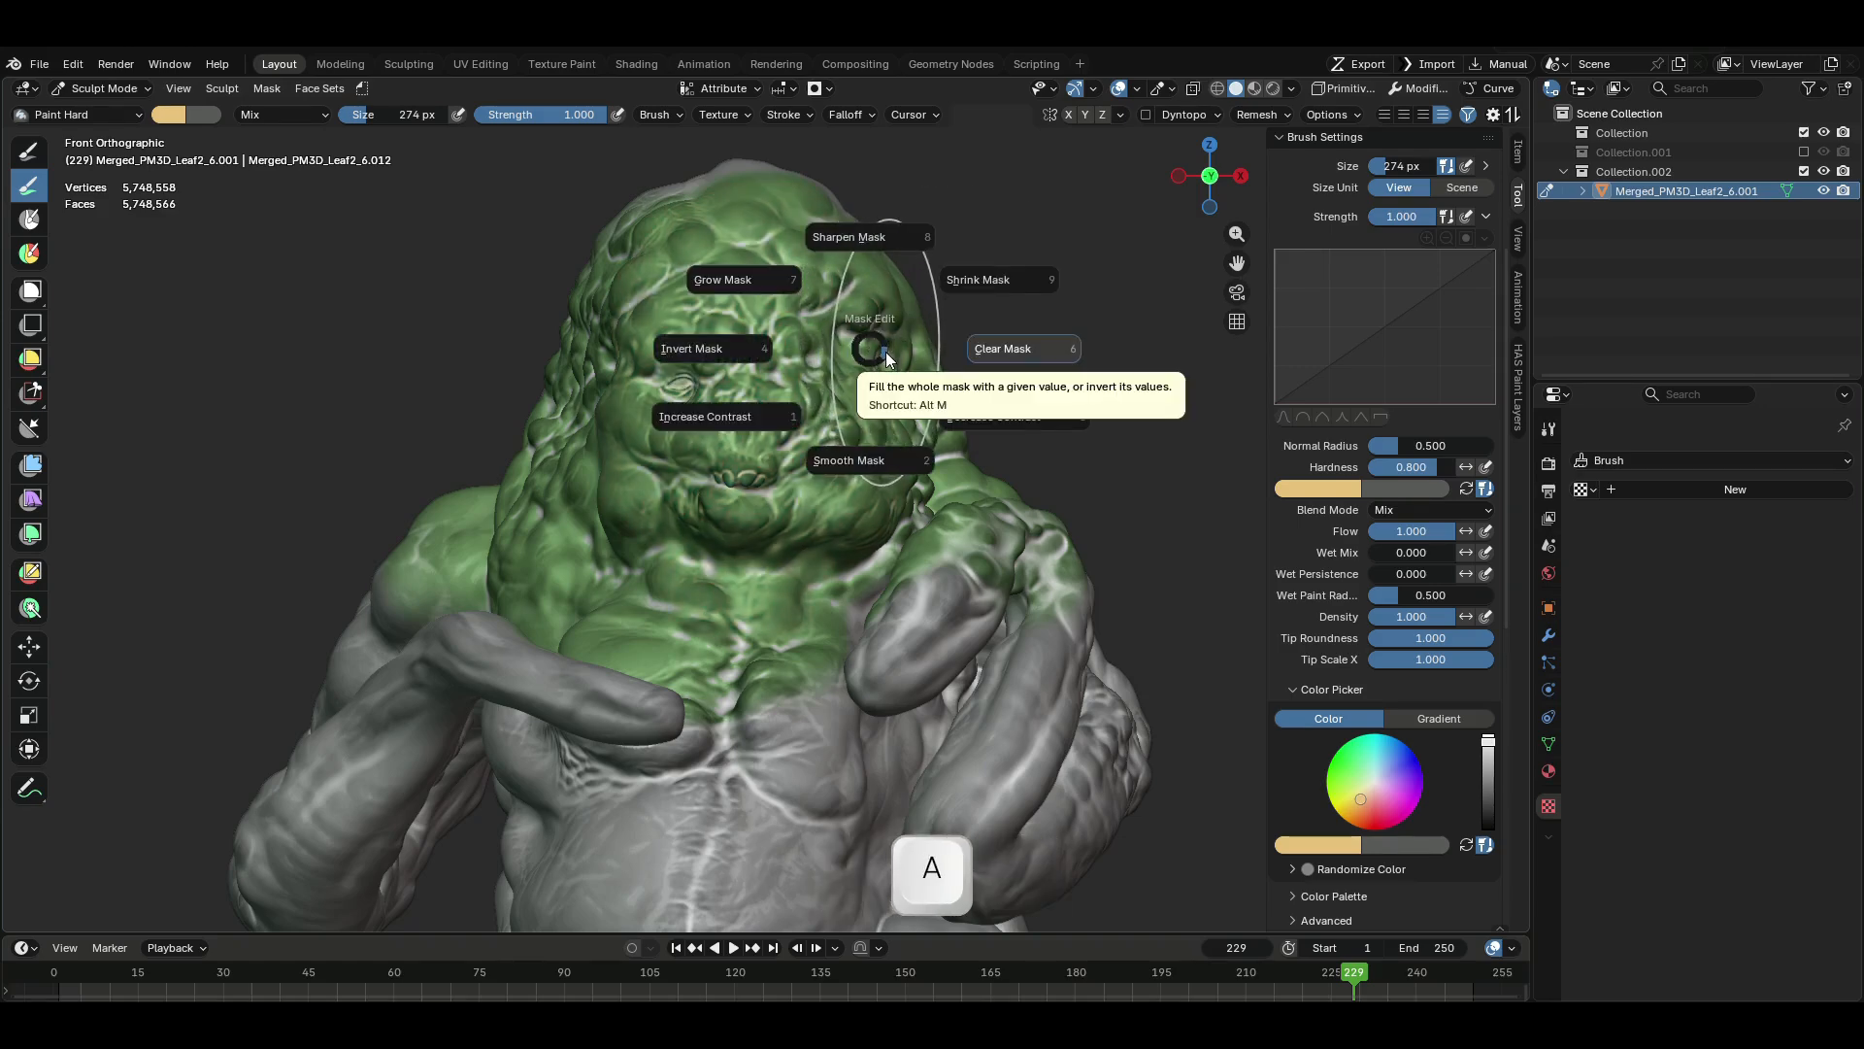
click(749, 414)
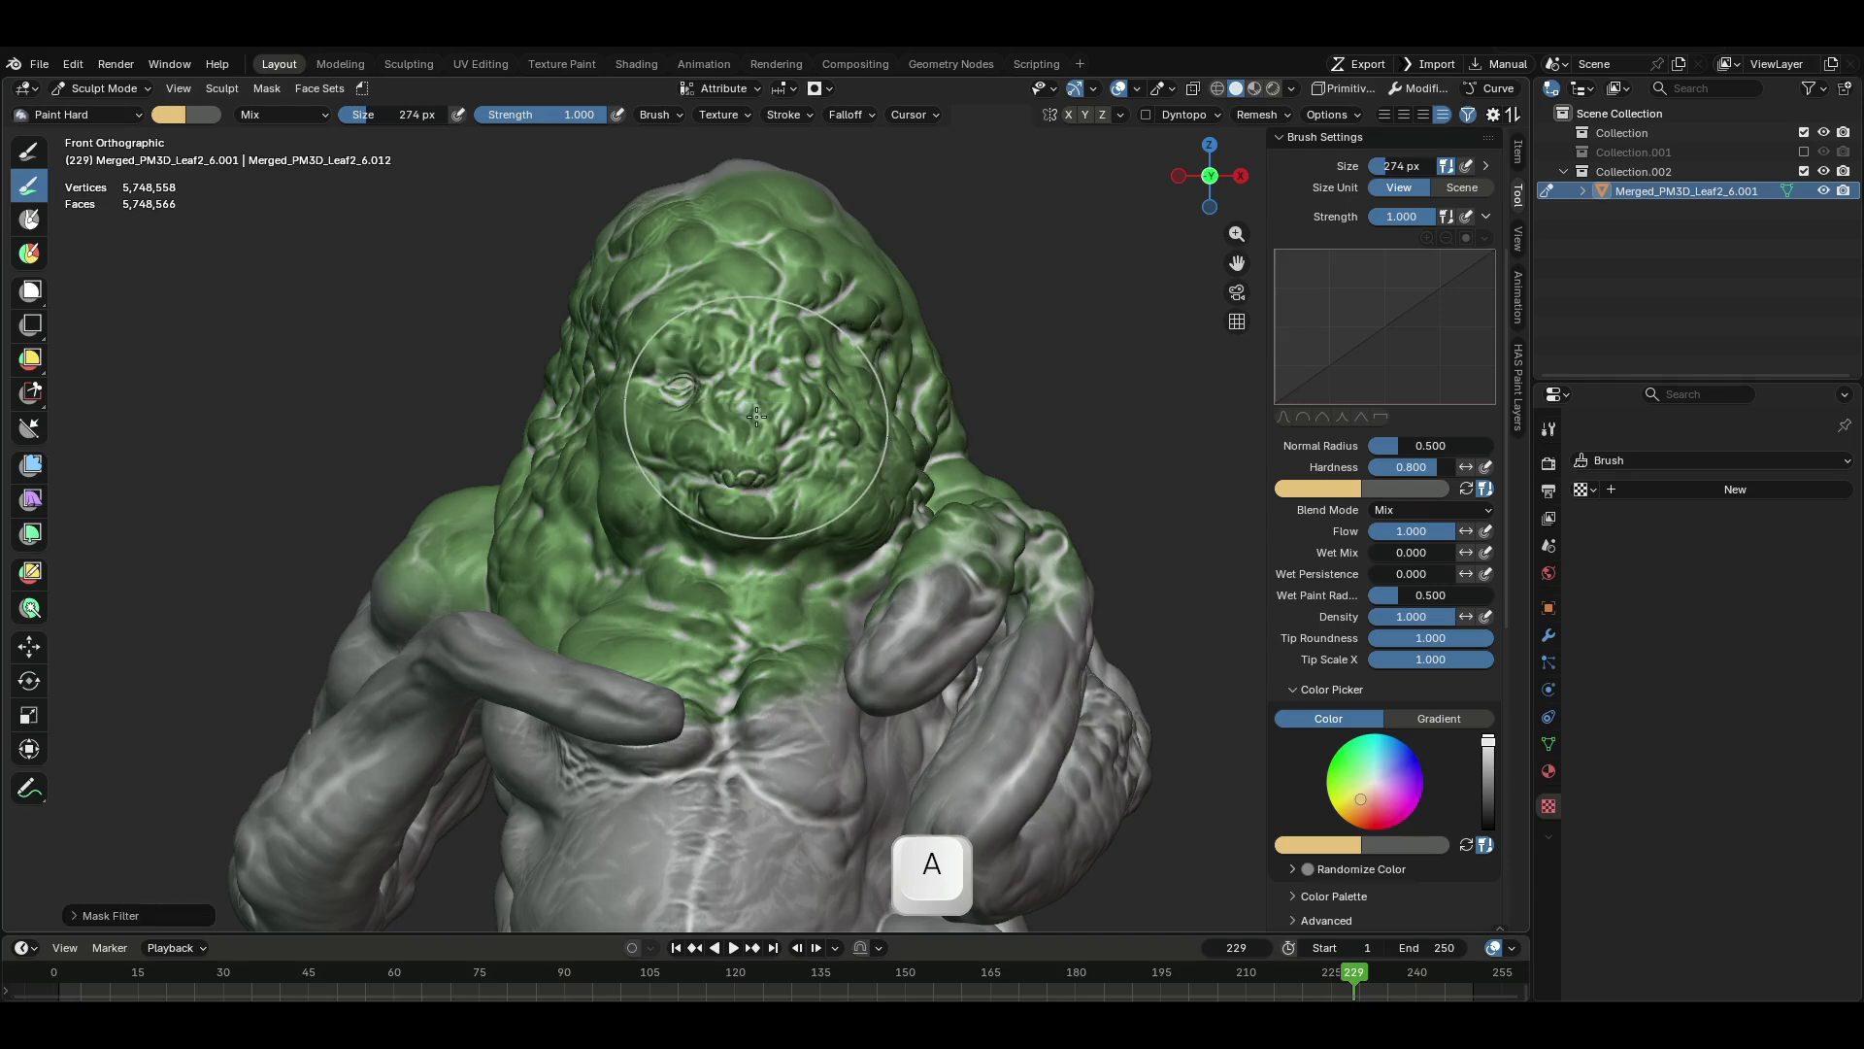
key(a)
click(730, 406)
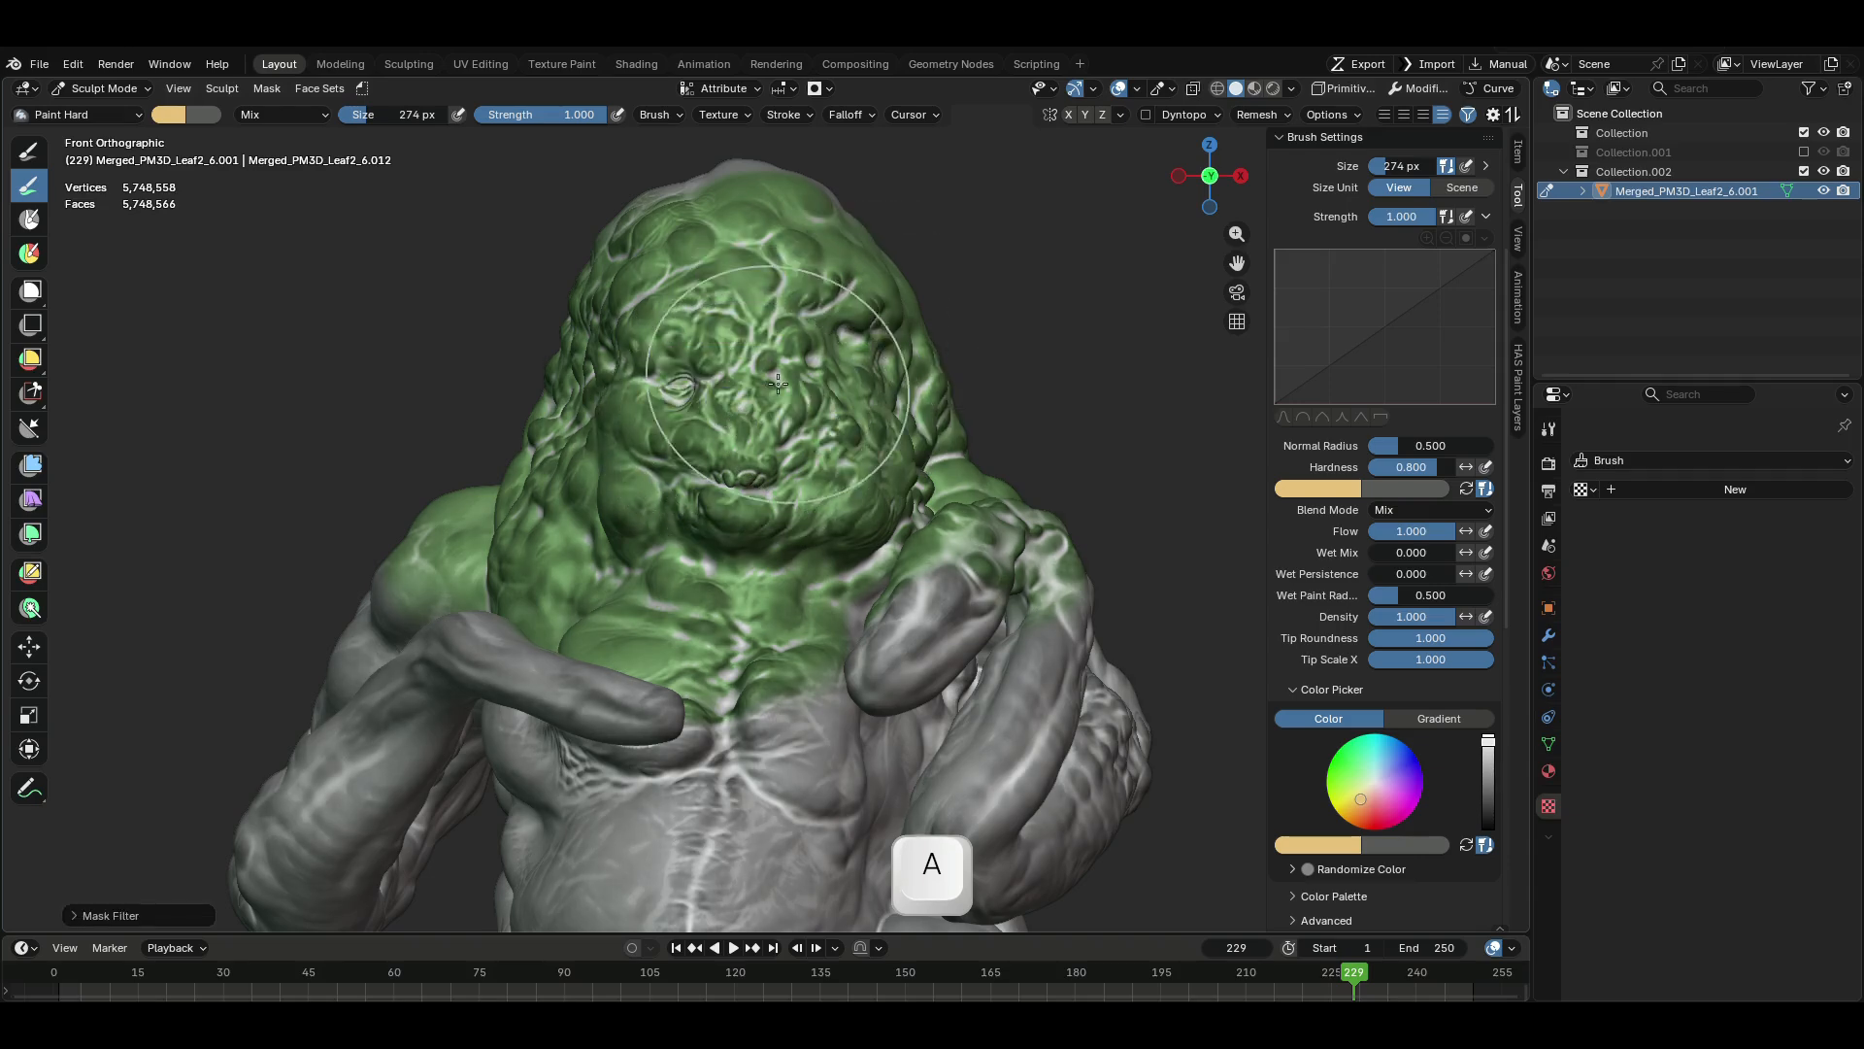
- Try painting light orange over the head and neck through the higher-contrast mask, clear the mask, and undo both
mouse_move(797, 341)
mouse_down()
mouse_move(670, 417)
mouse_move(859, 408)
mouse_up()
key(a)
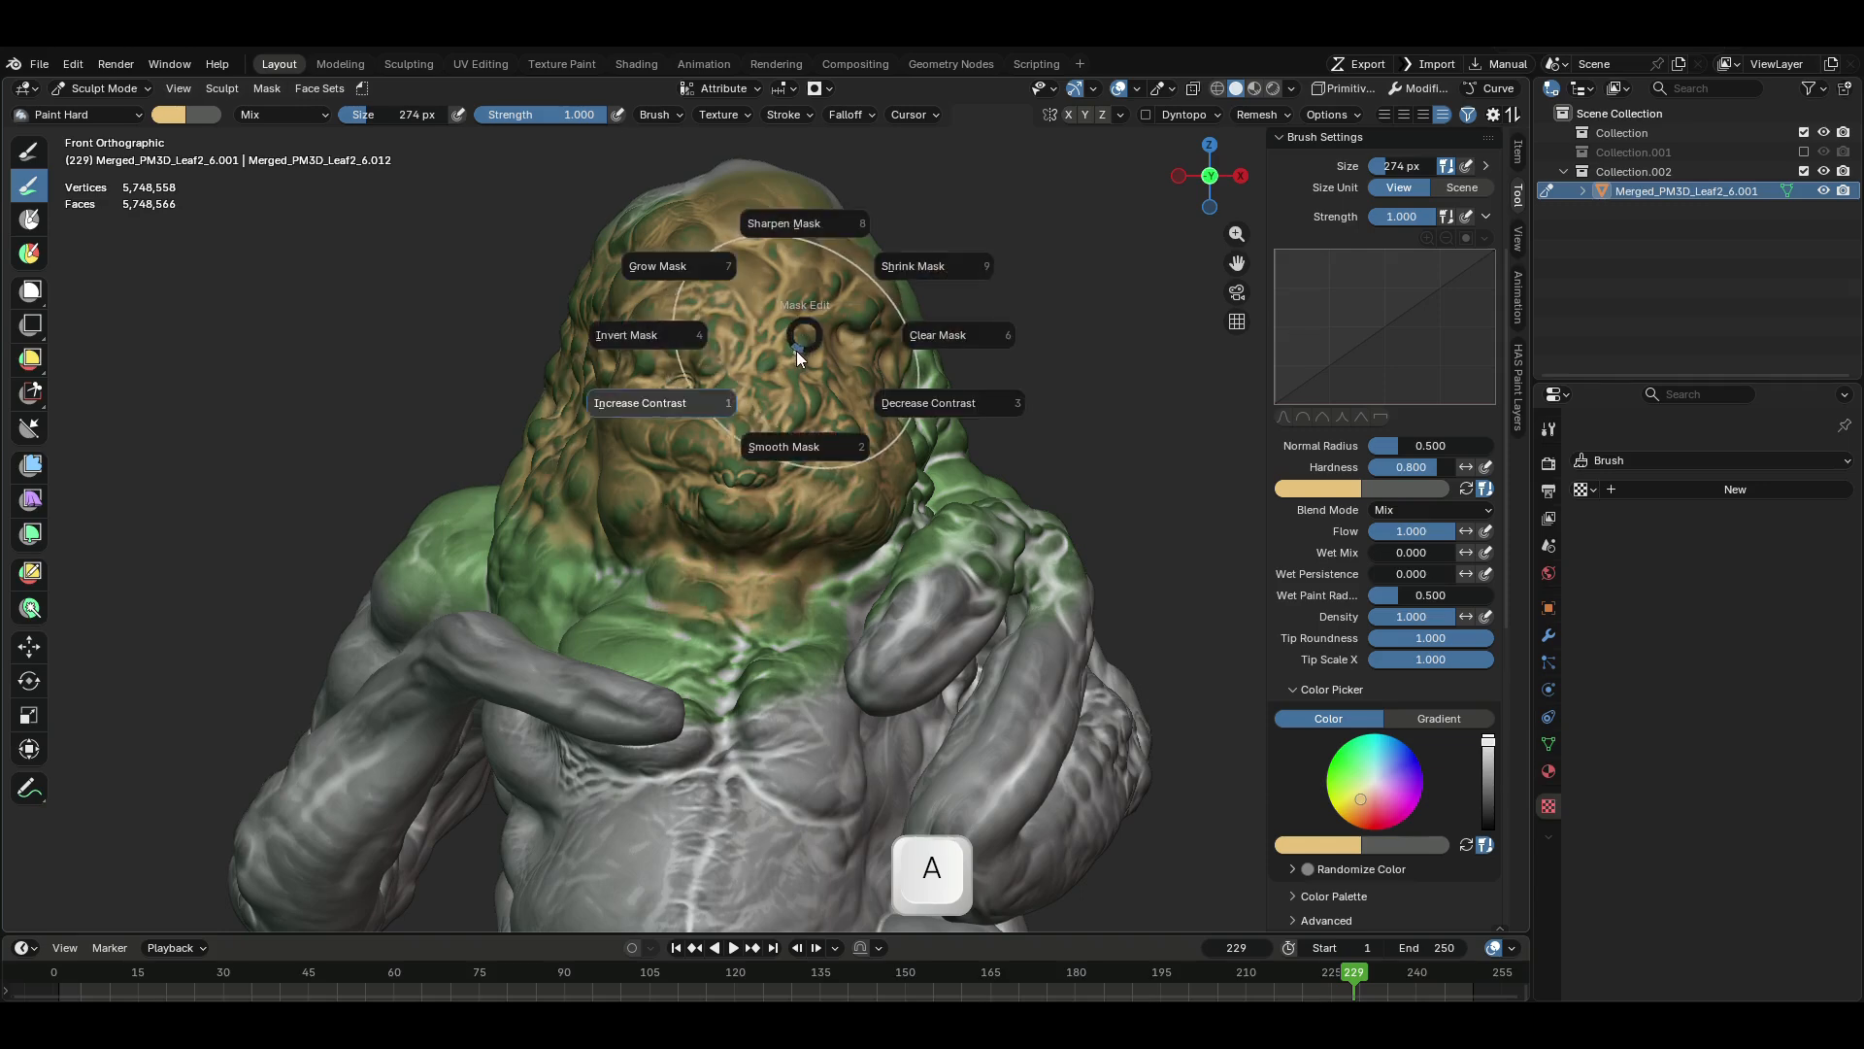
click(983, 345)
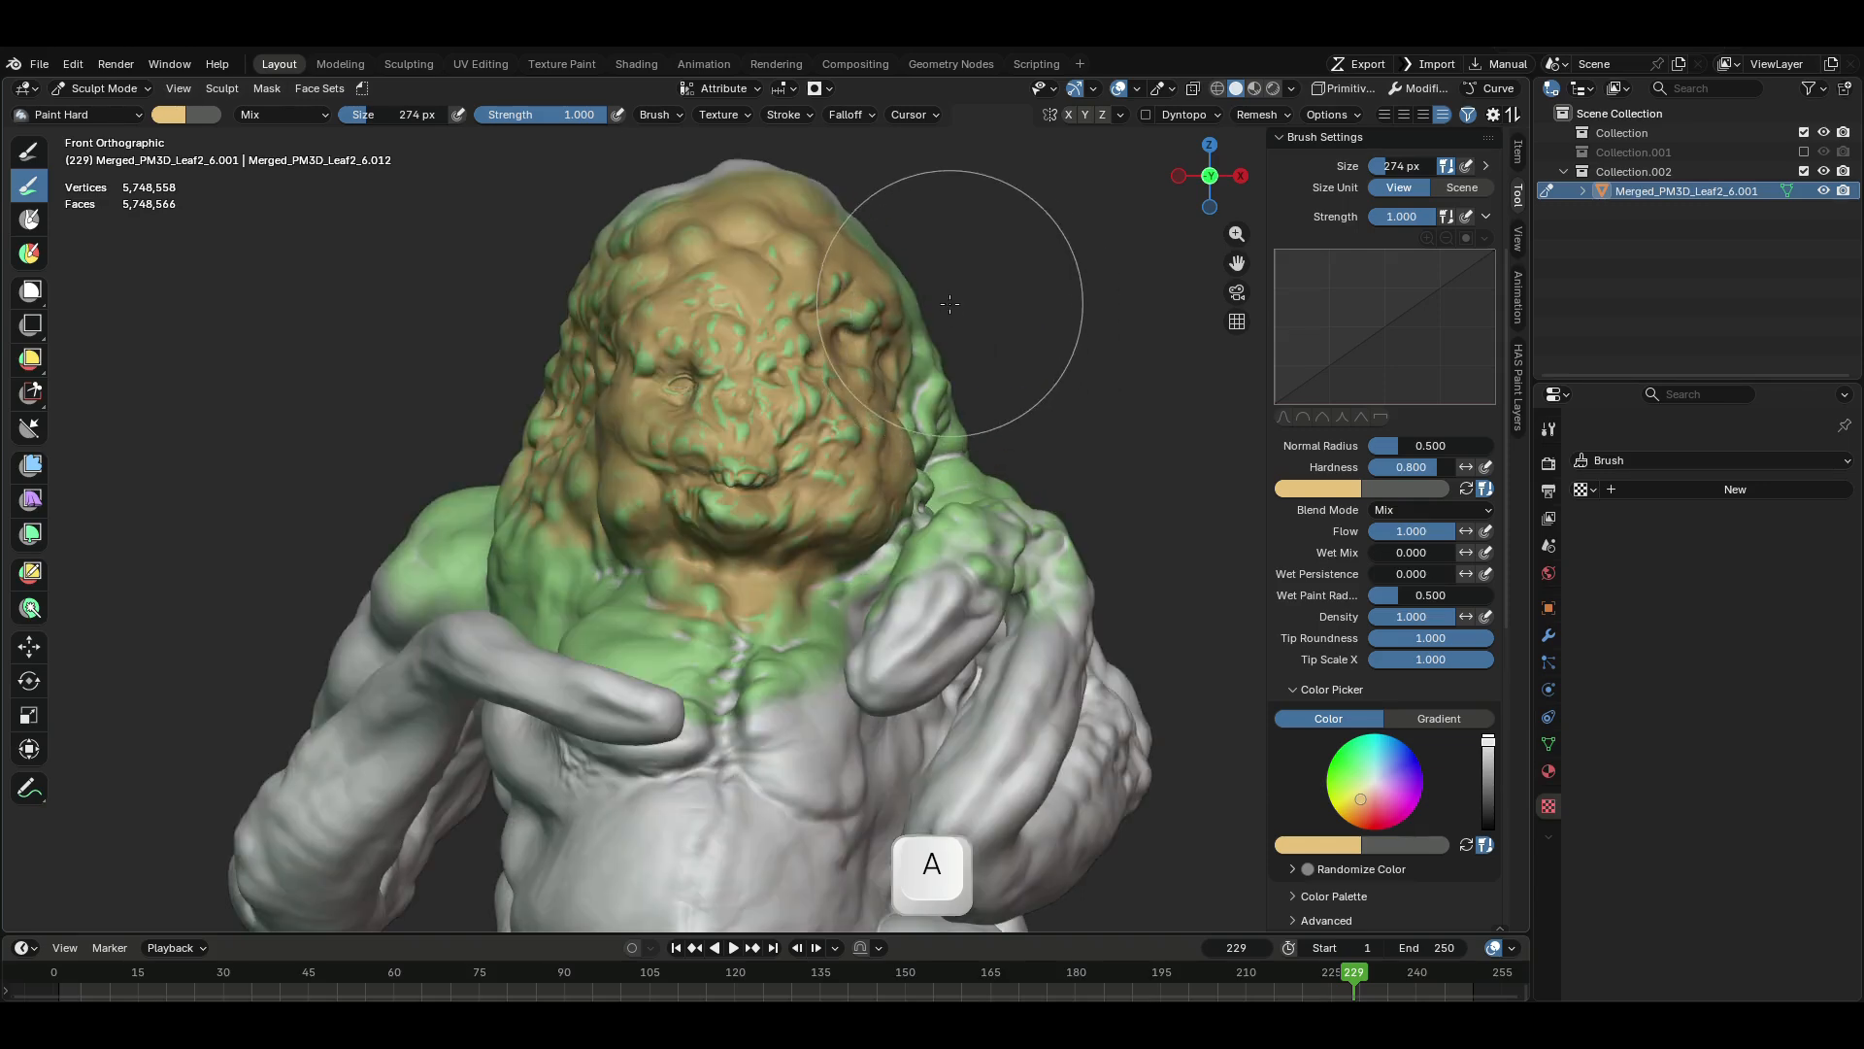
key(ctrl)
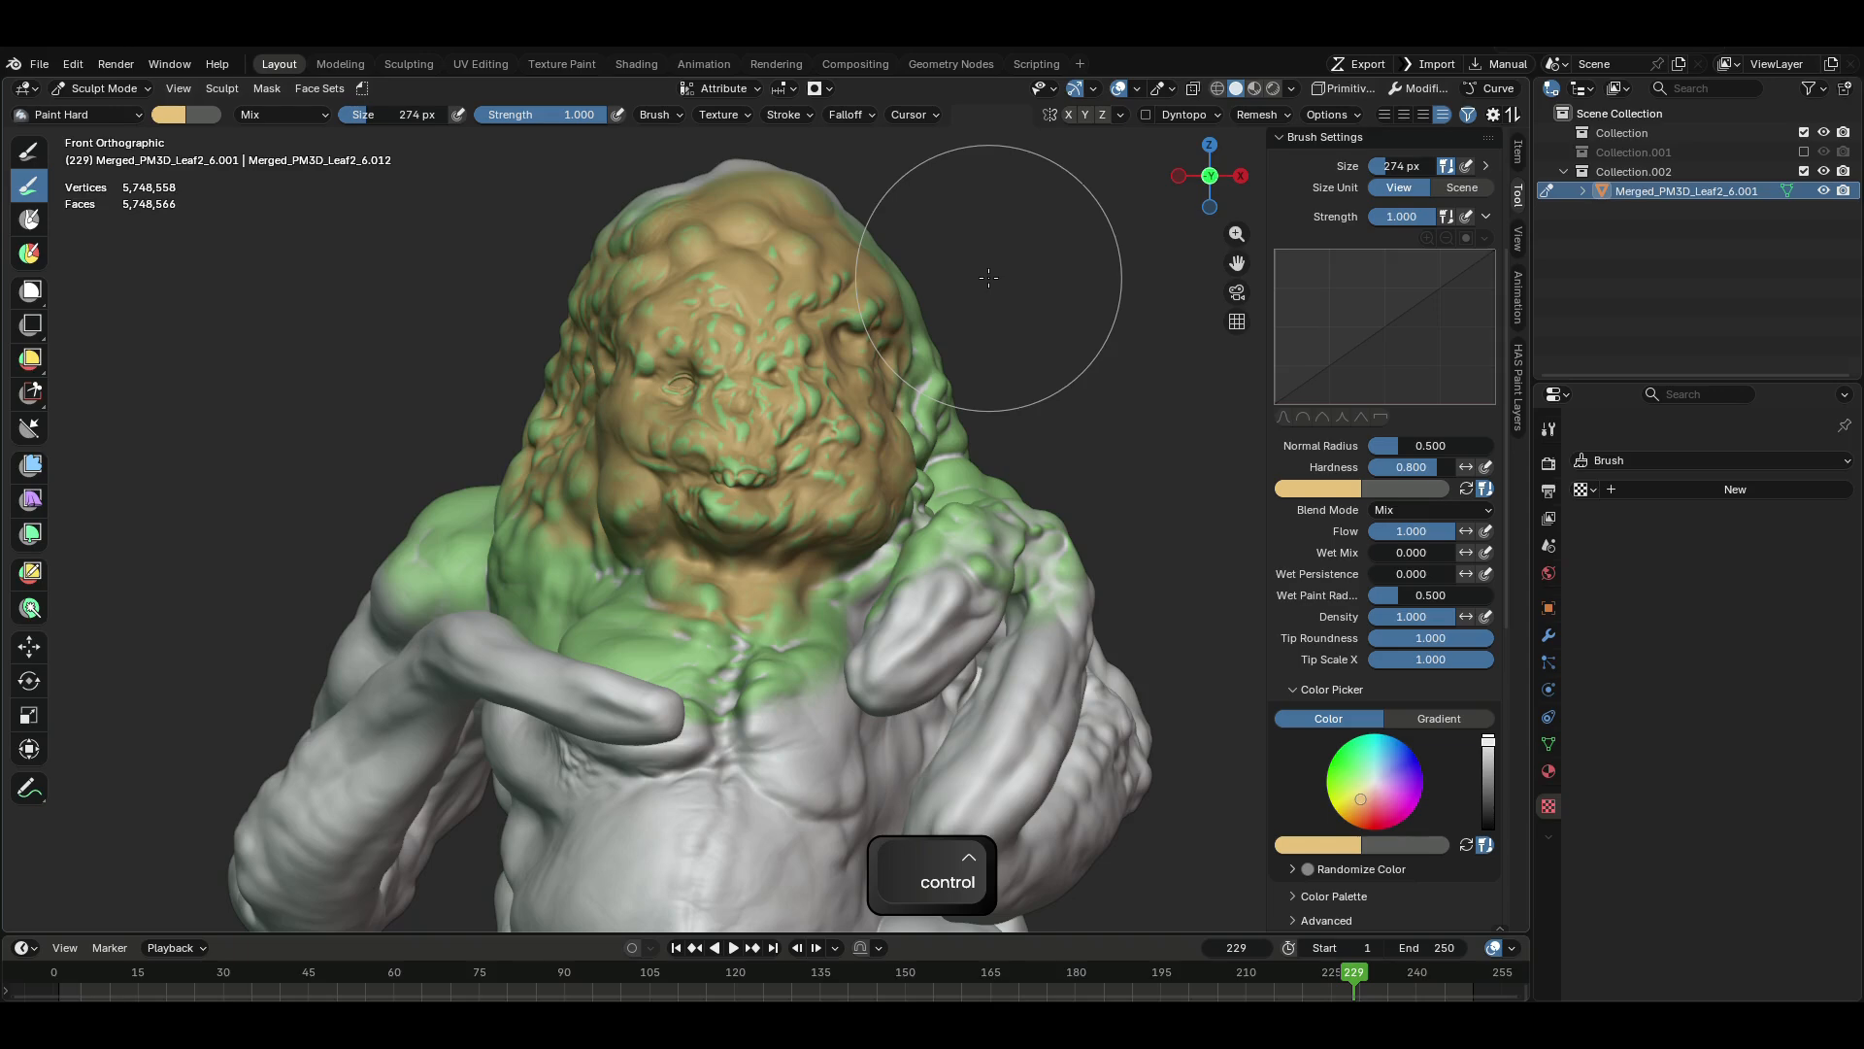
key(ctrl+z)
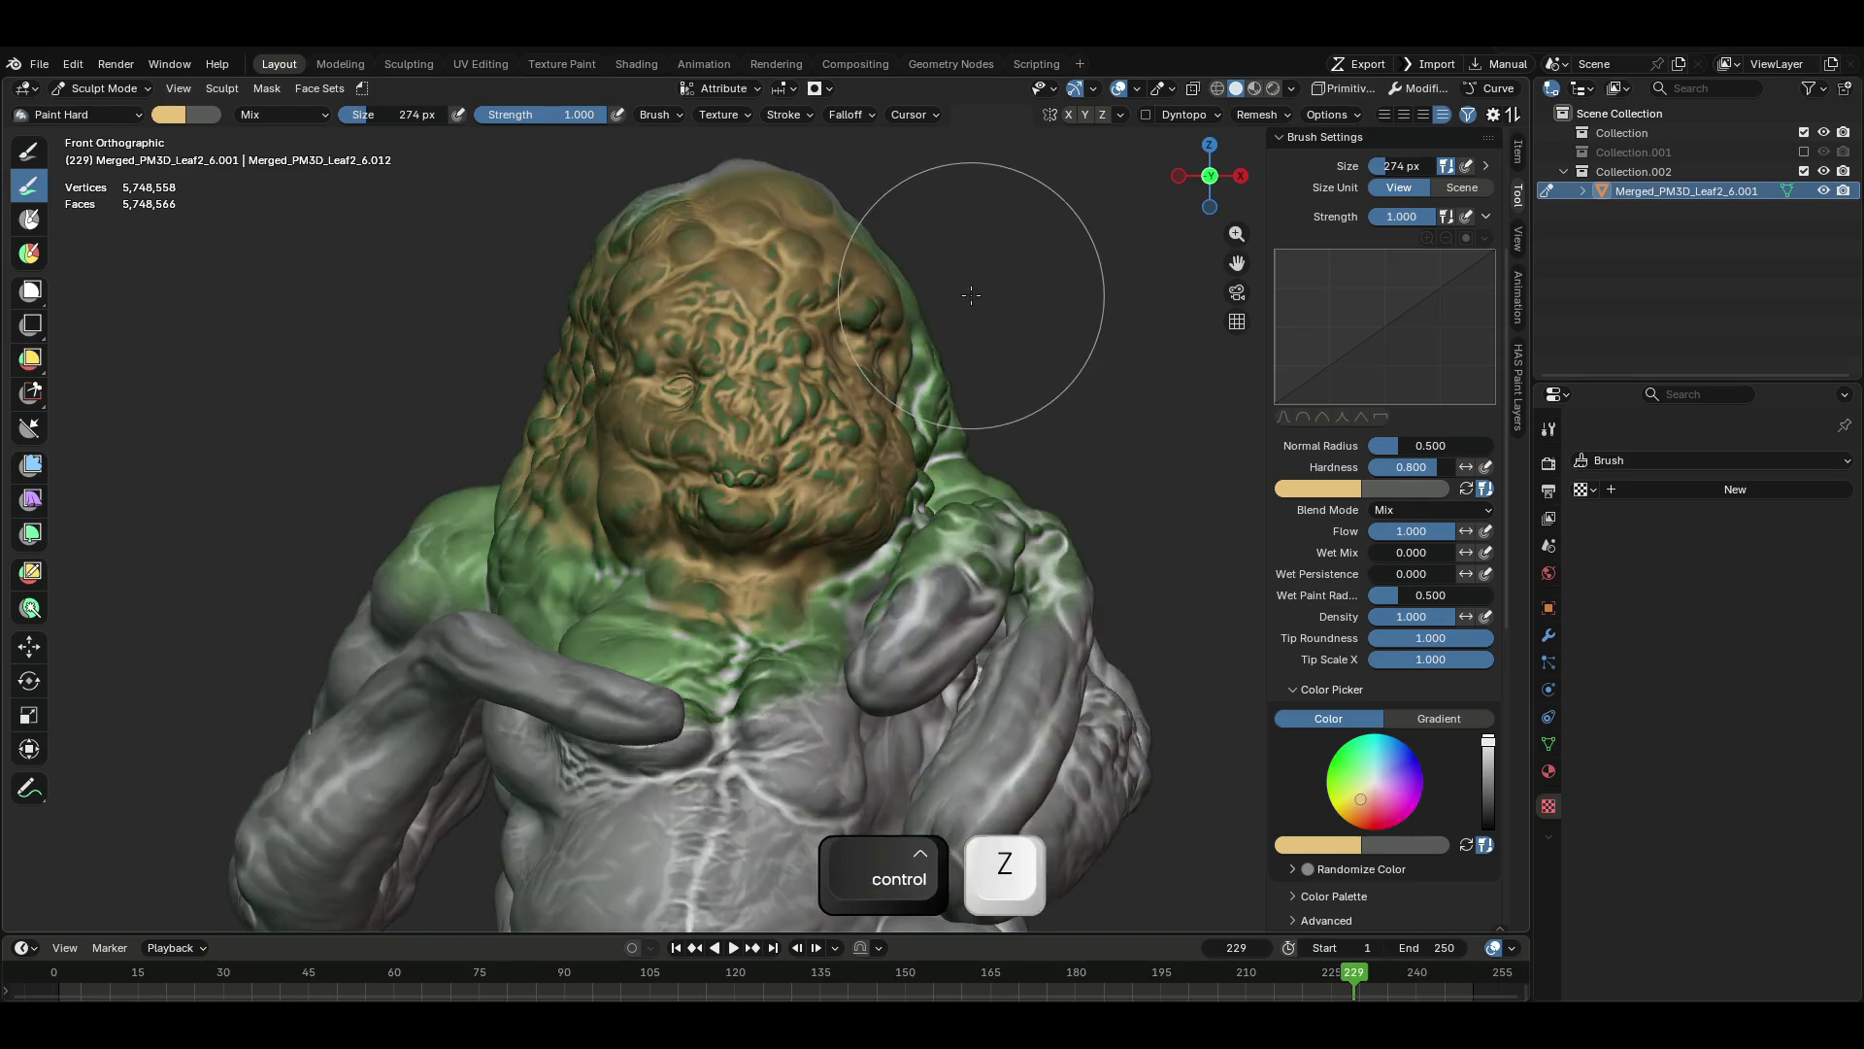
key(ctrl+z)
- Increase the mask contrast two more times and paint the head, neck and upper chest light orange
key(a)
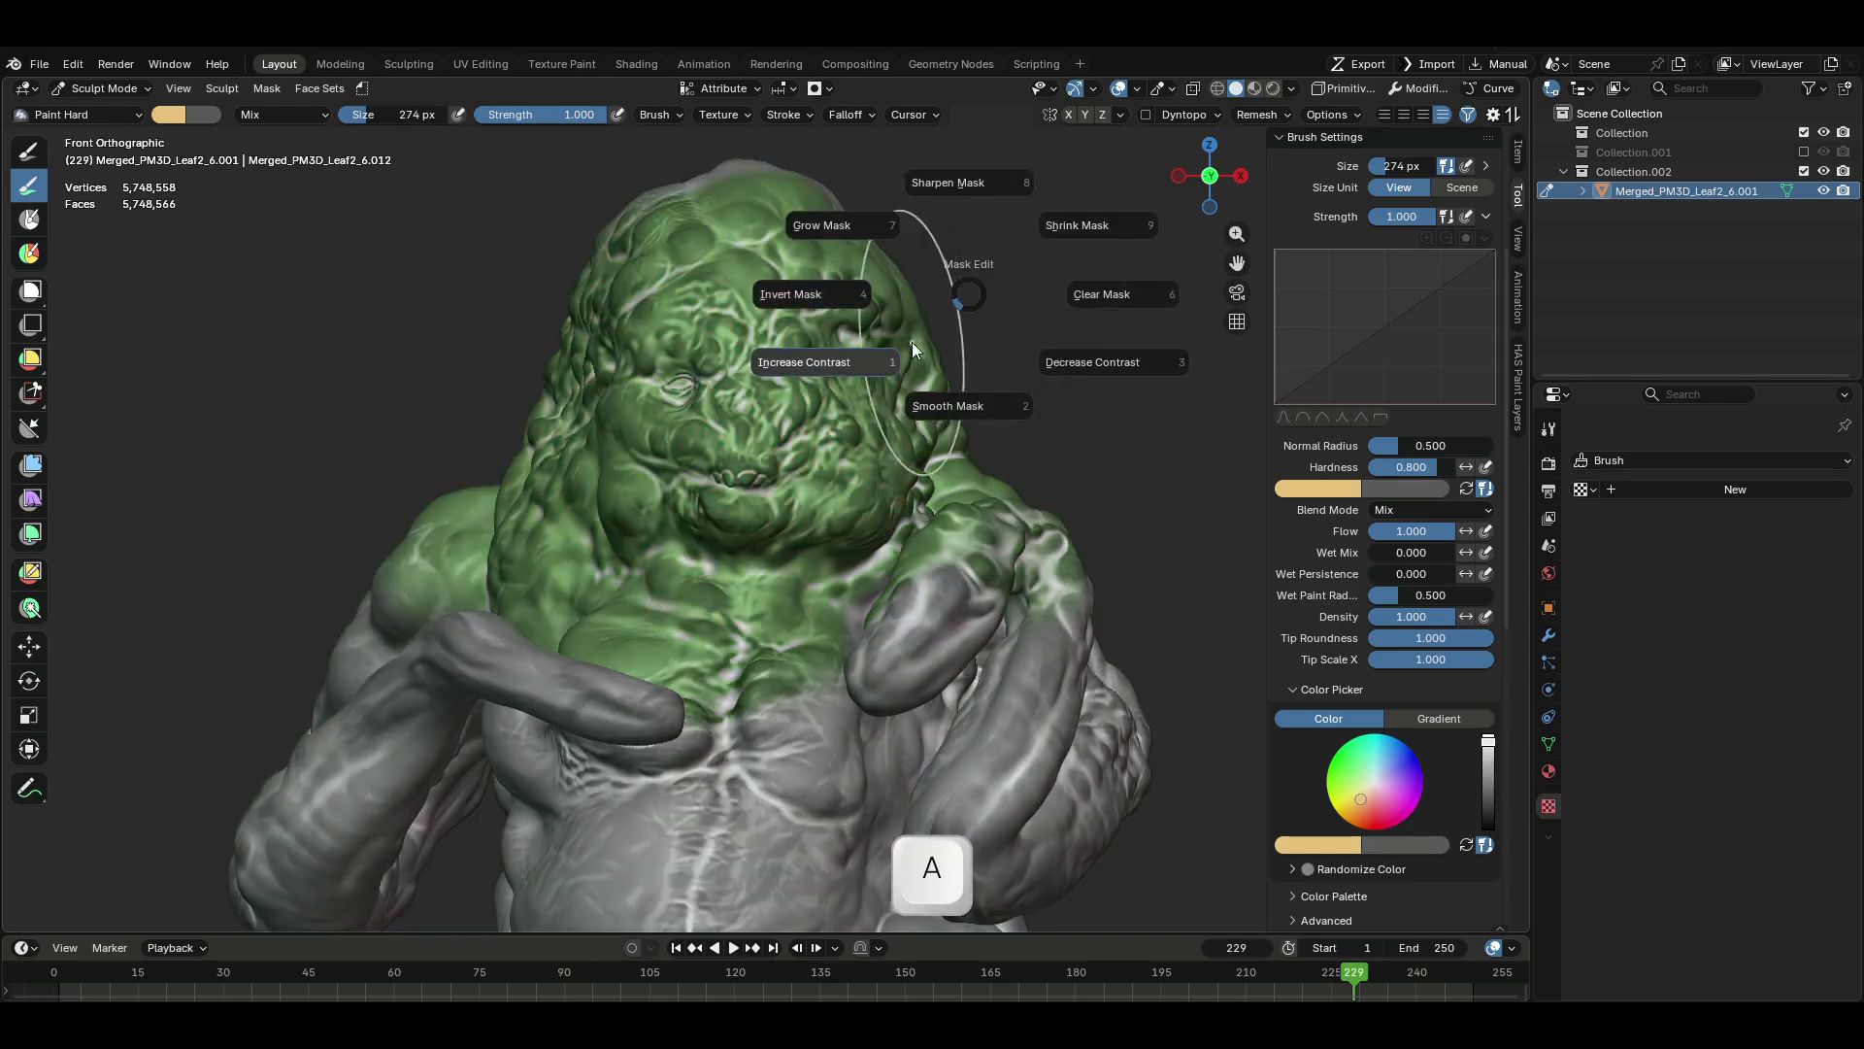
click(862, 365)
key(a)
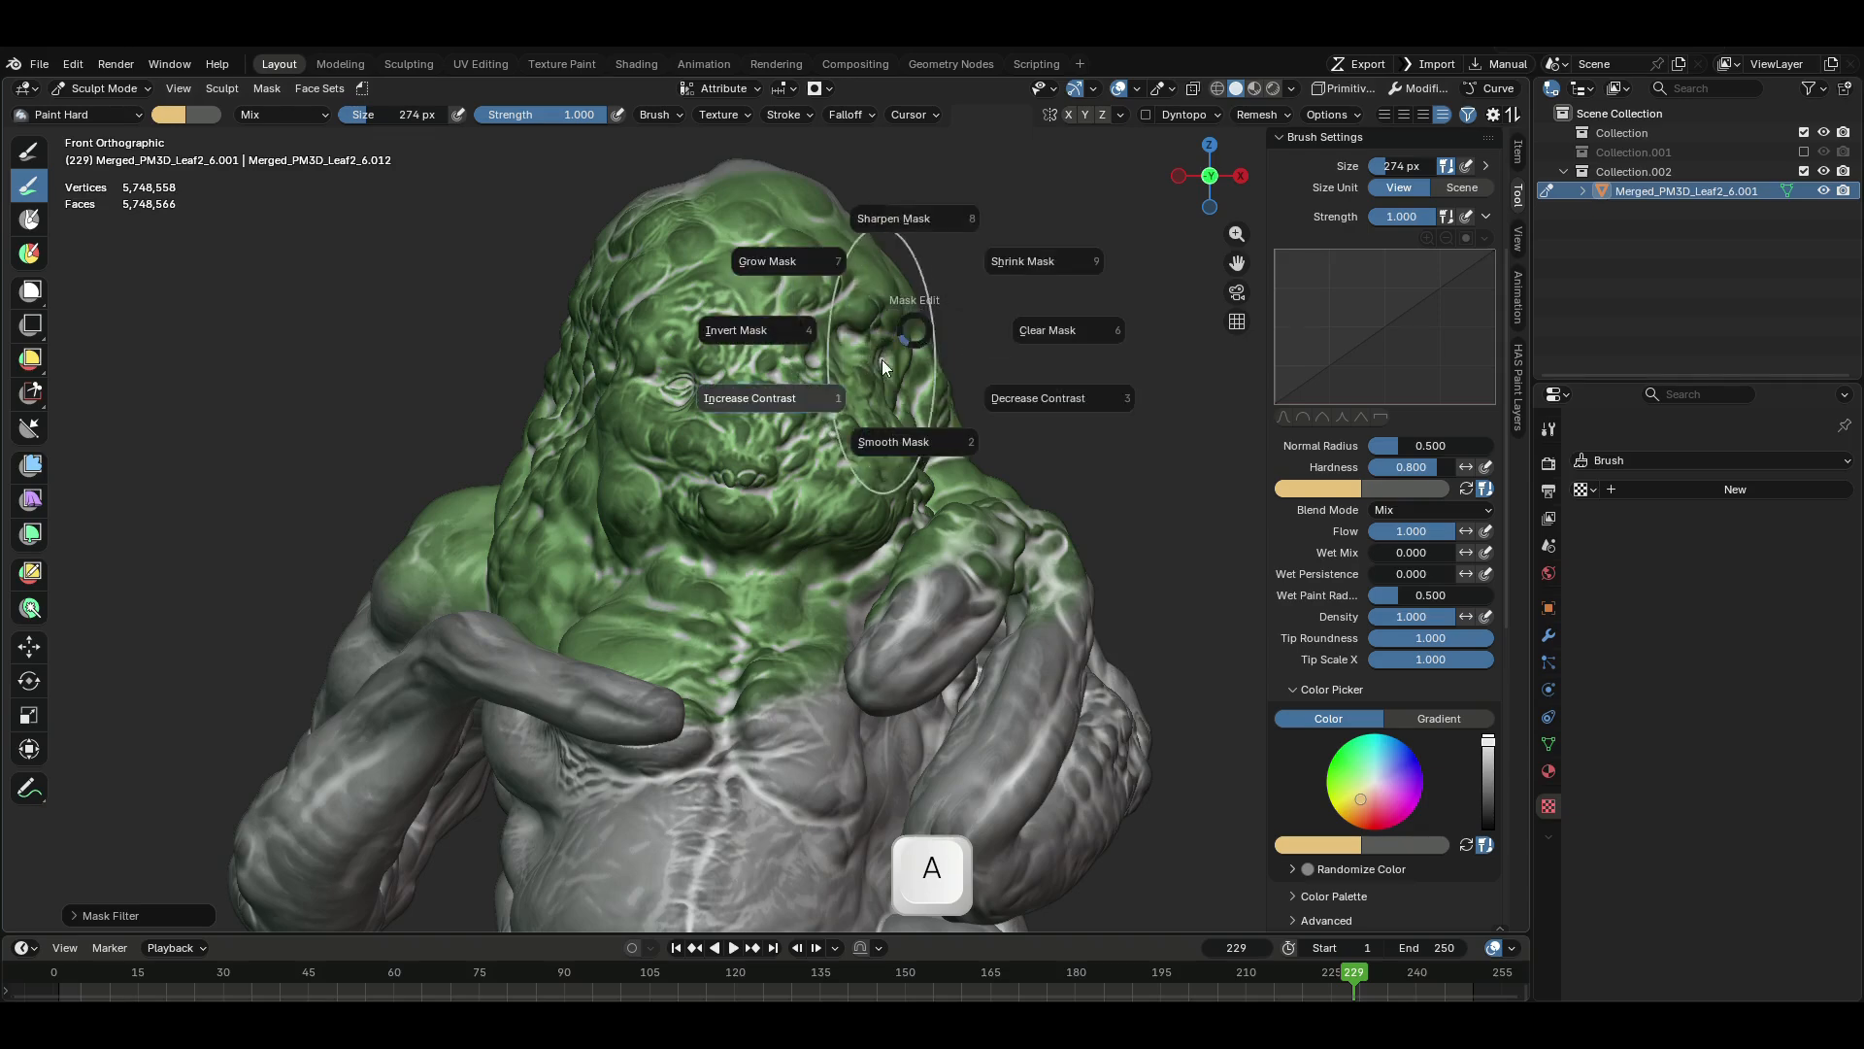
click(830, 395)
drag(711, 356, 677, 312)
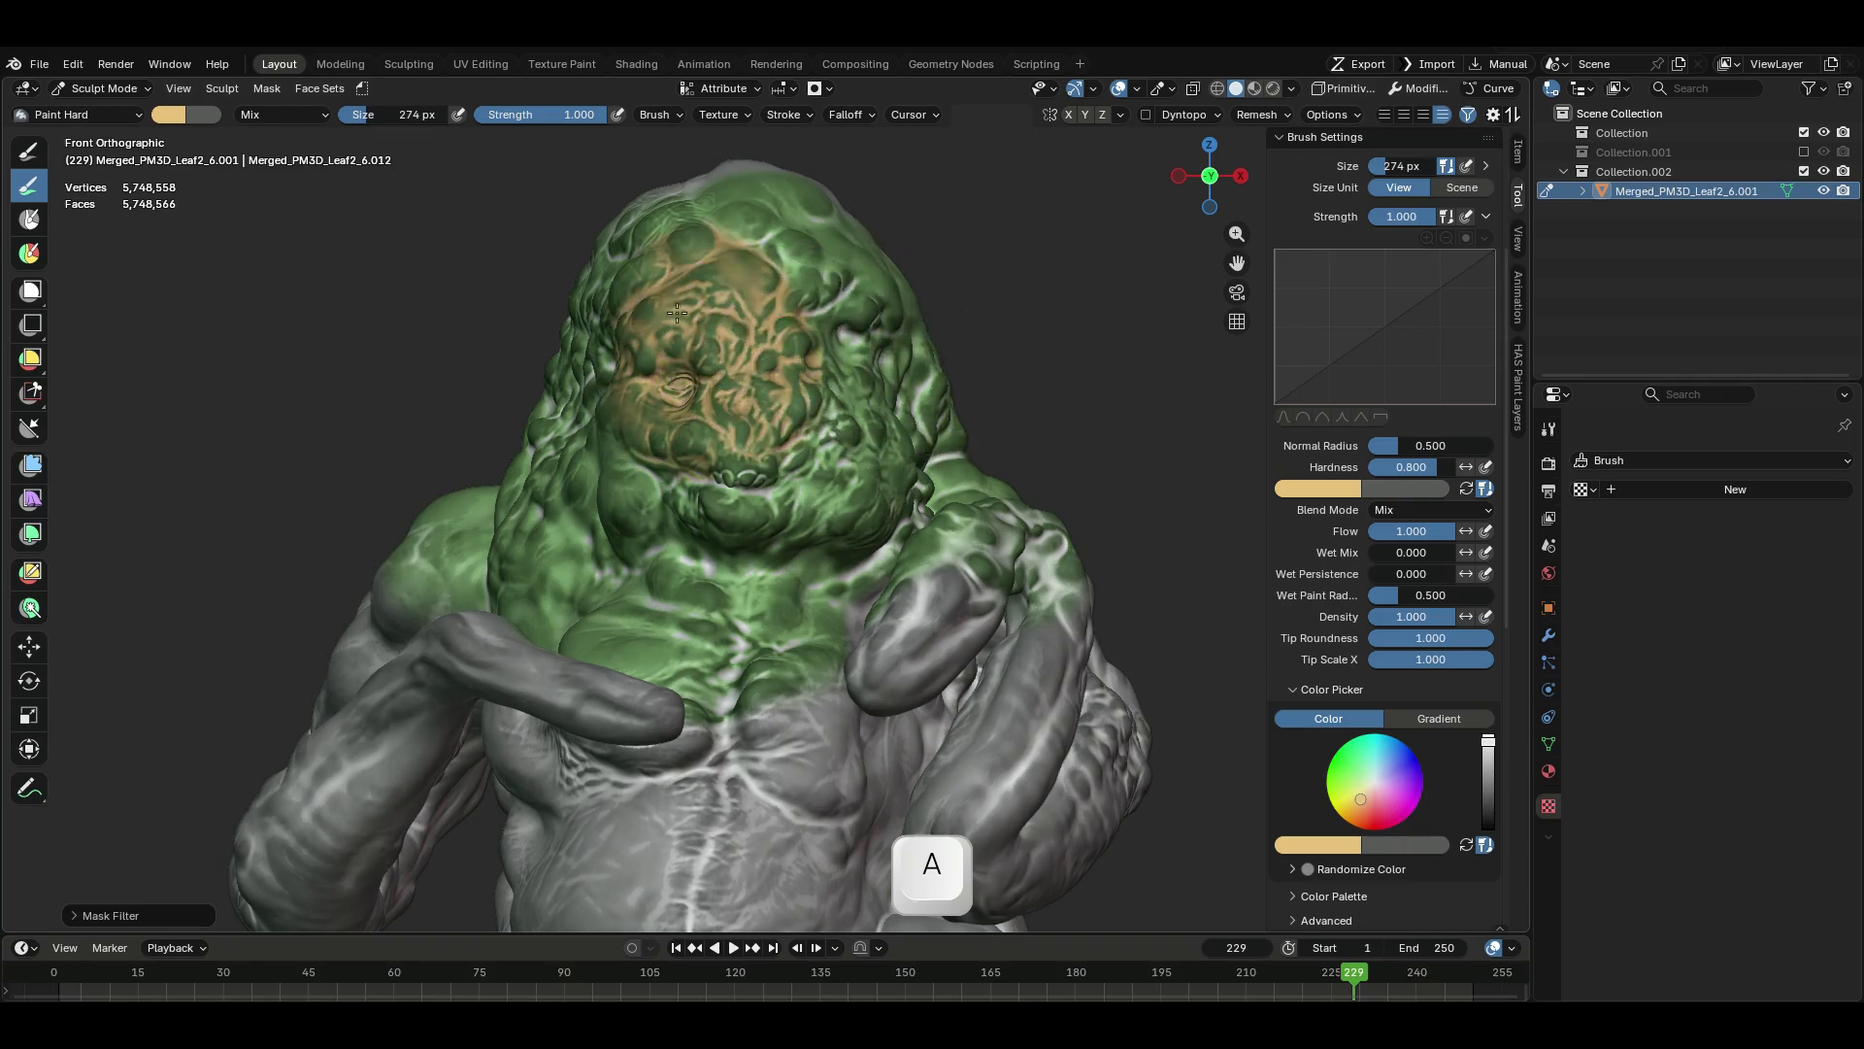
mouse_move(872, 337)
mouse_down()
mouse_move(767, 597)
mouse_move(617, 310)
mouse_move(683, 559)
mouse_up()
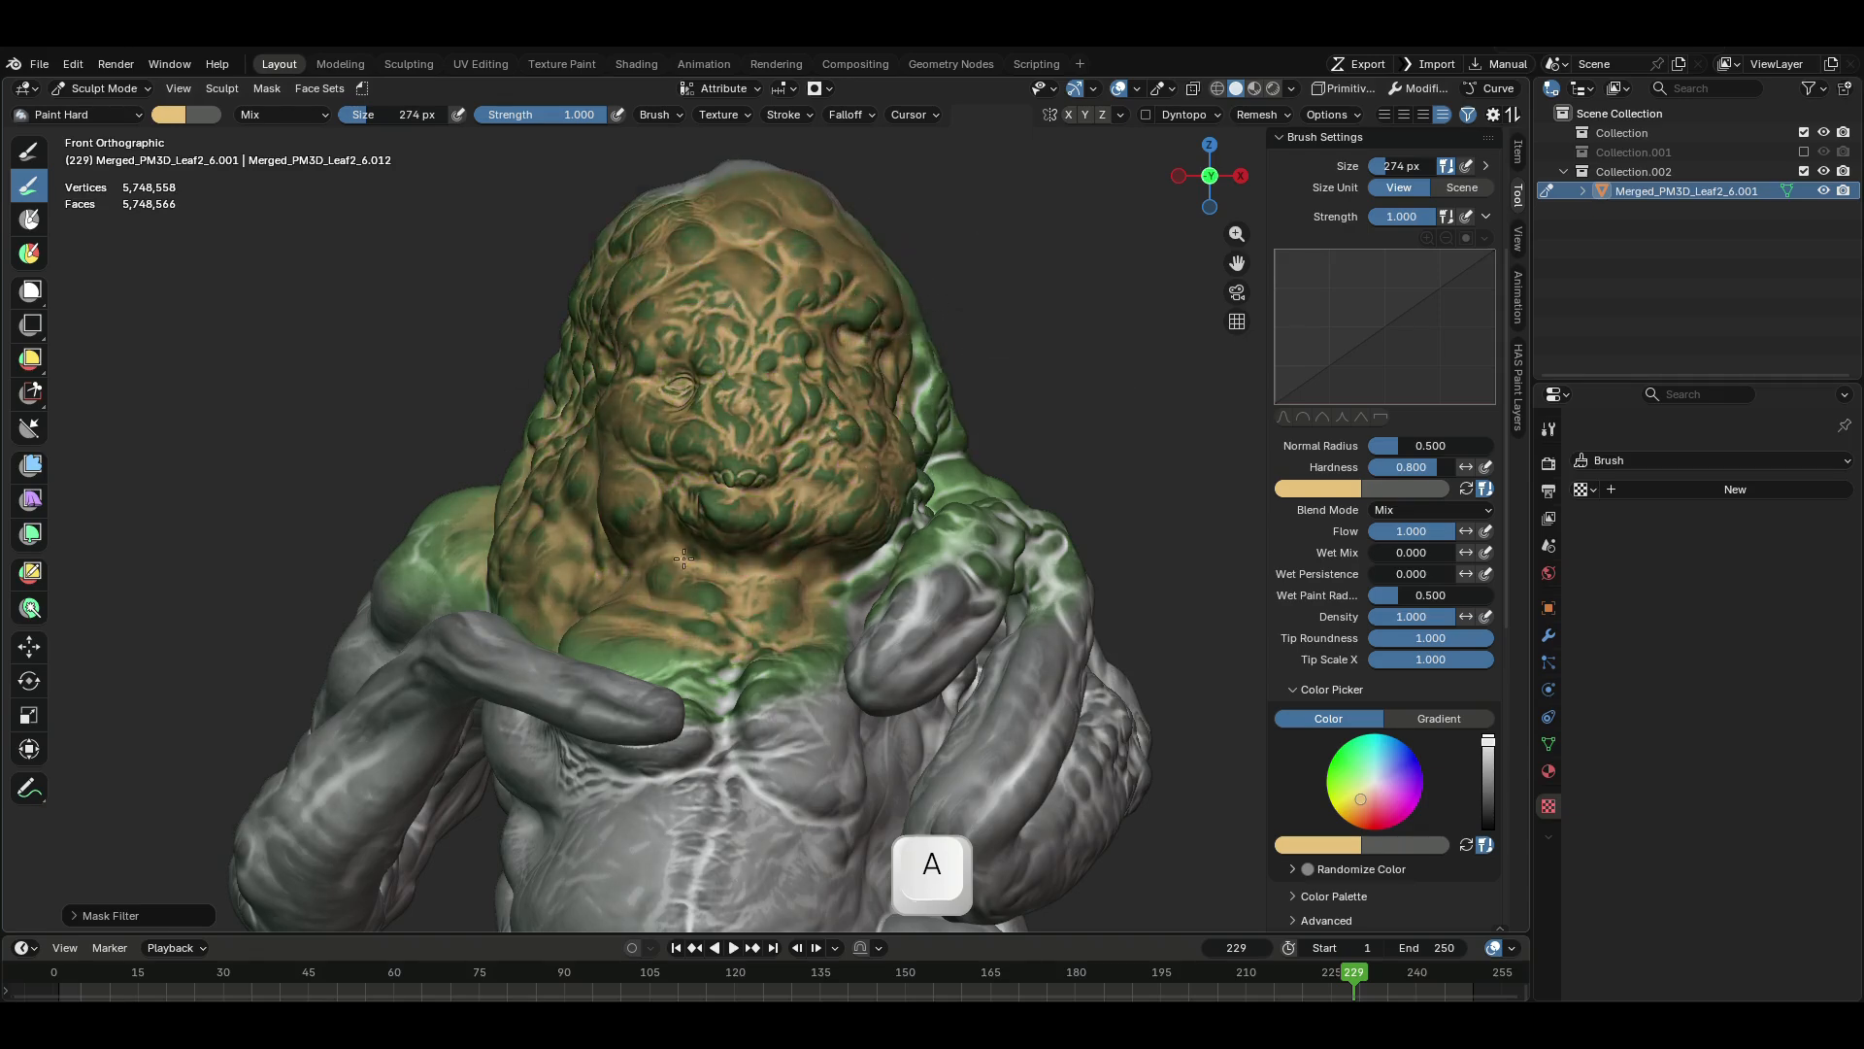
- Clear the mask from the creature and examine the green and light orange paint on the face up close
key(a)
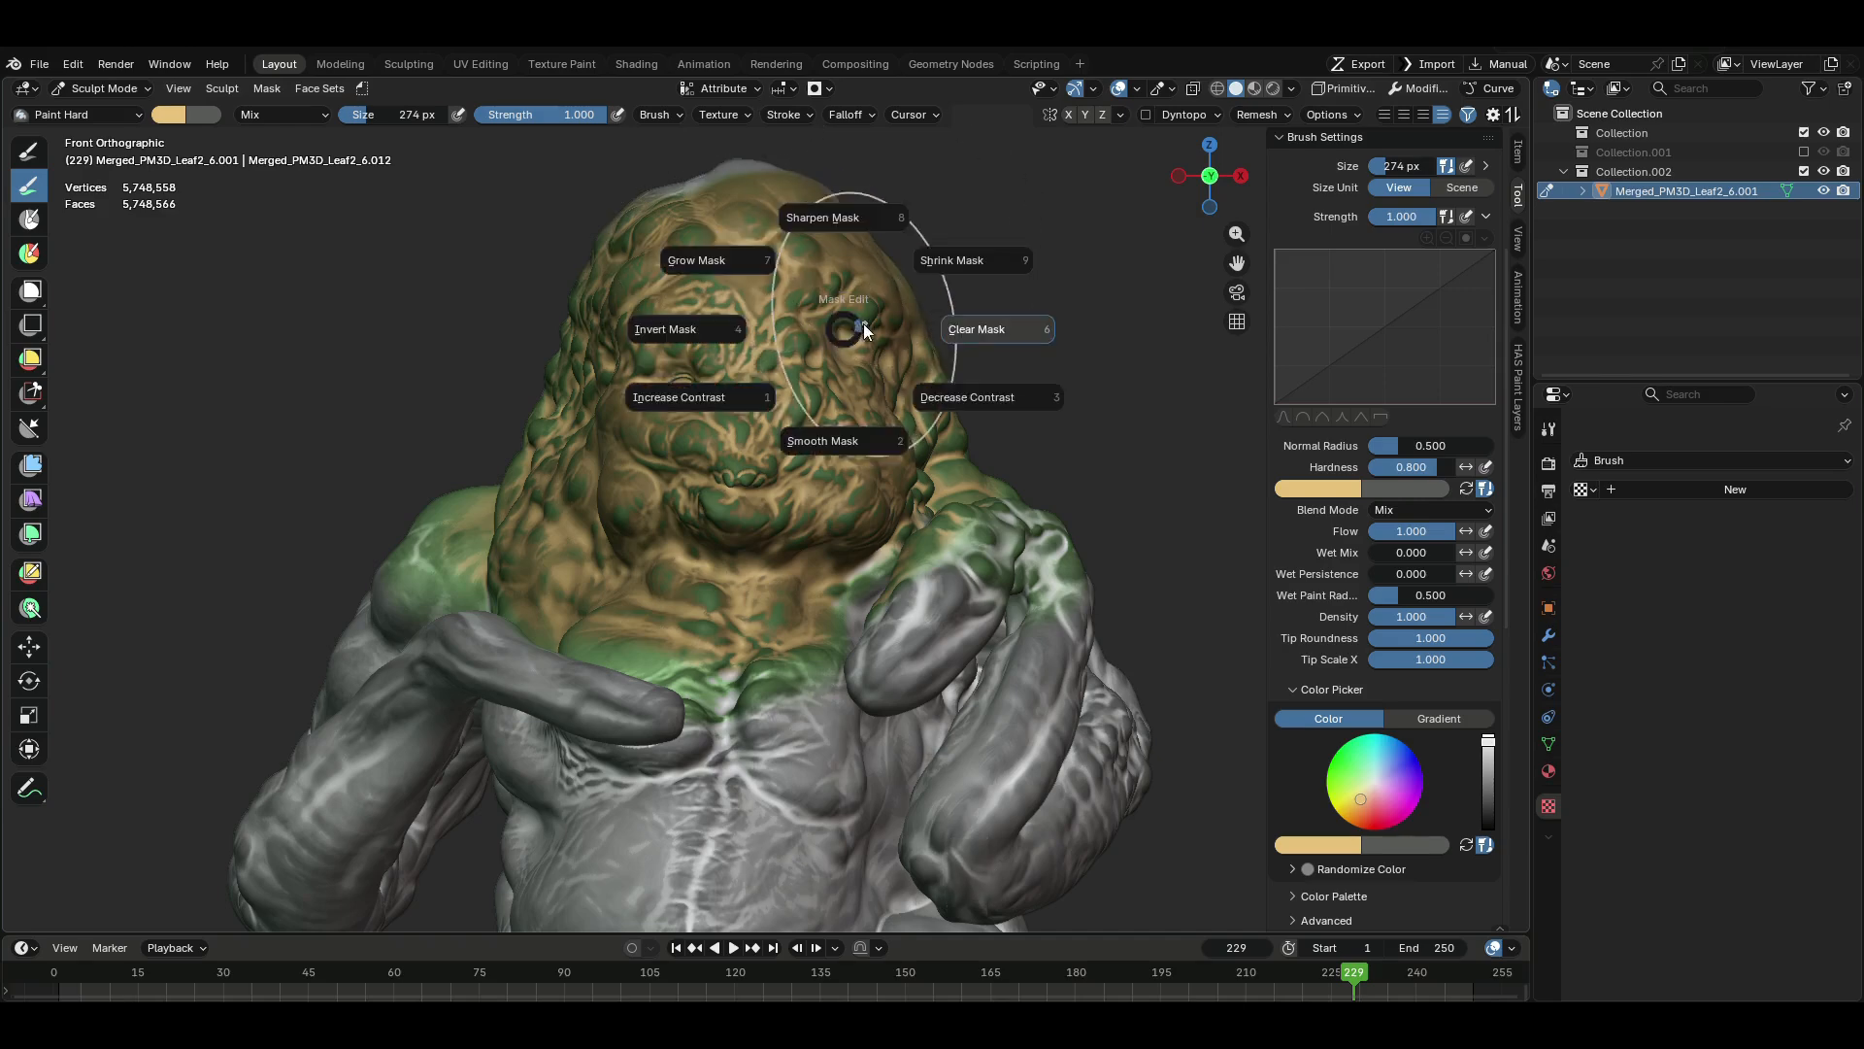
click(1011, 328)
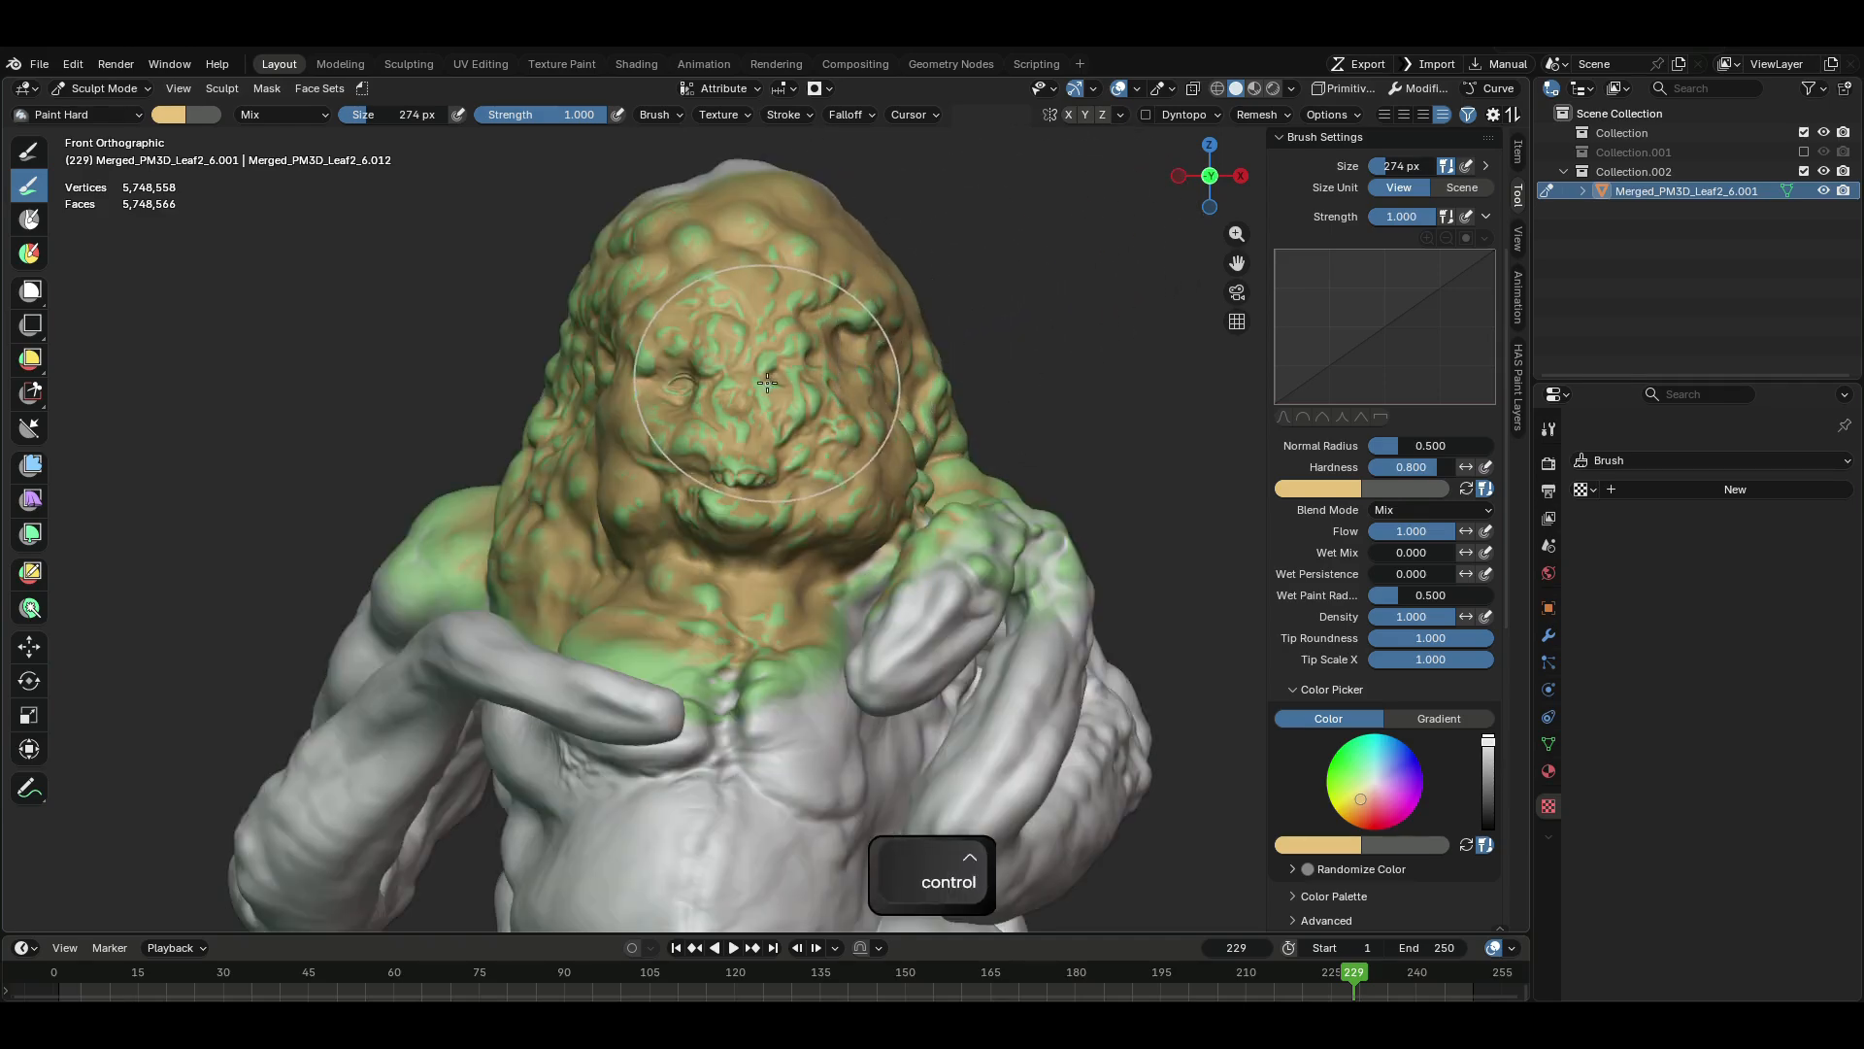
mouse_move(773, 389)
ctrl+middle_down()
mouse_move(797, 282)
mouse_move(749, 397)
ctrl+middle_up()
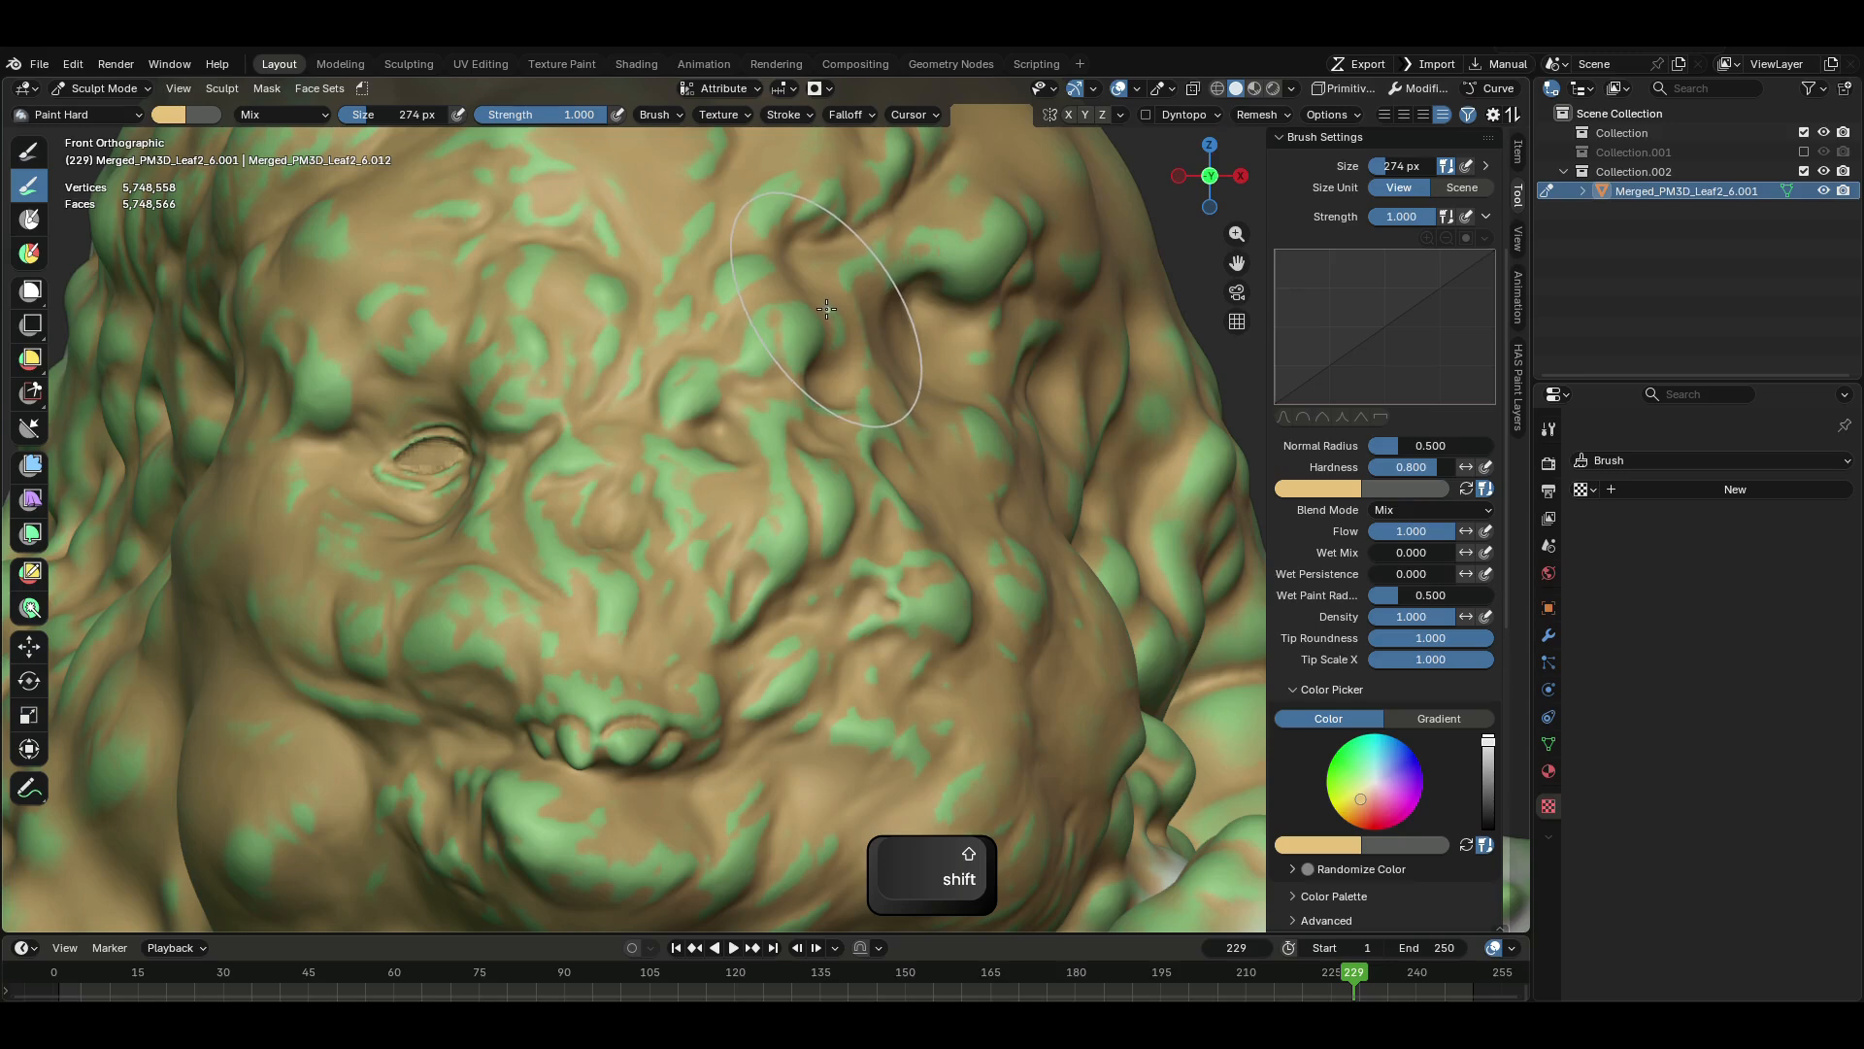
ctrl+middle_drag(706, 480, 657, 666)
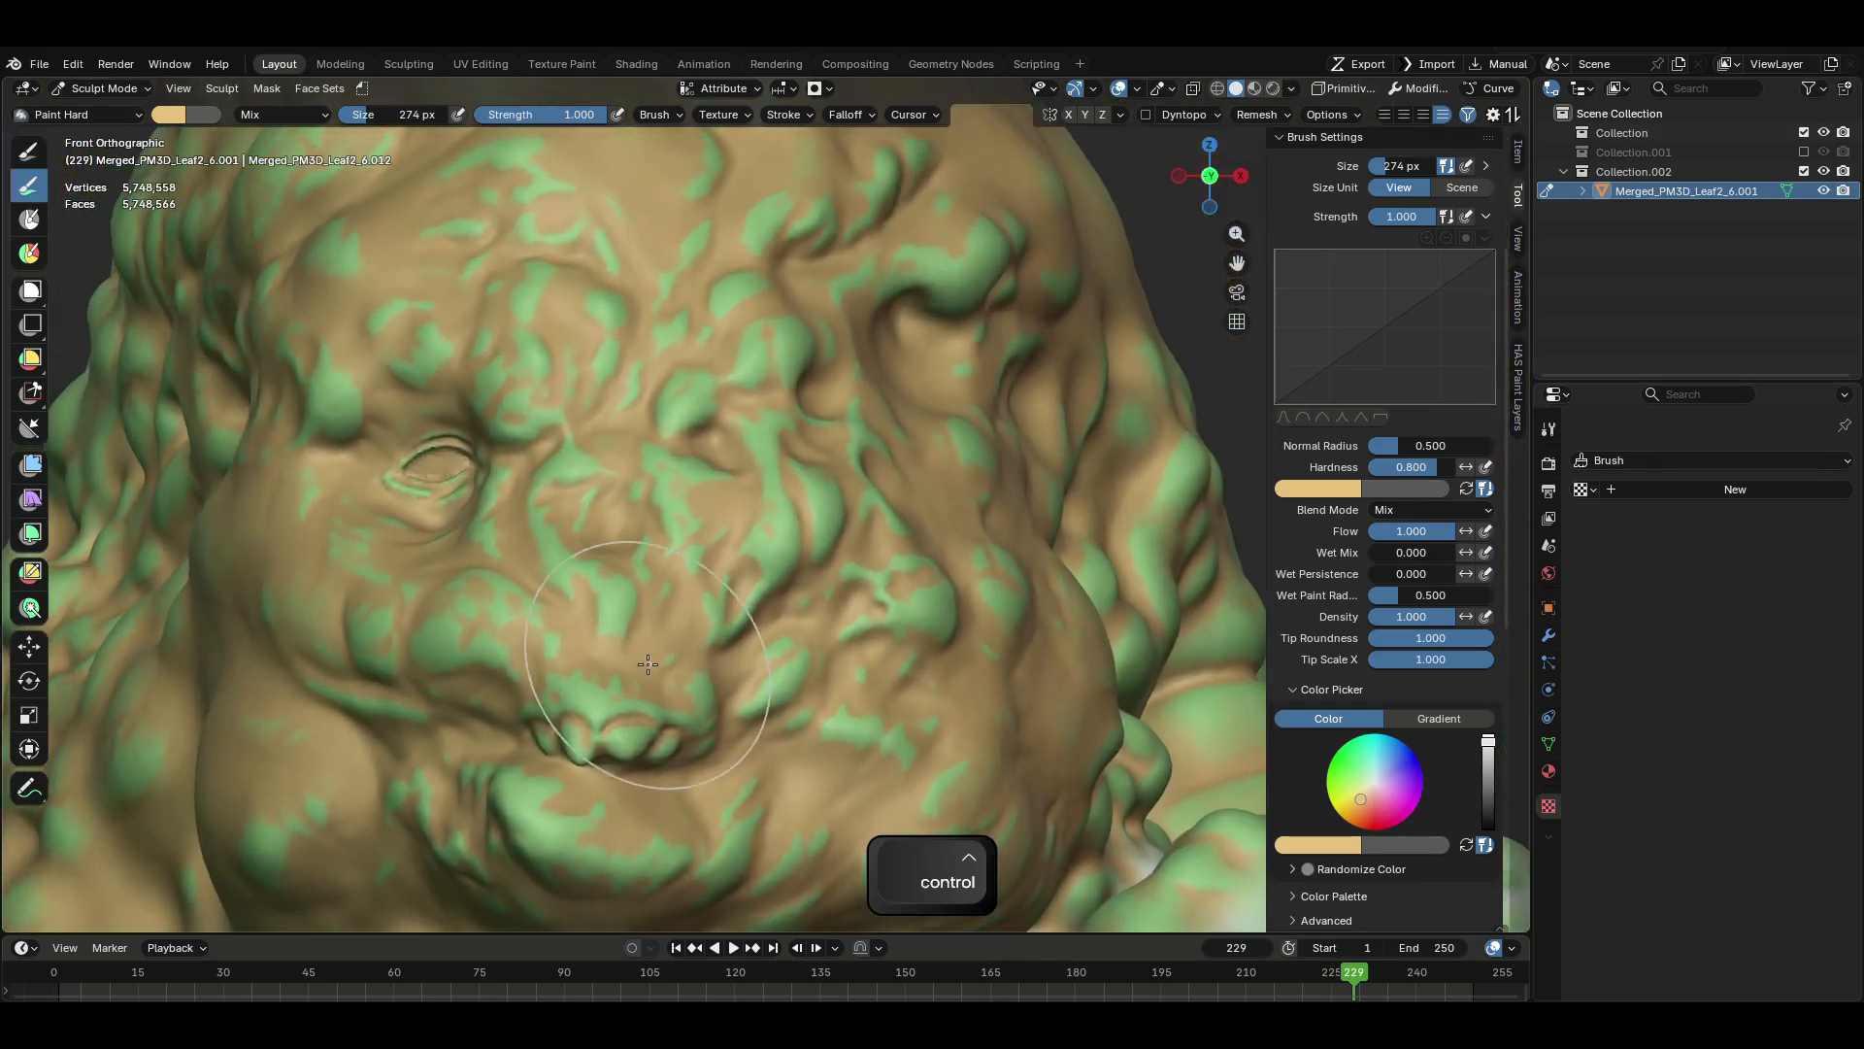
mouse_move(714, 568)
shift+middle_down()
mouse_move(825, 503)
mouse_move(791, 524)
mouse_move(732, 513)
mouse_move(991, 551)
mouse_move(996, 583)
shift+middle_up()
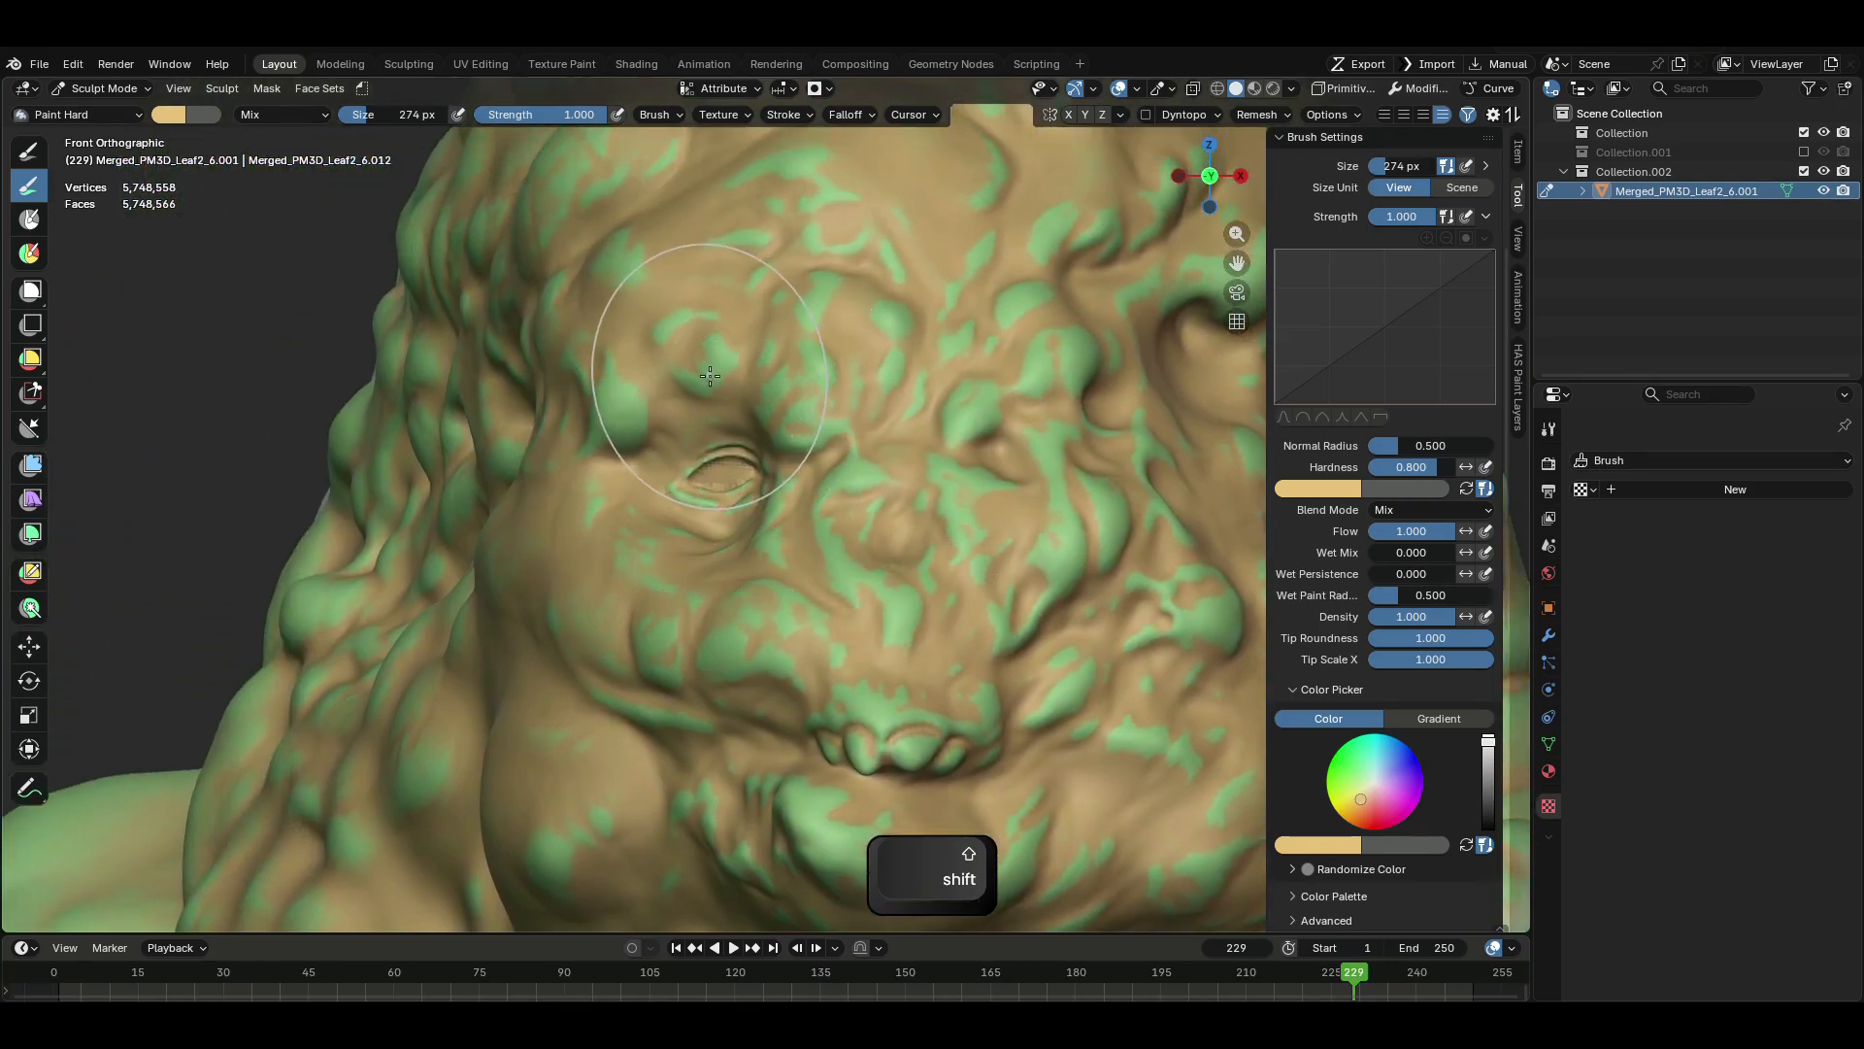
- Generate a new mask from cavity on the creature and increase its contrast repeatedly
click(268, 88)
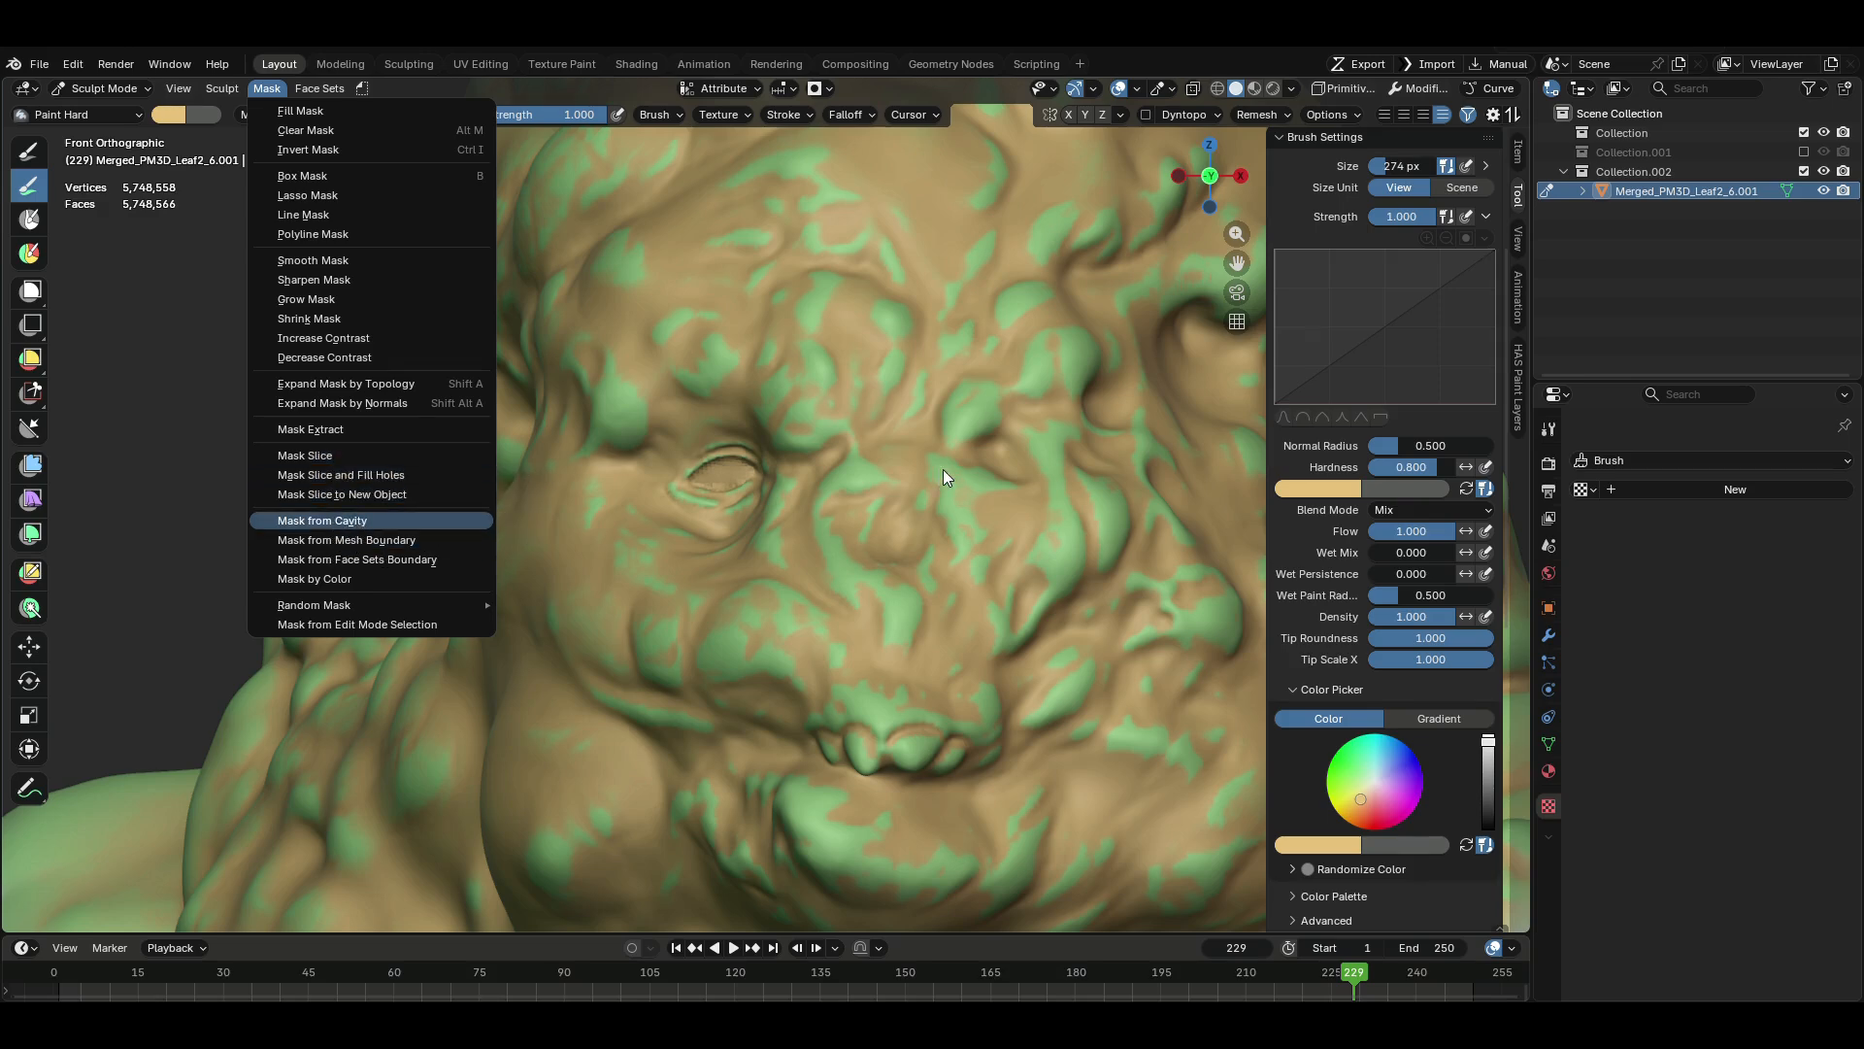
key(Return)
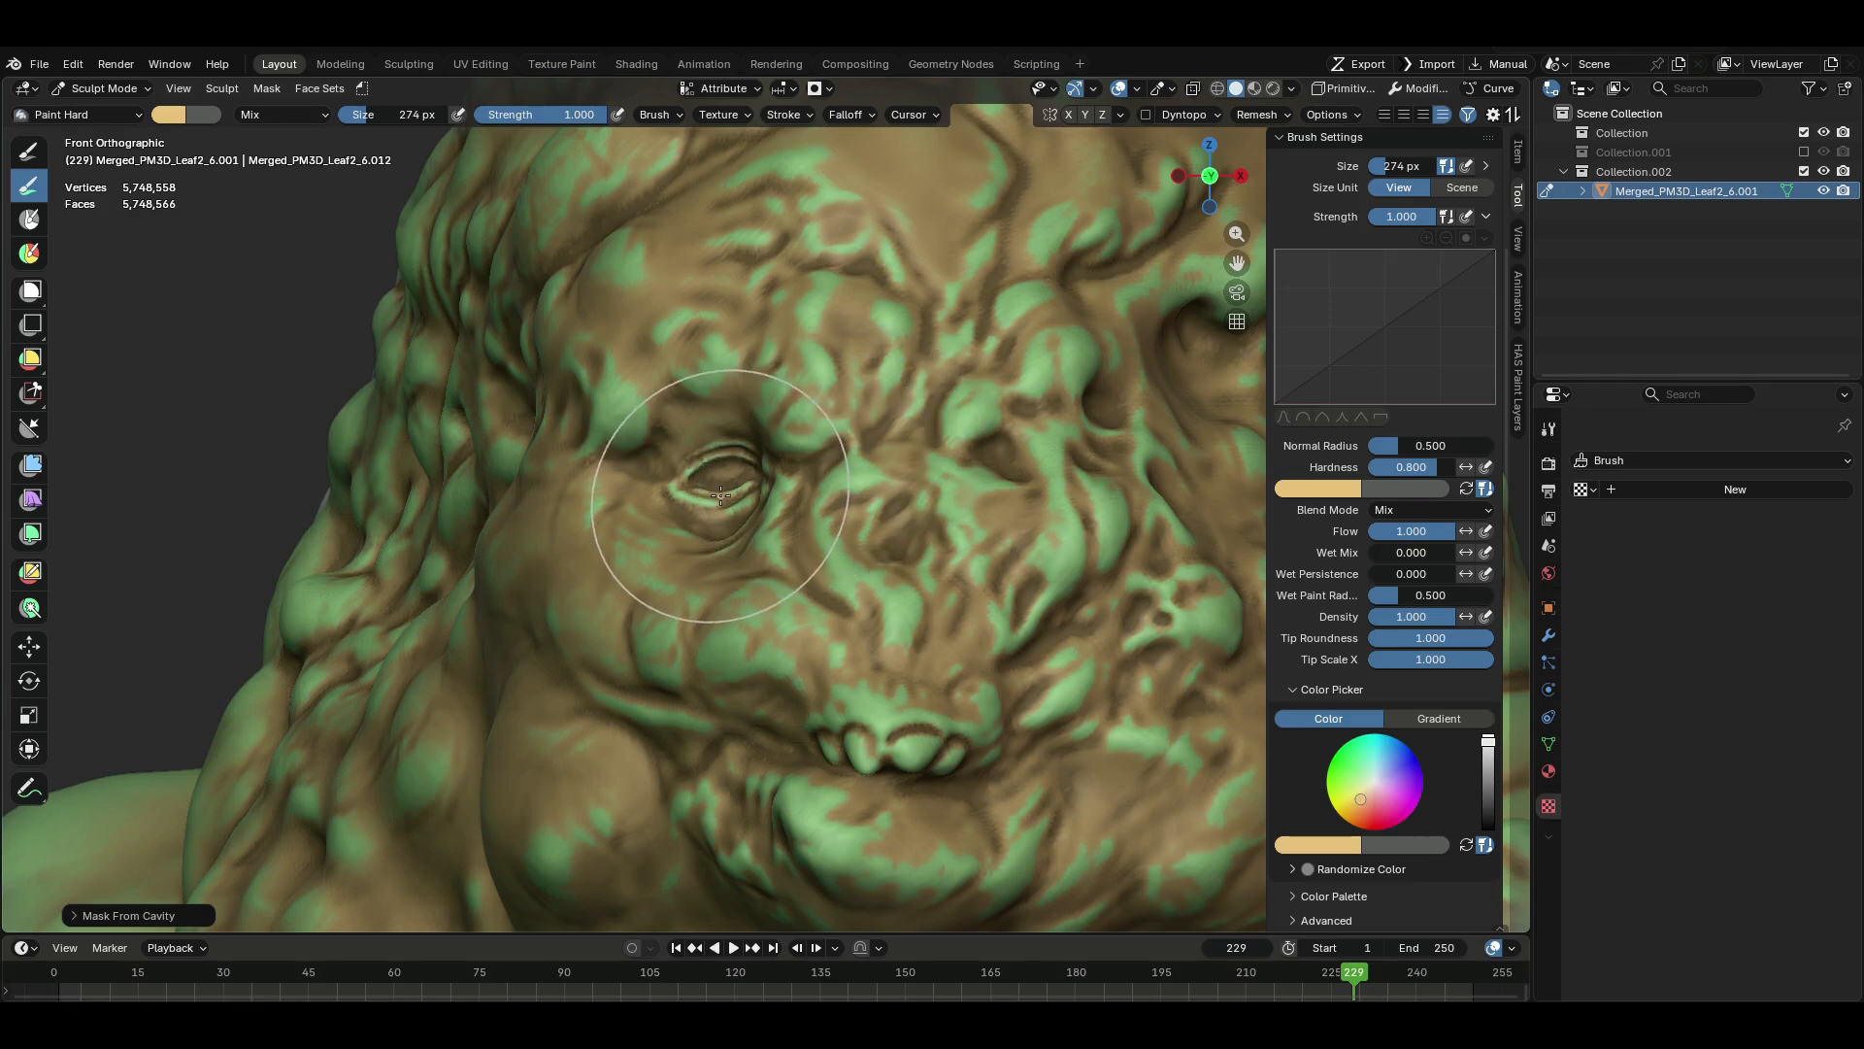
scroll(721, 496, up, 5)
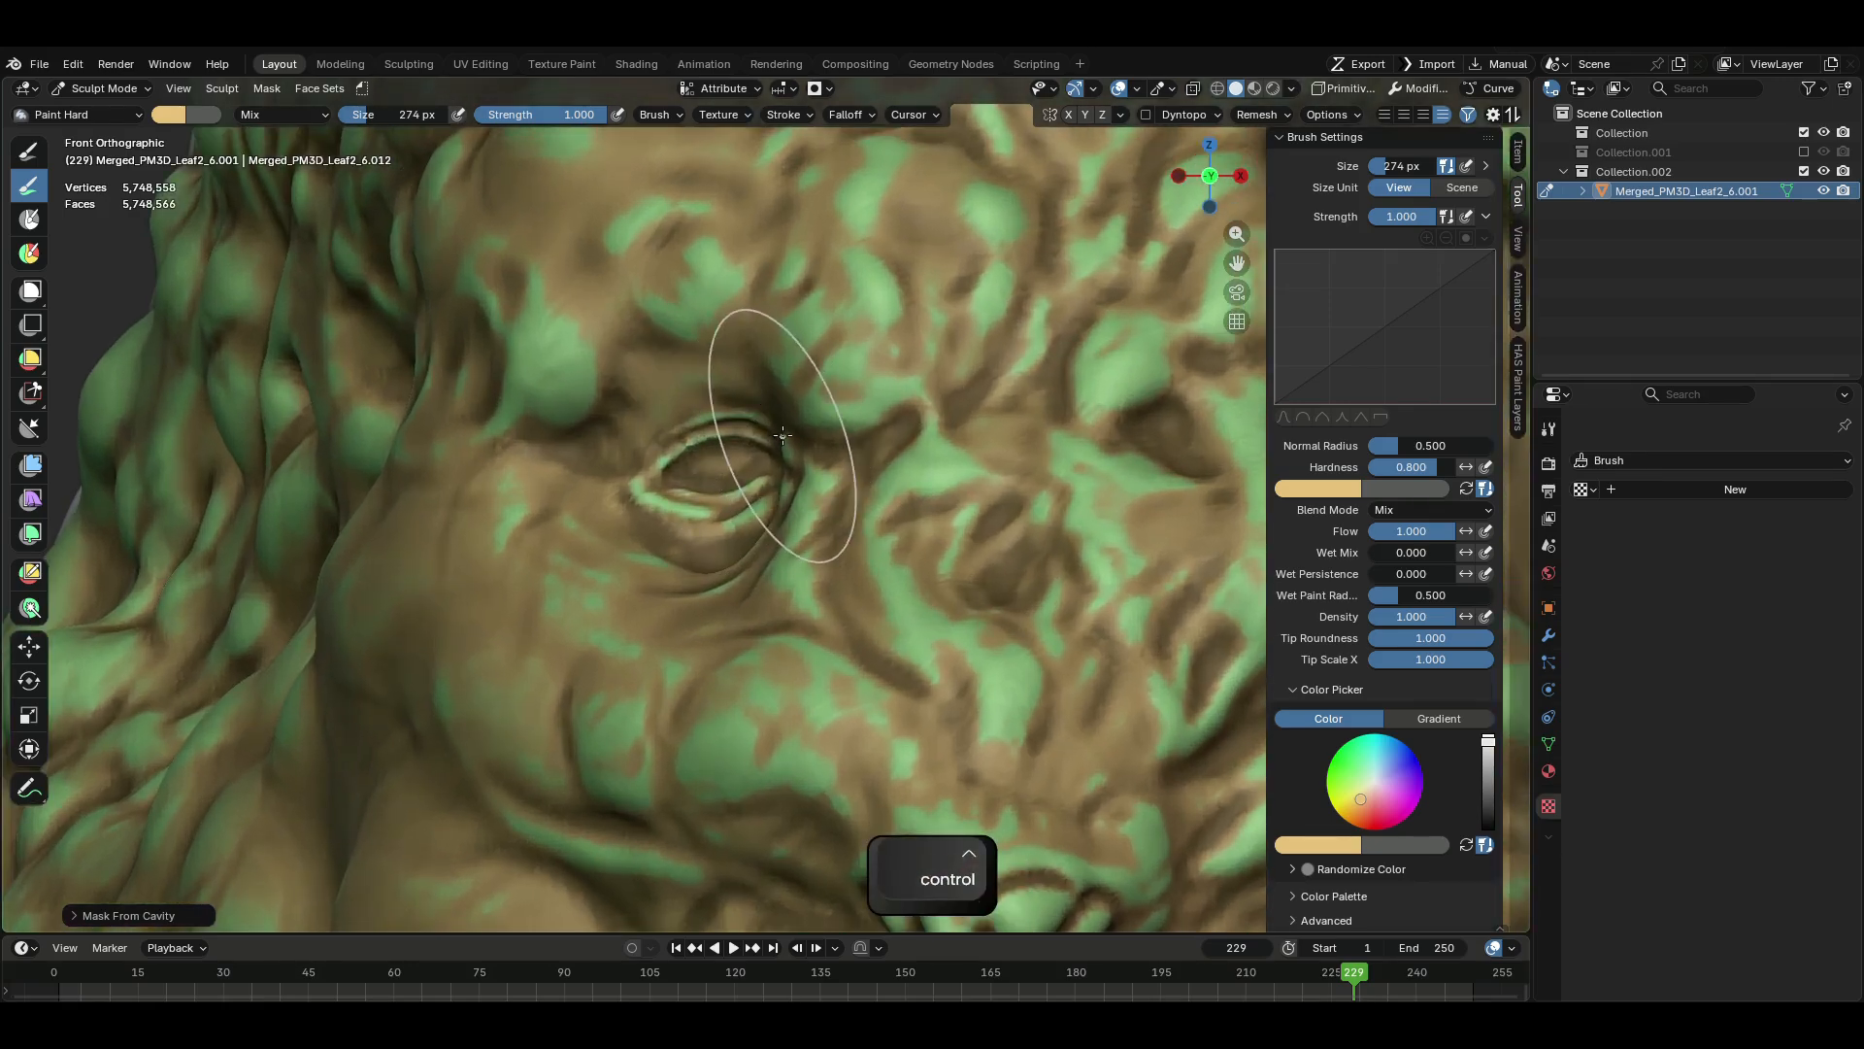
key(a)
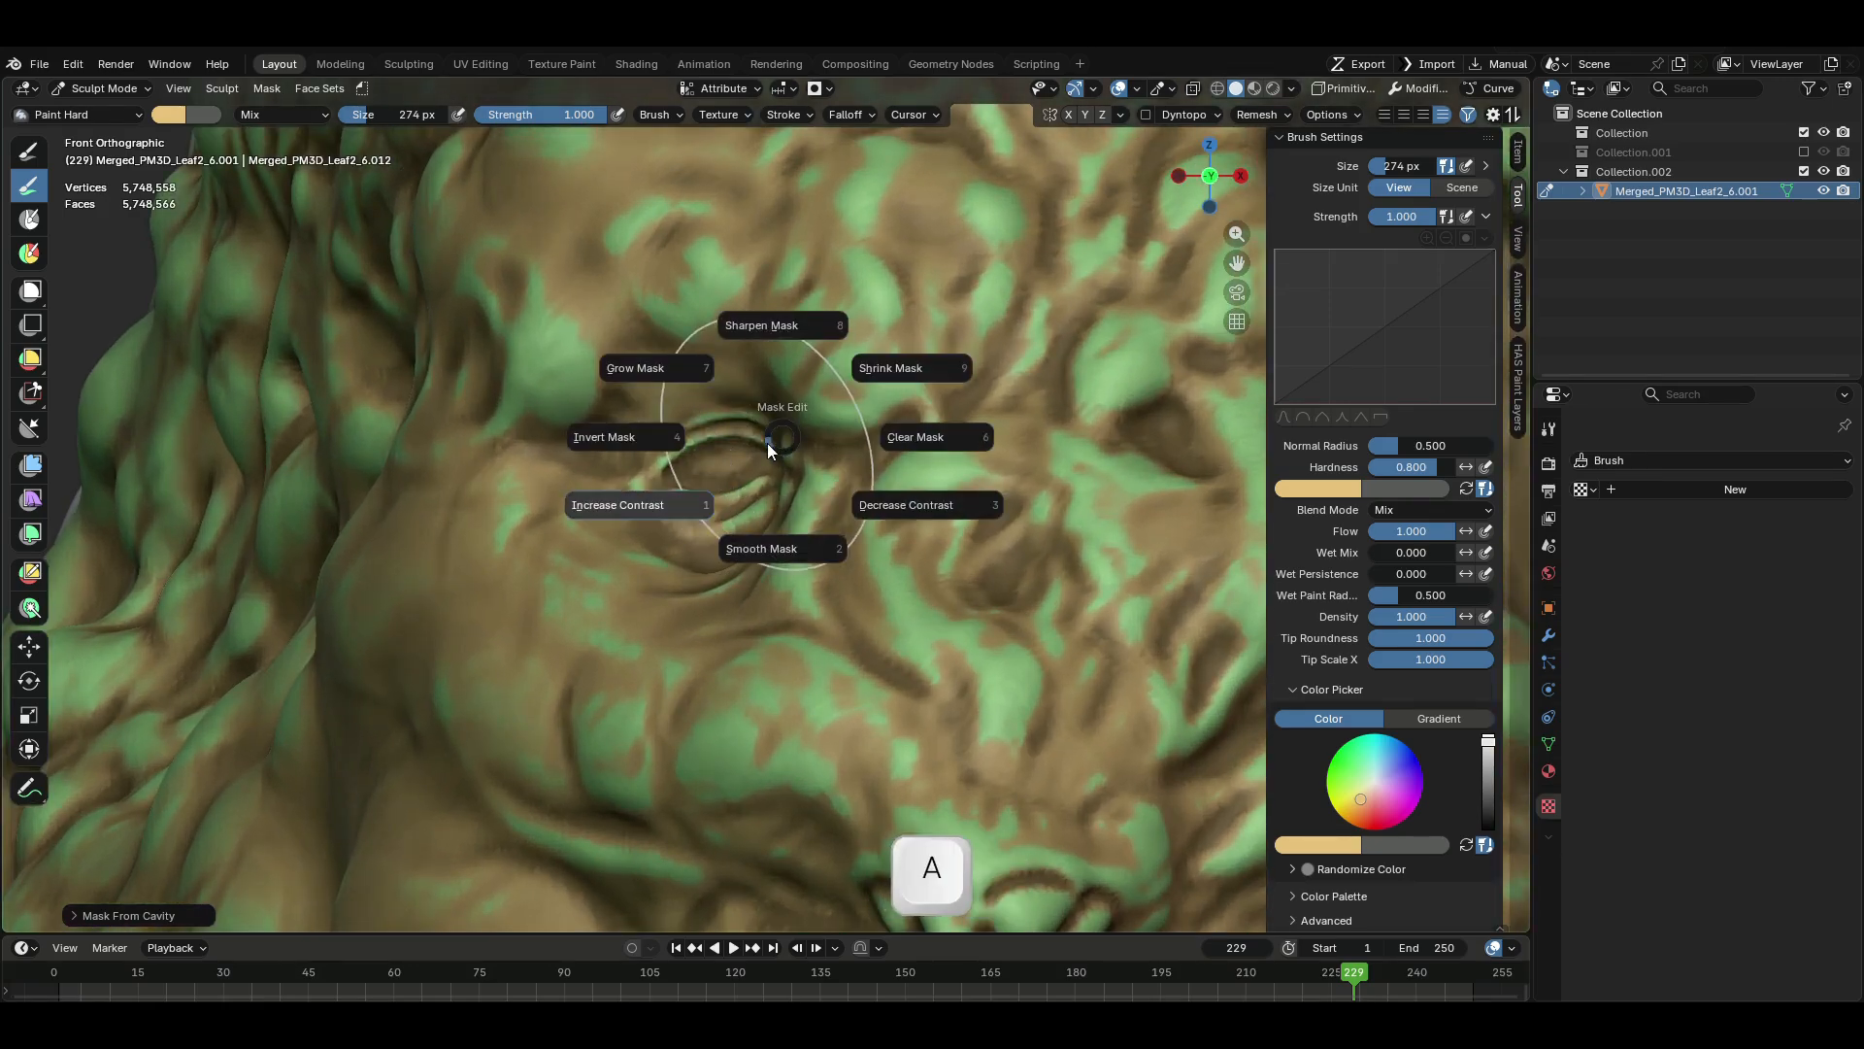
click(685, 513)
key(a)
click(634, 546)
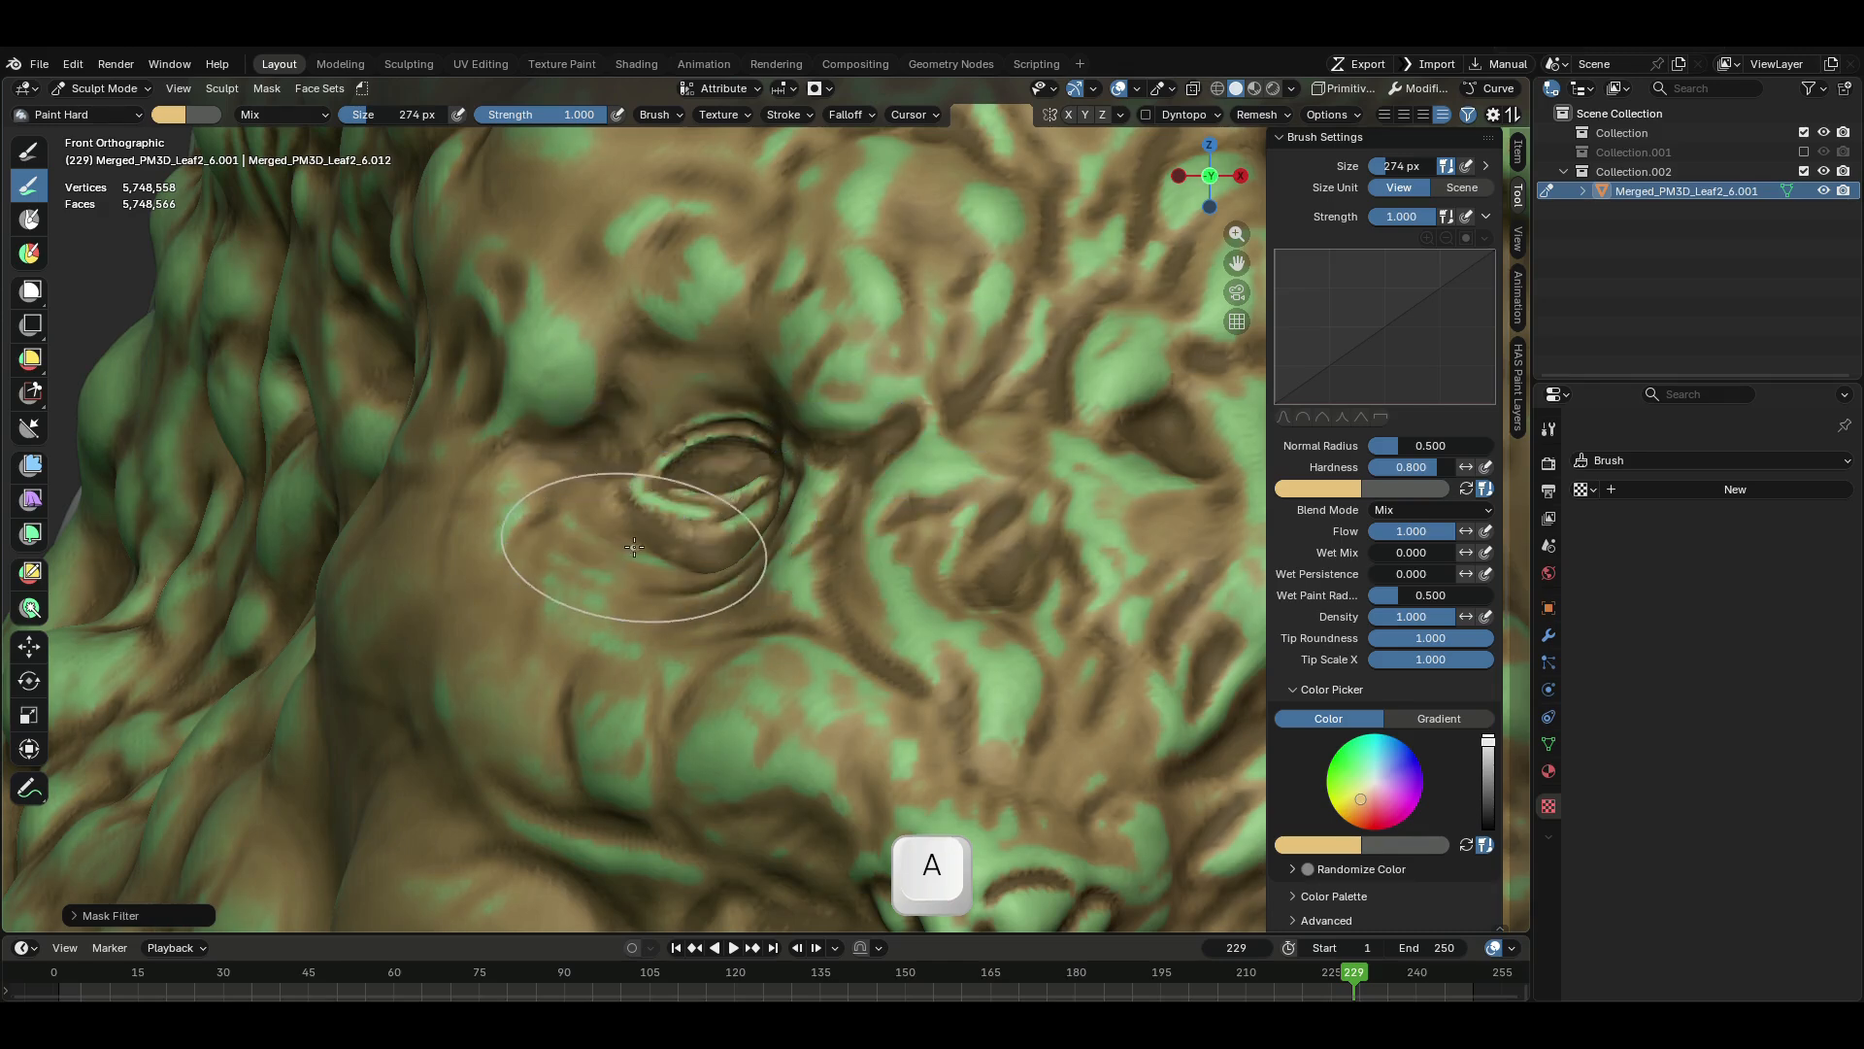
key(shift+r)
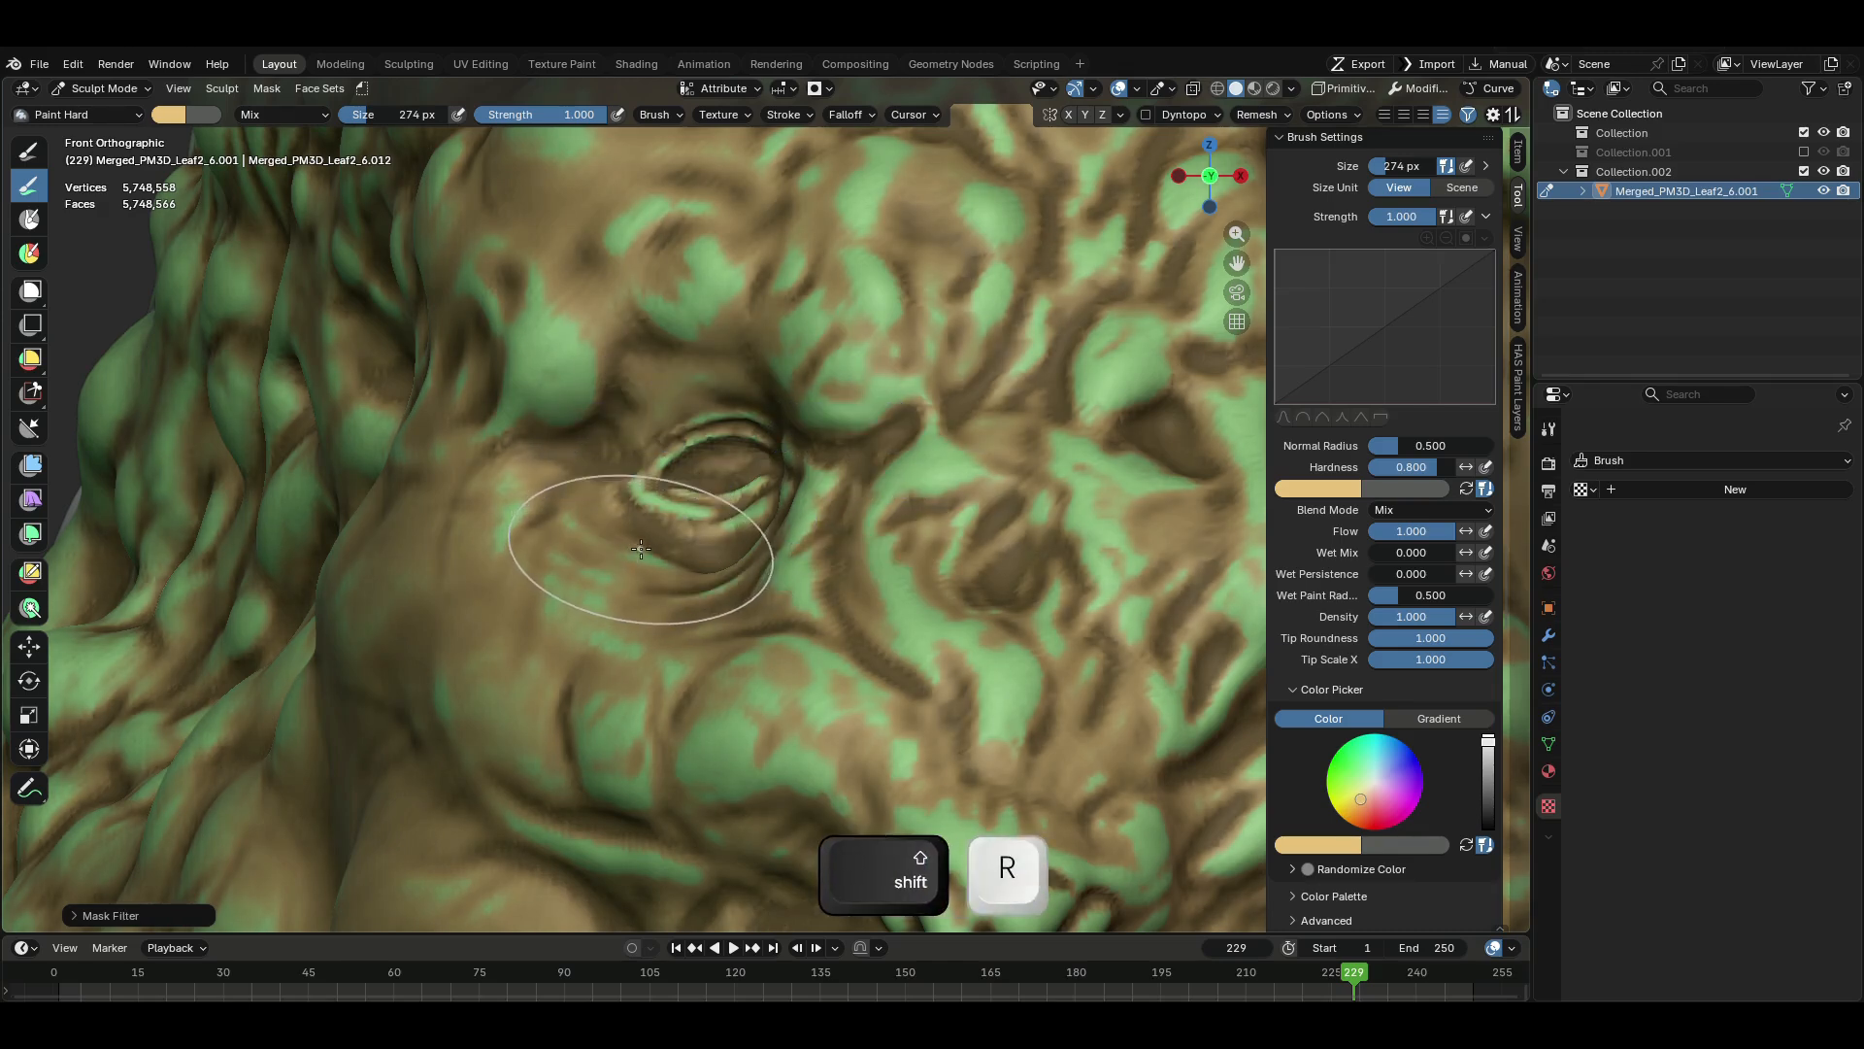
- Change the Paint Hard brush colour to pink
right_click(743, 427)
right_click(755, 410)
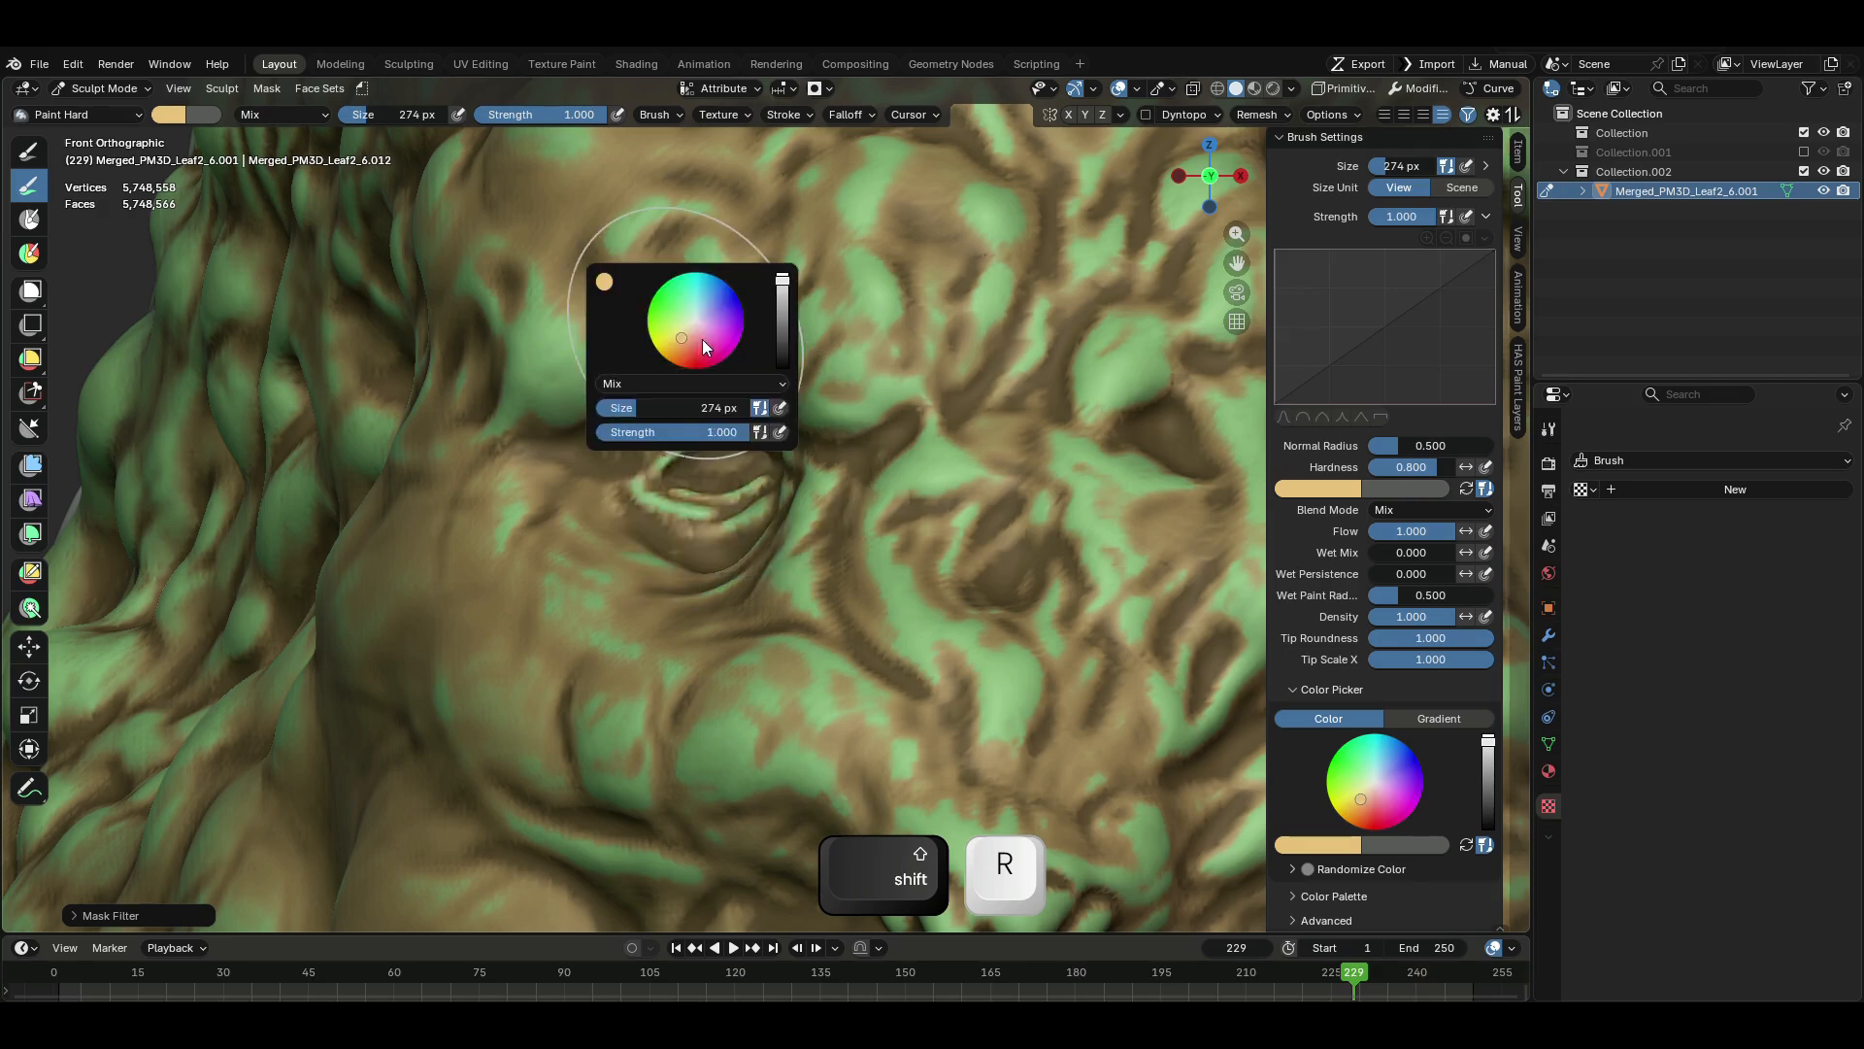
drag(701, 340, 699, 338)
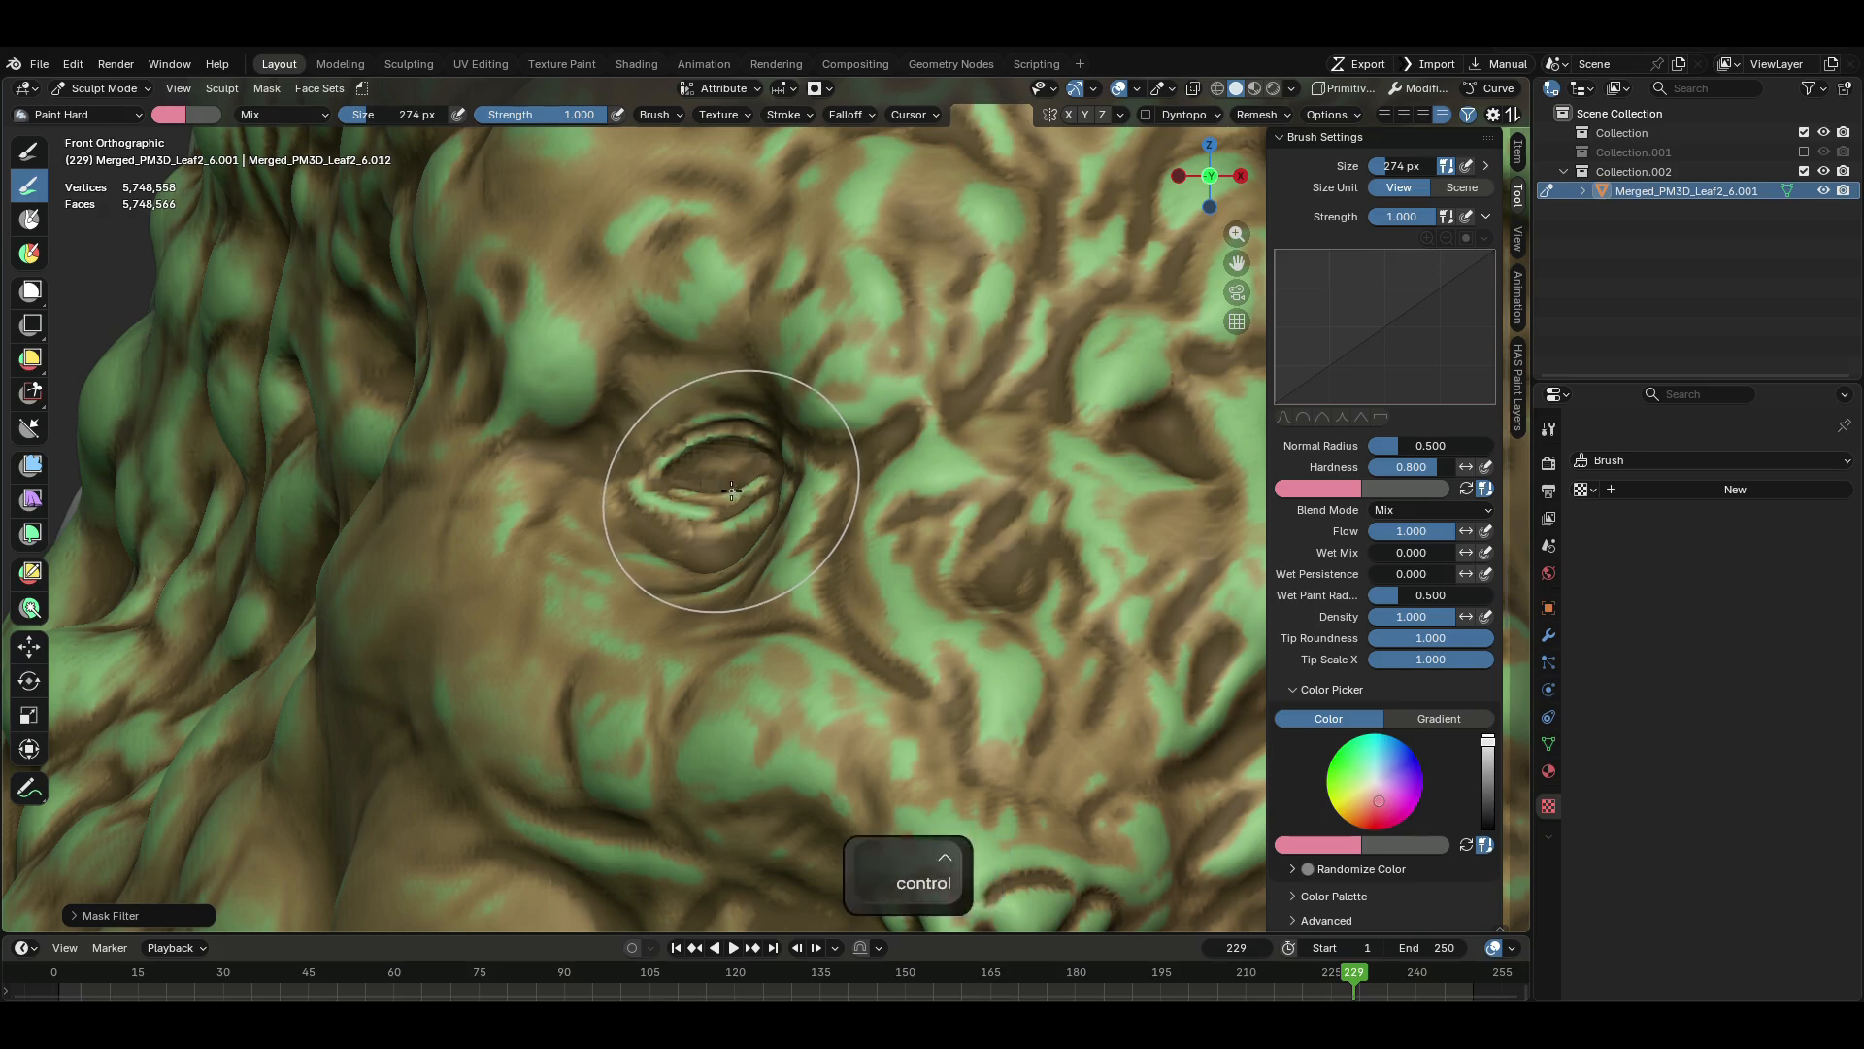
- Try painting pink around the eye through the cavity mask, clear the mask, and undo both
key(ctrl+x)
mouse_move(728, 497)
mouse_down()
mouse_move(640, 485)
mouse_move(680, 388)
mouse_move(741, 466)
mouse_move(746, 510)
mouse_up()
key(ctrl+z)
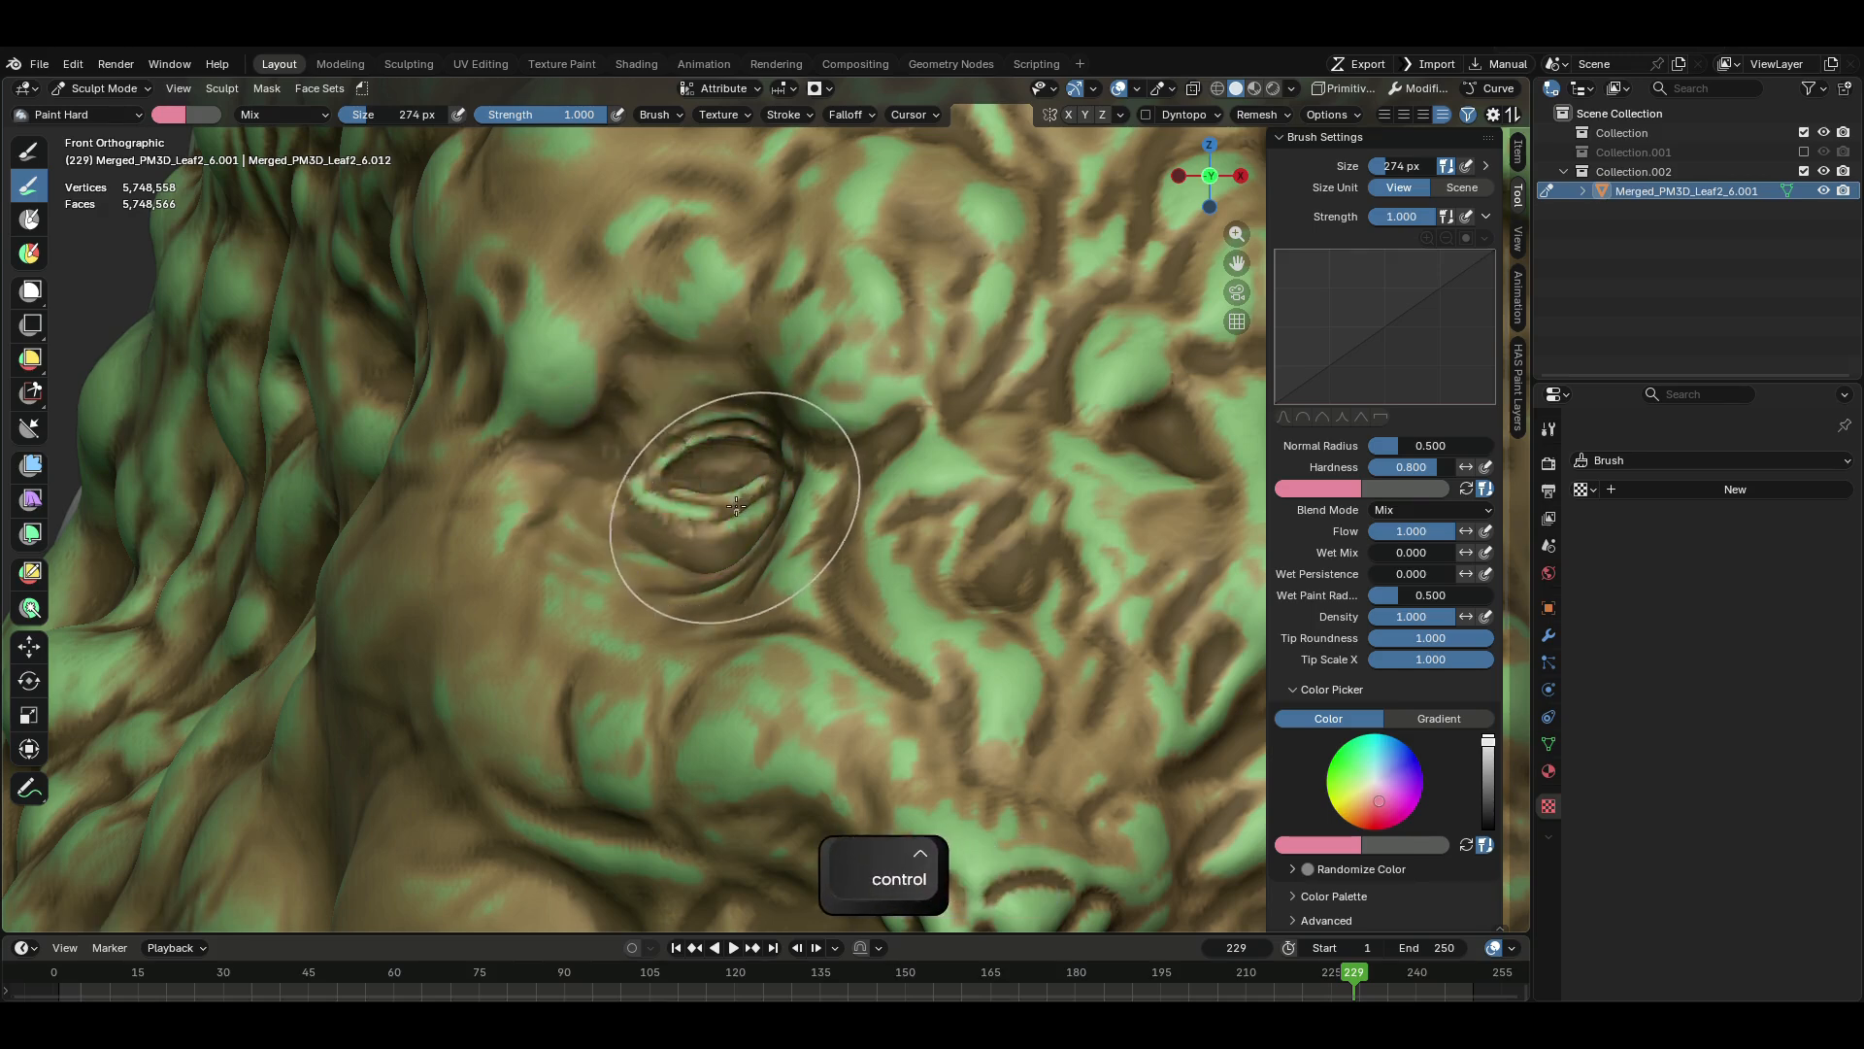
key(a)
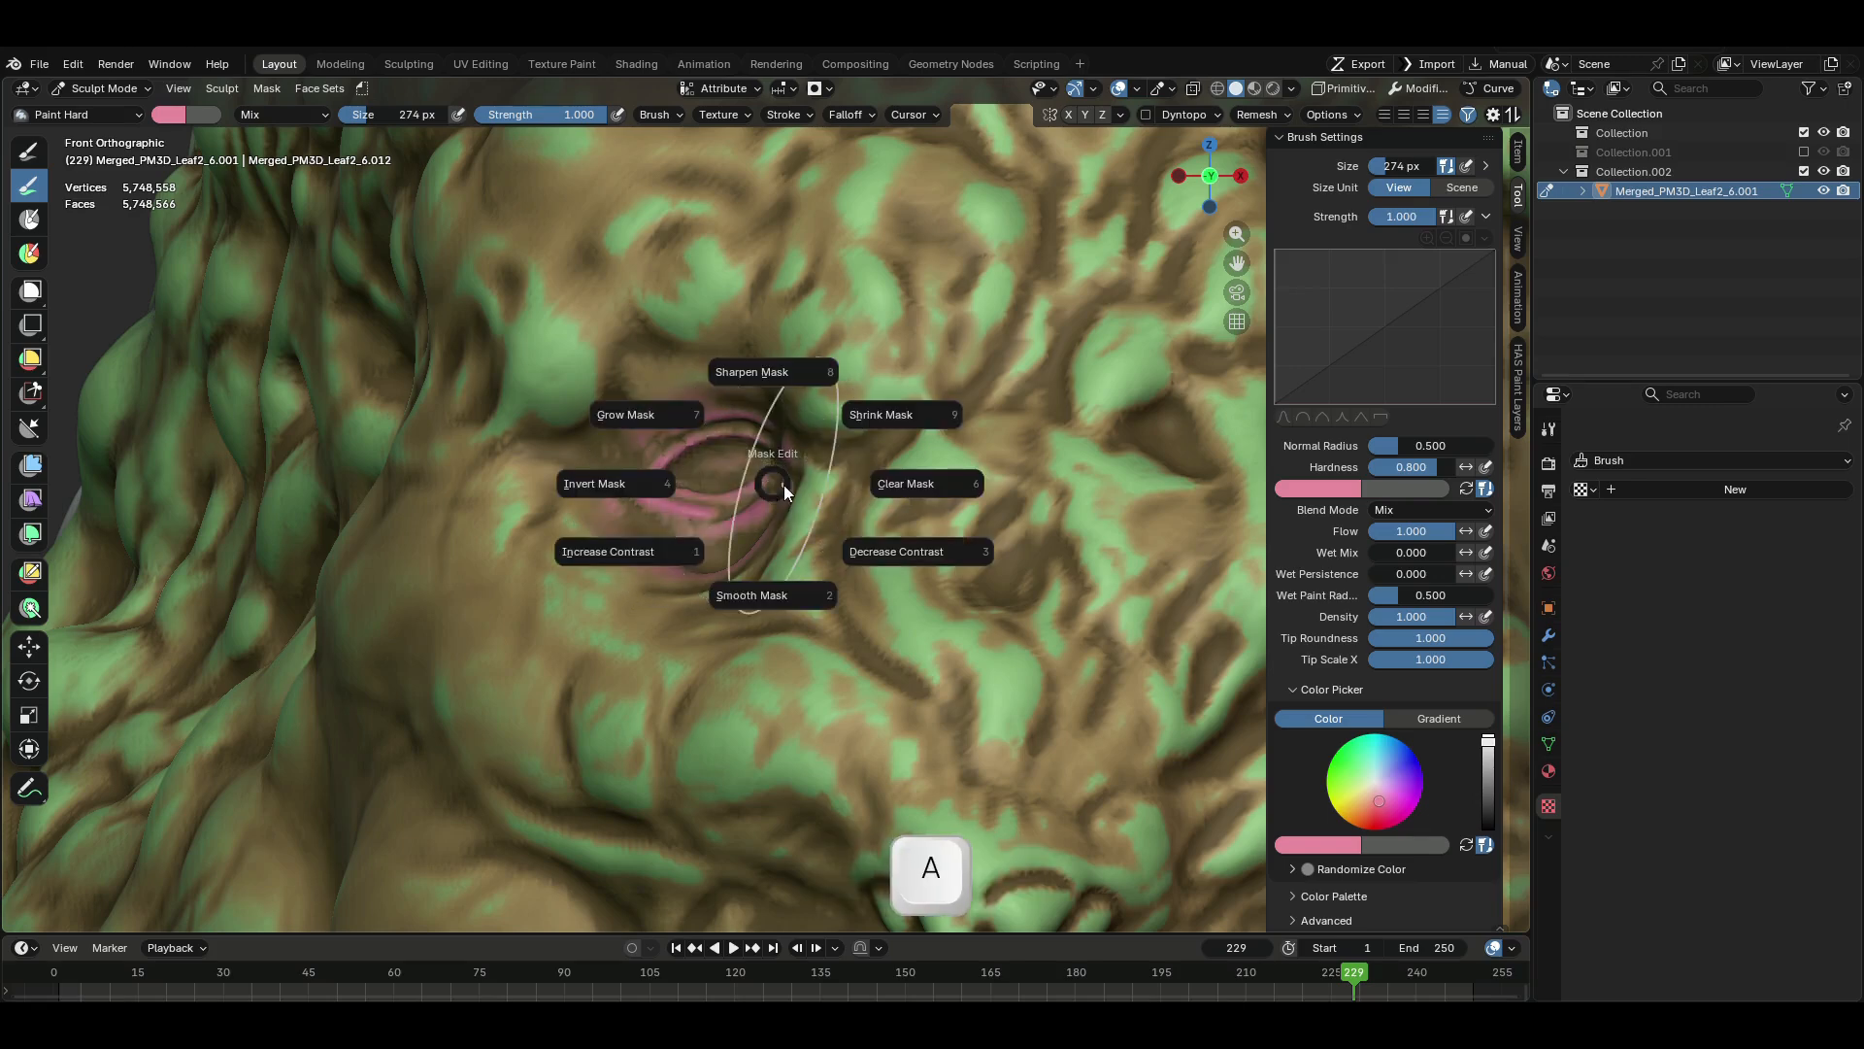
click(918, 483)
mouse_move(953, 454)
ctrl+middle_down()
mouse_move(814, 745)
mouse_move(780, 501)
mouse_move(781, 534)
mouse_move(844, 342)
ctrl+middle_up()
shift+middle_drag(732, 524, 796, 400)
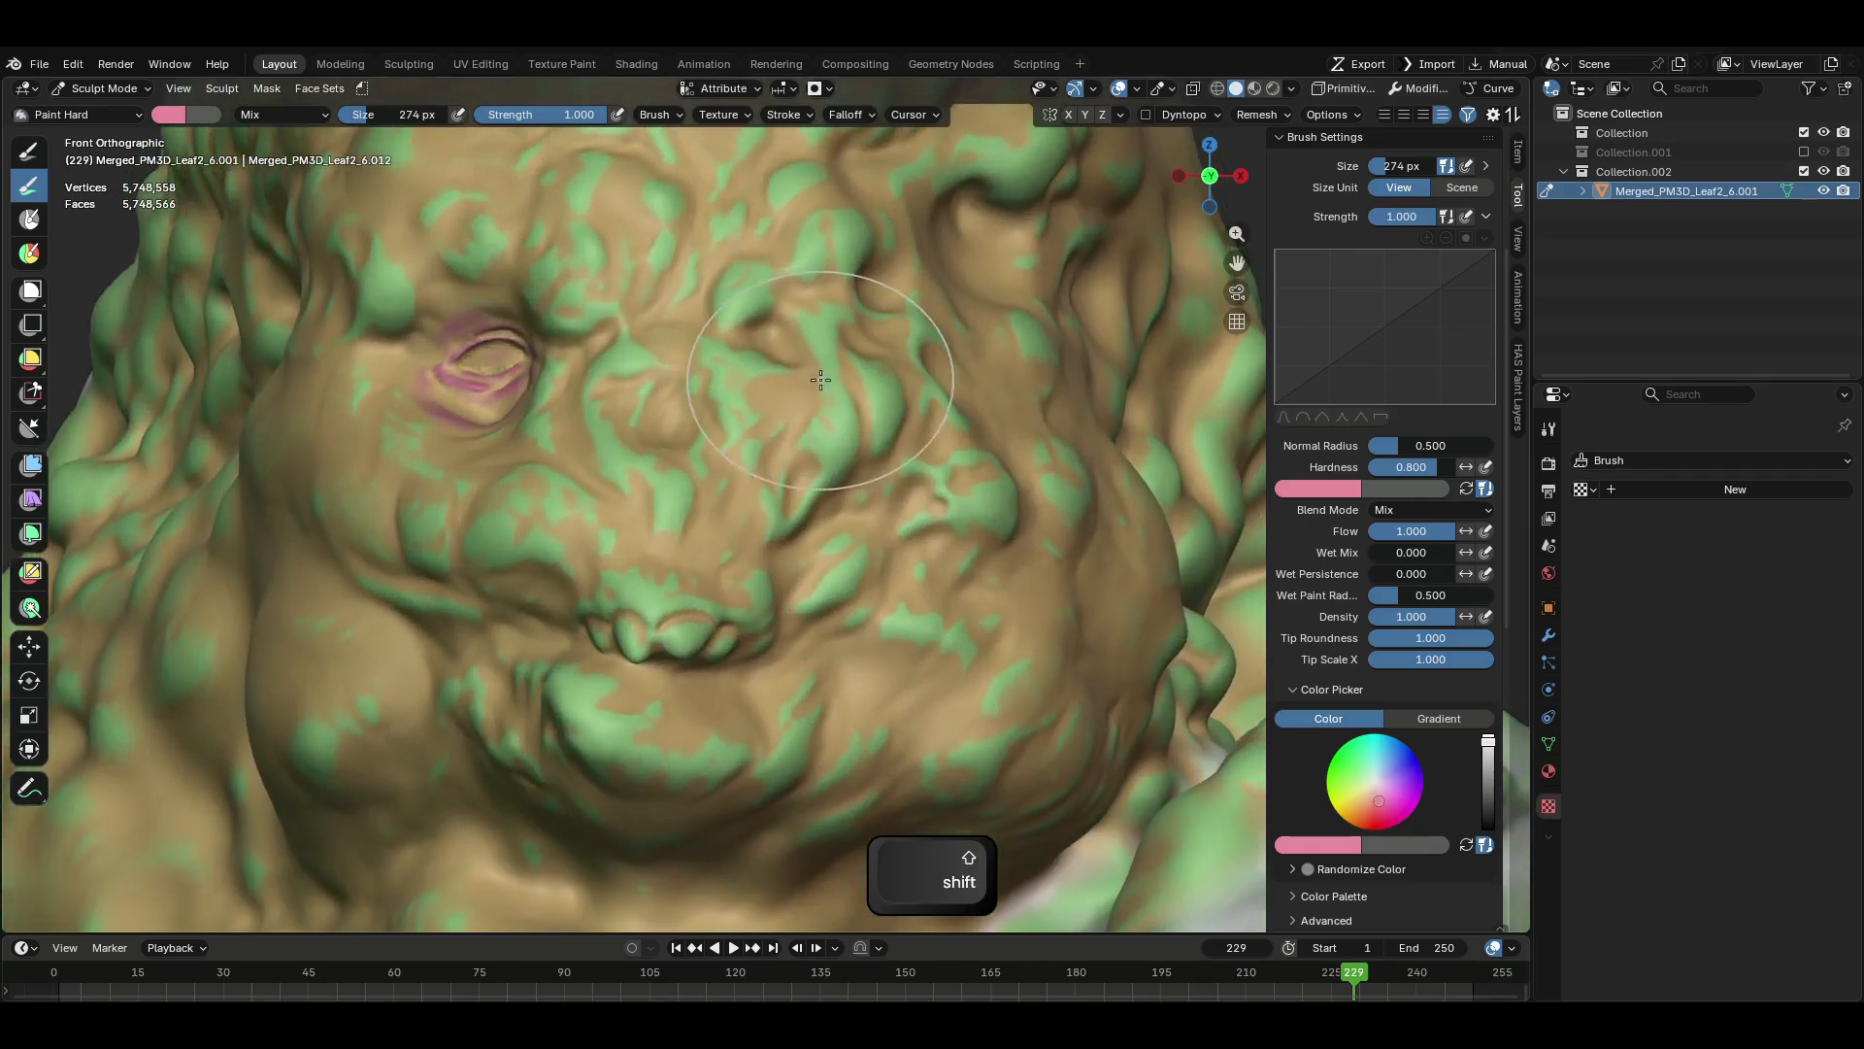
ctrl+middle_drag(429, 359, 464, 258)
key(ctrl+z)
- Increase the mask contrast once more and paint the eyelids and surrounding skin pink, undoing surplus strokes
ctrl+middle_drag(556, 336, 491, 516)
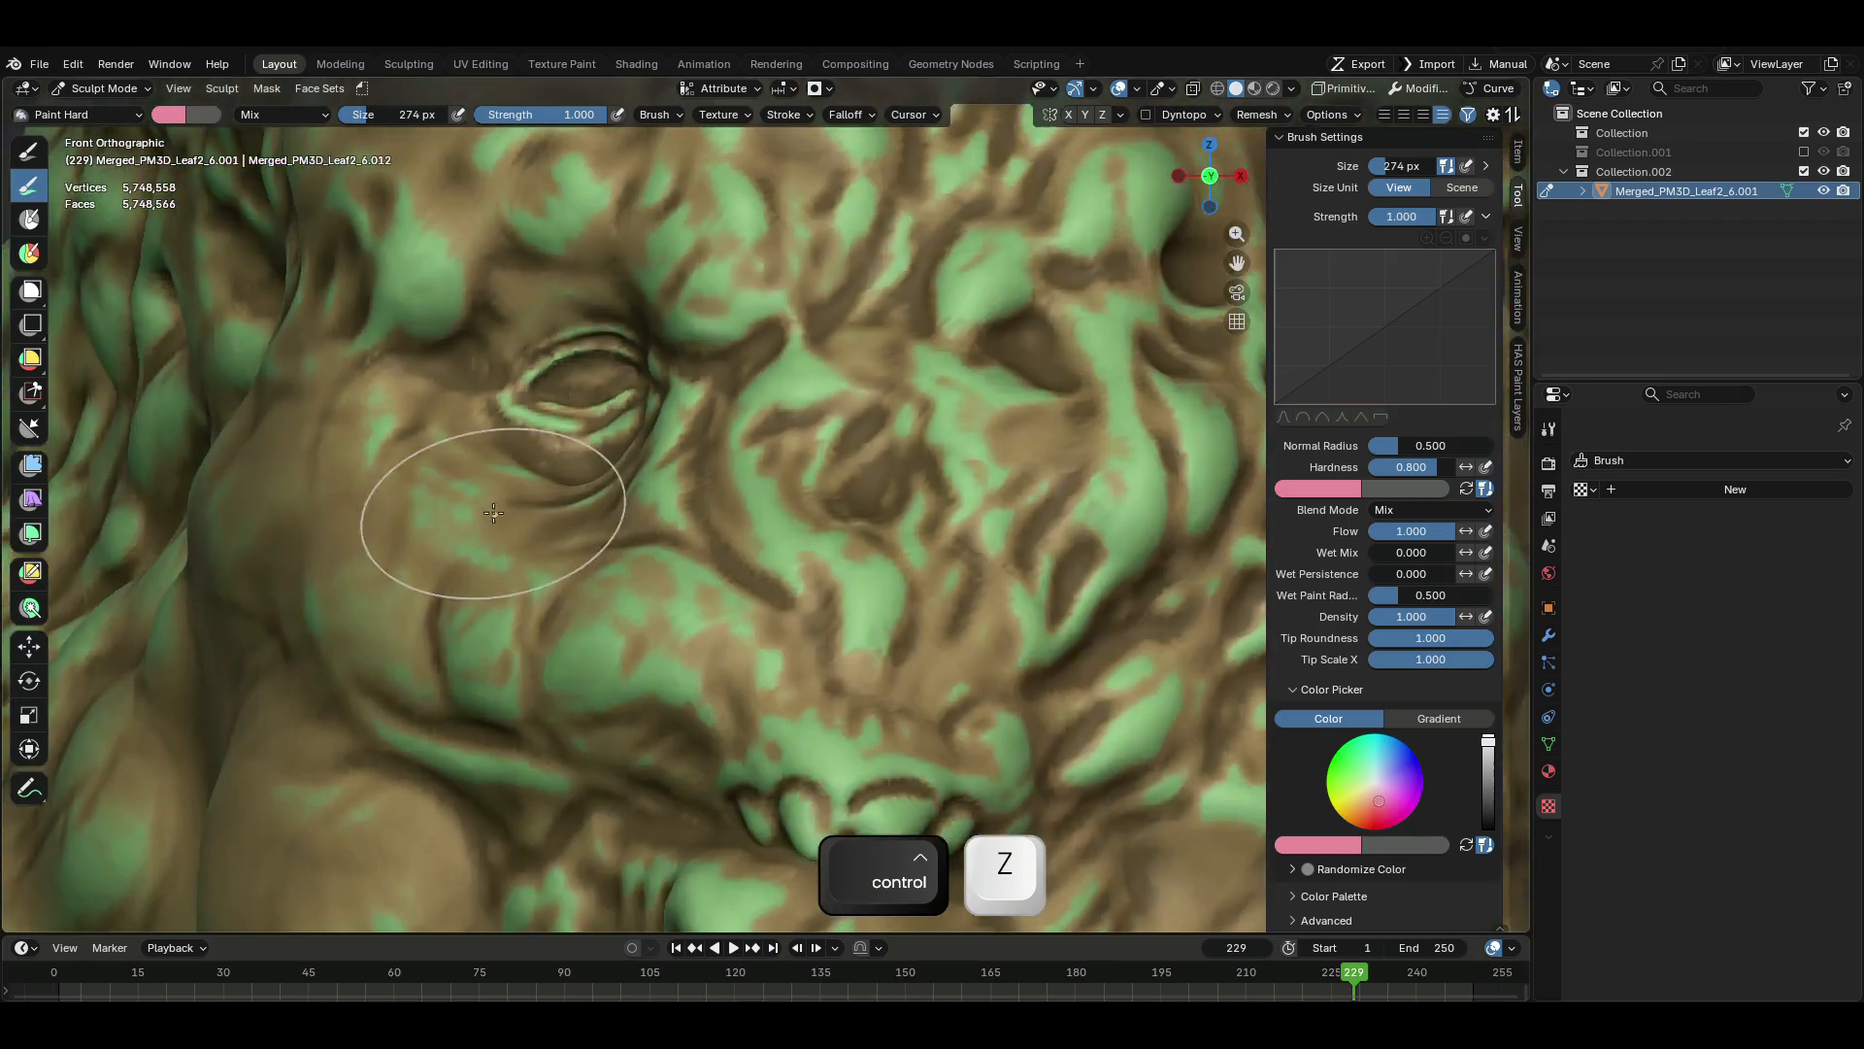
shift+middle_drag(515, 393, 679, 445)
key(a)
click(591, 505)
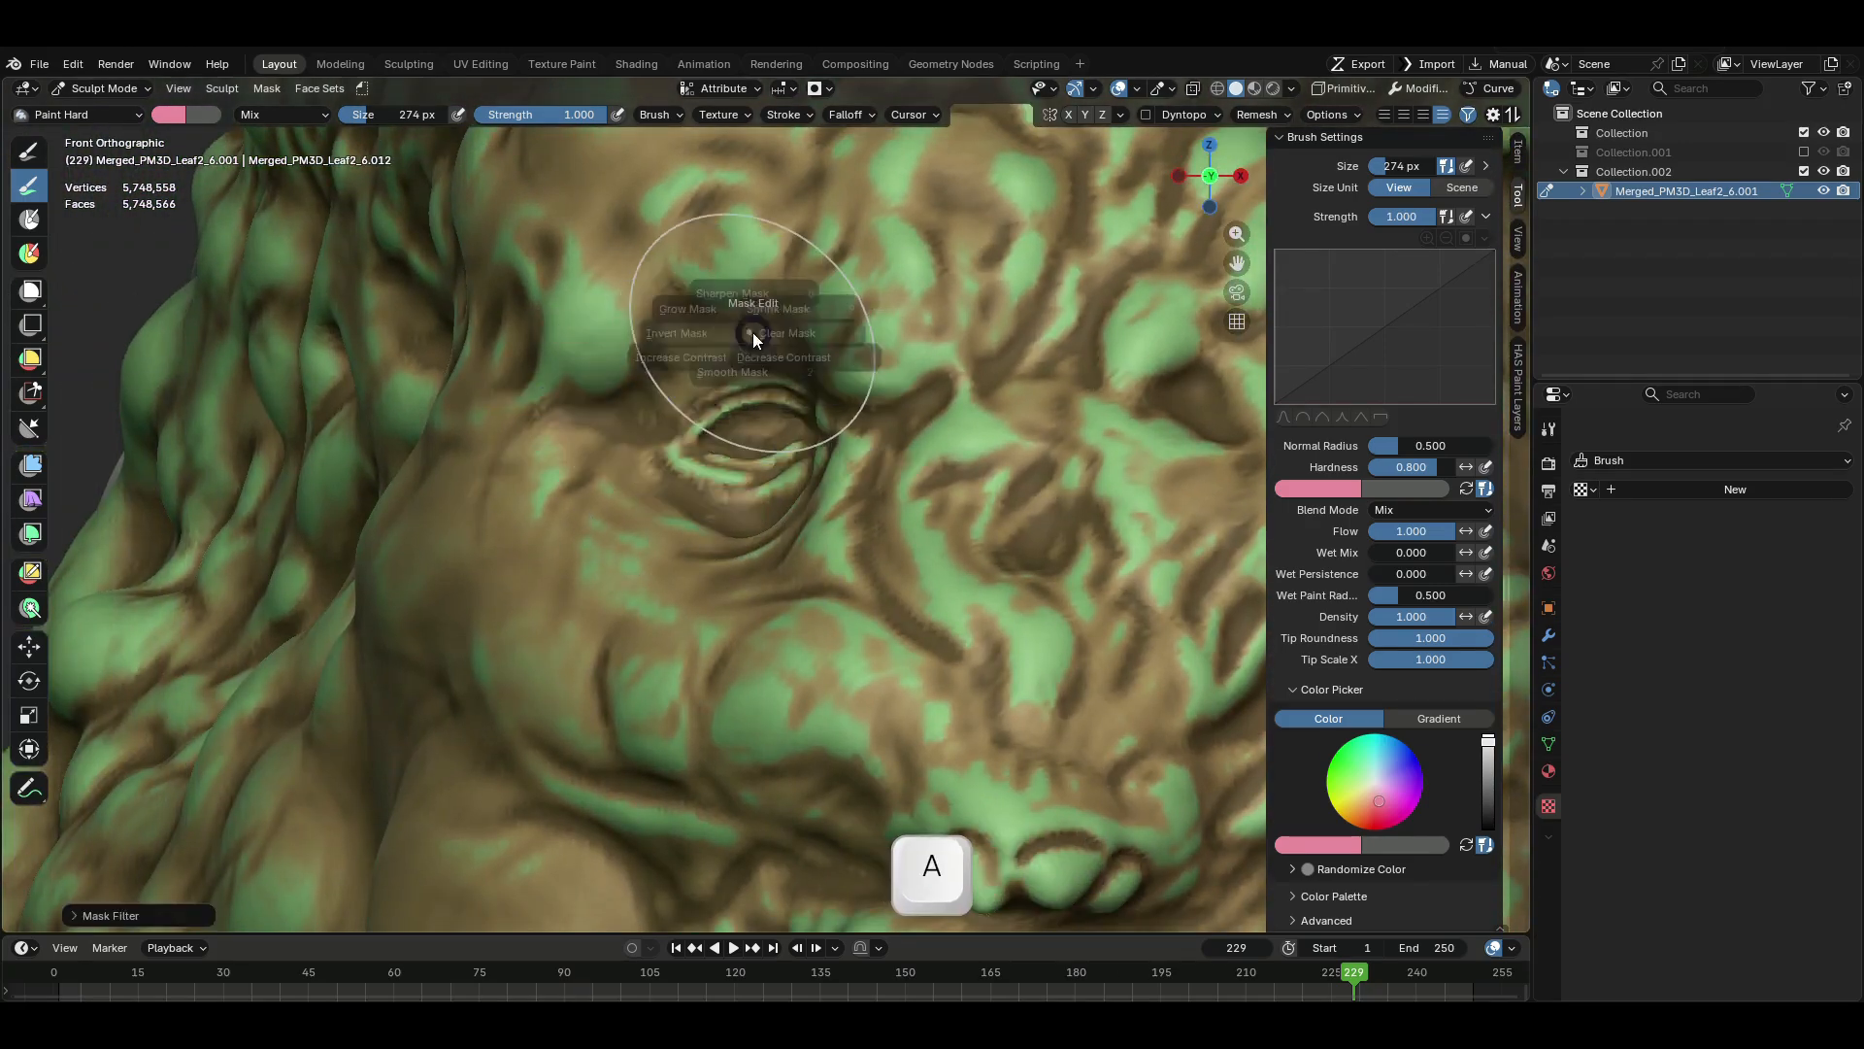
drag(755, 447, 742, 454)
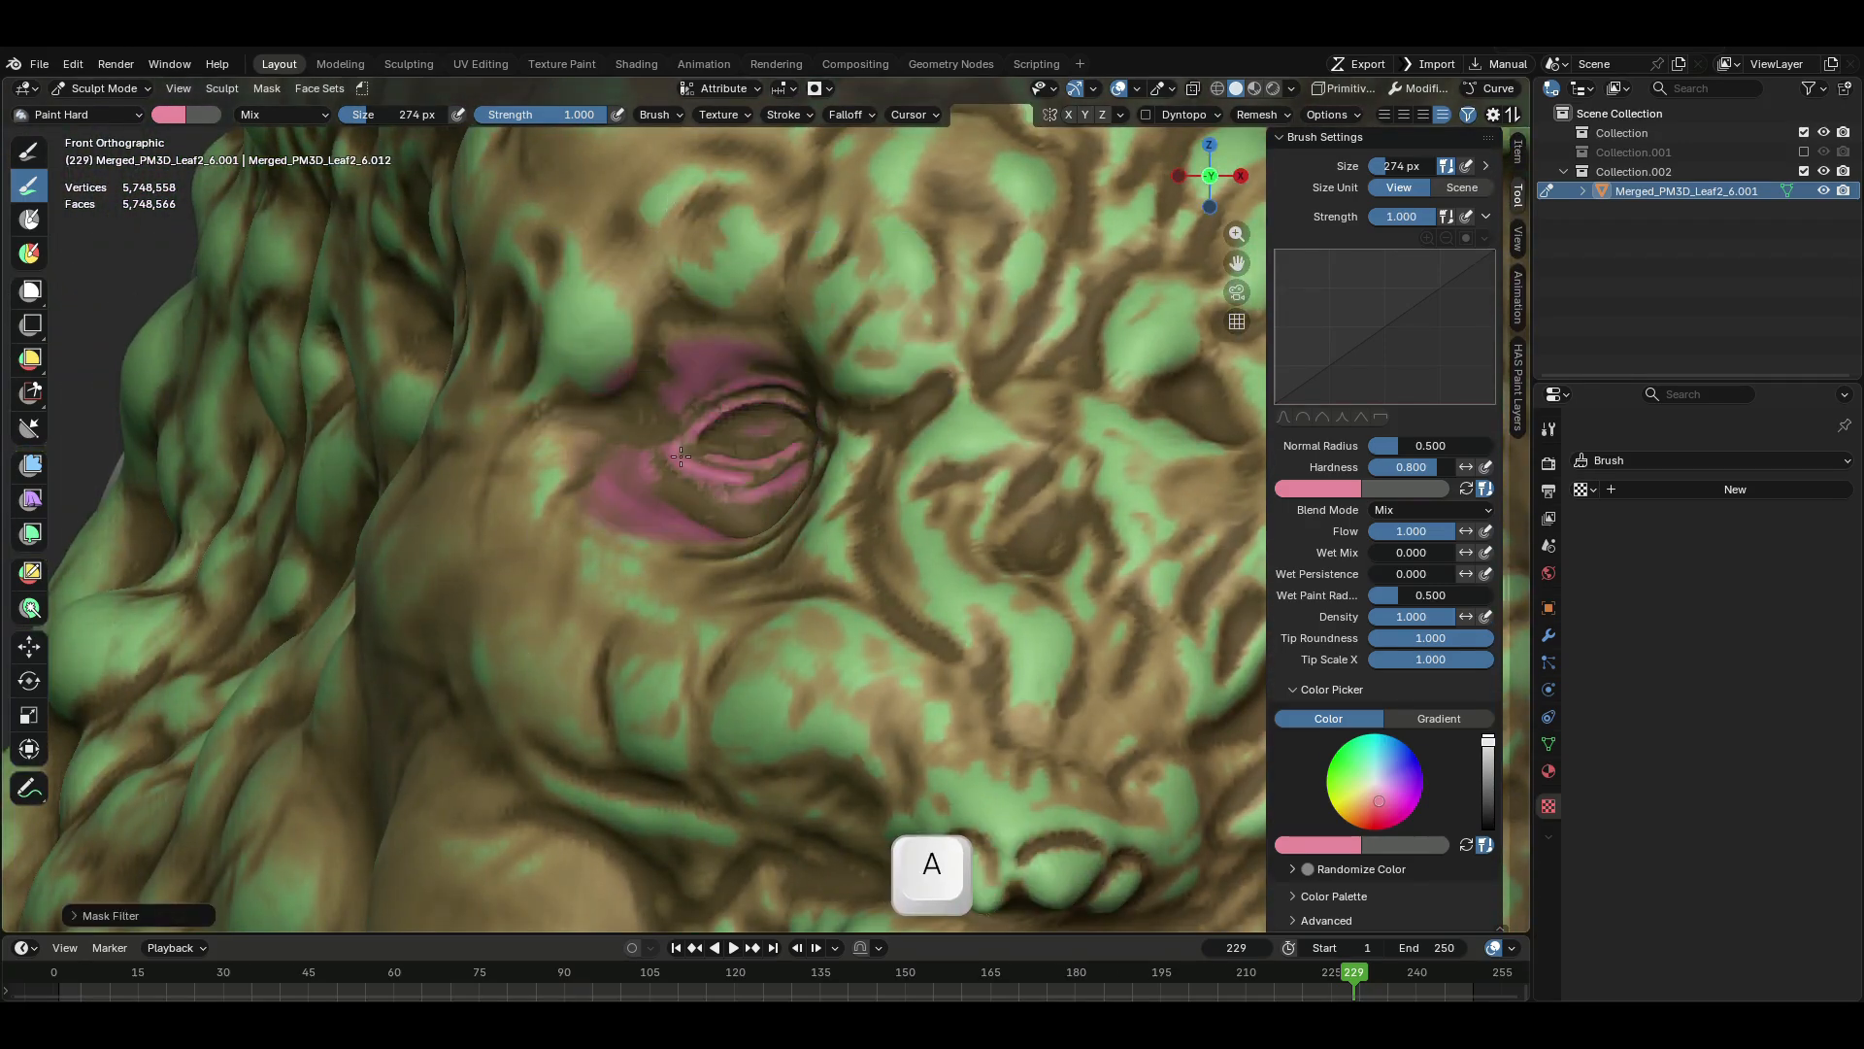
key(ctrl+z)
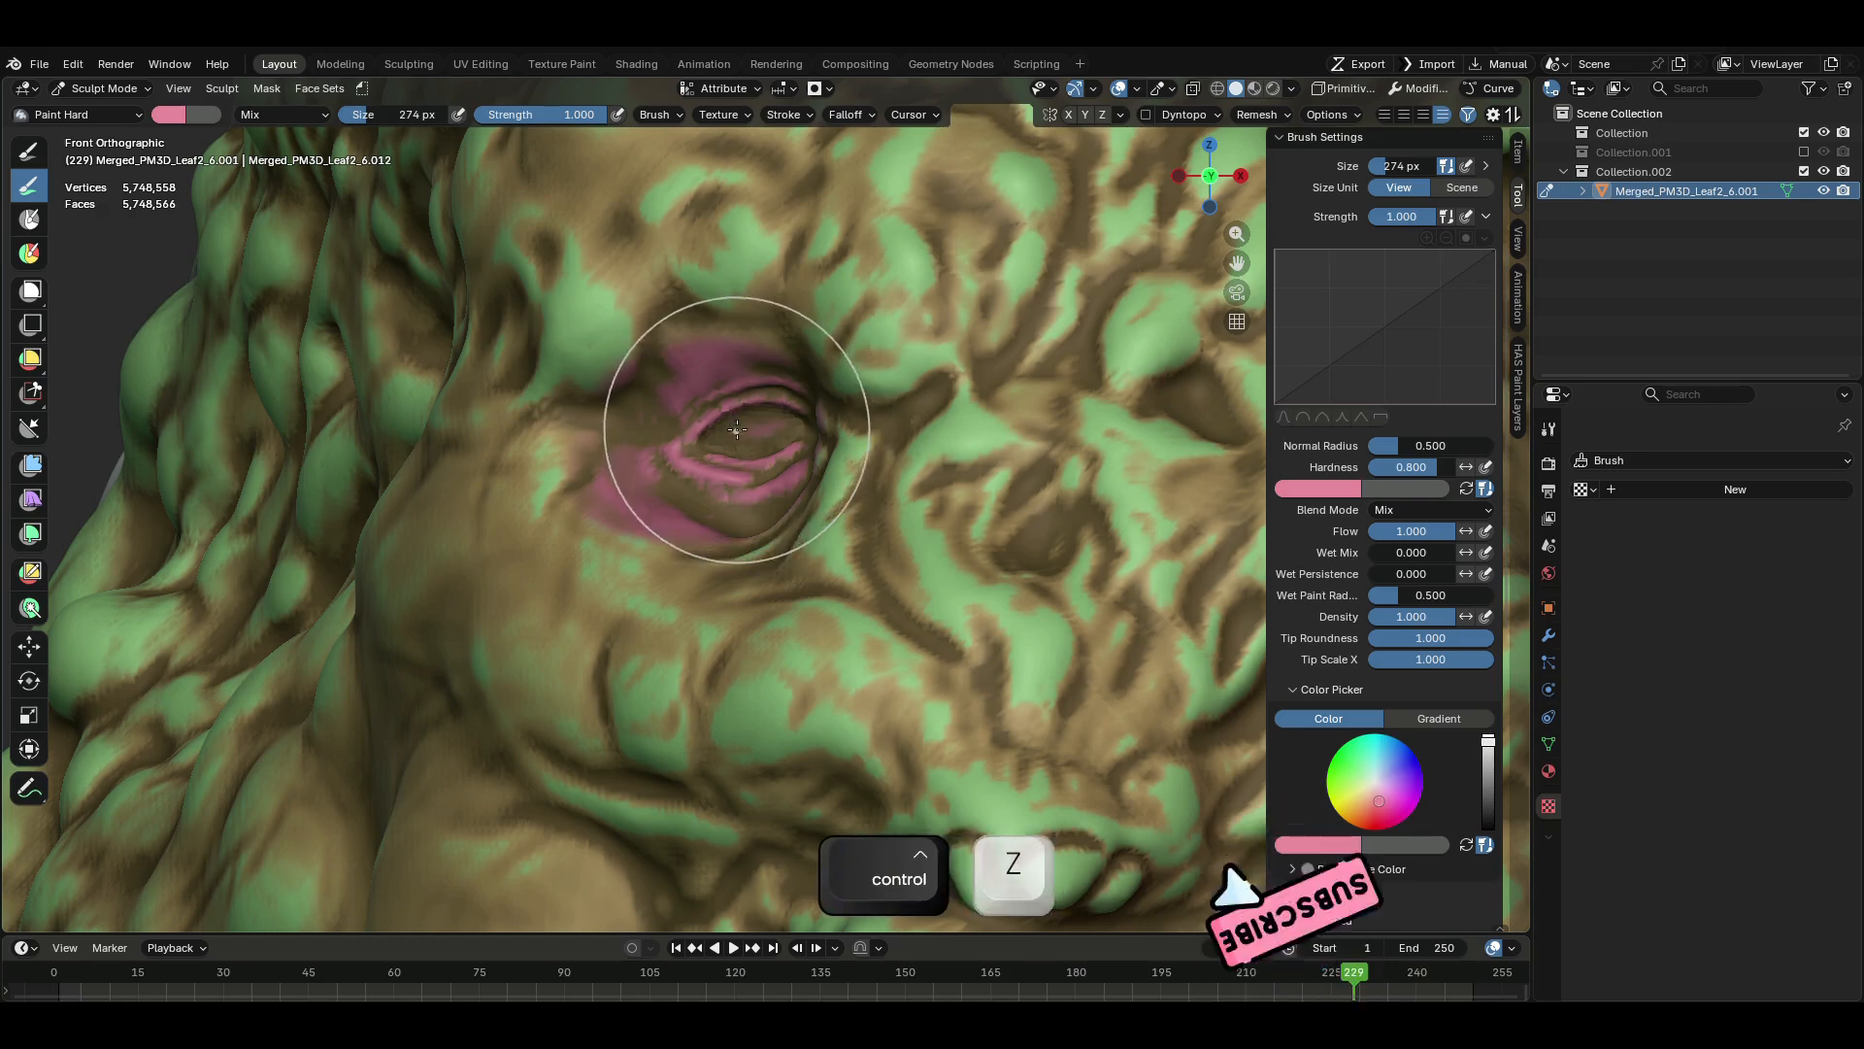
key(ctrl+z)
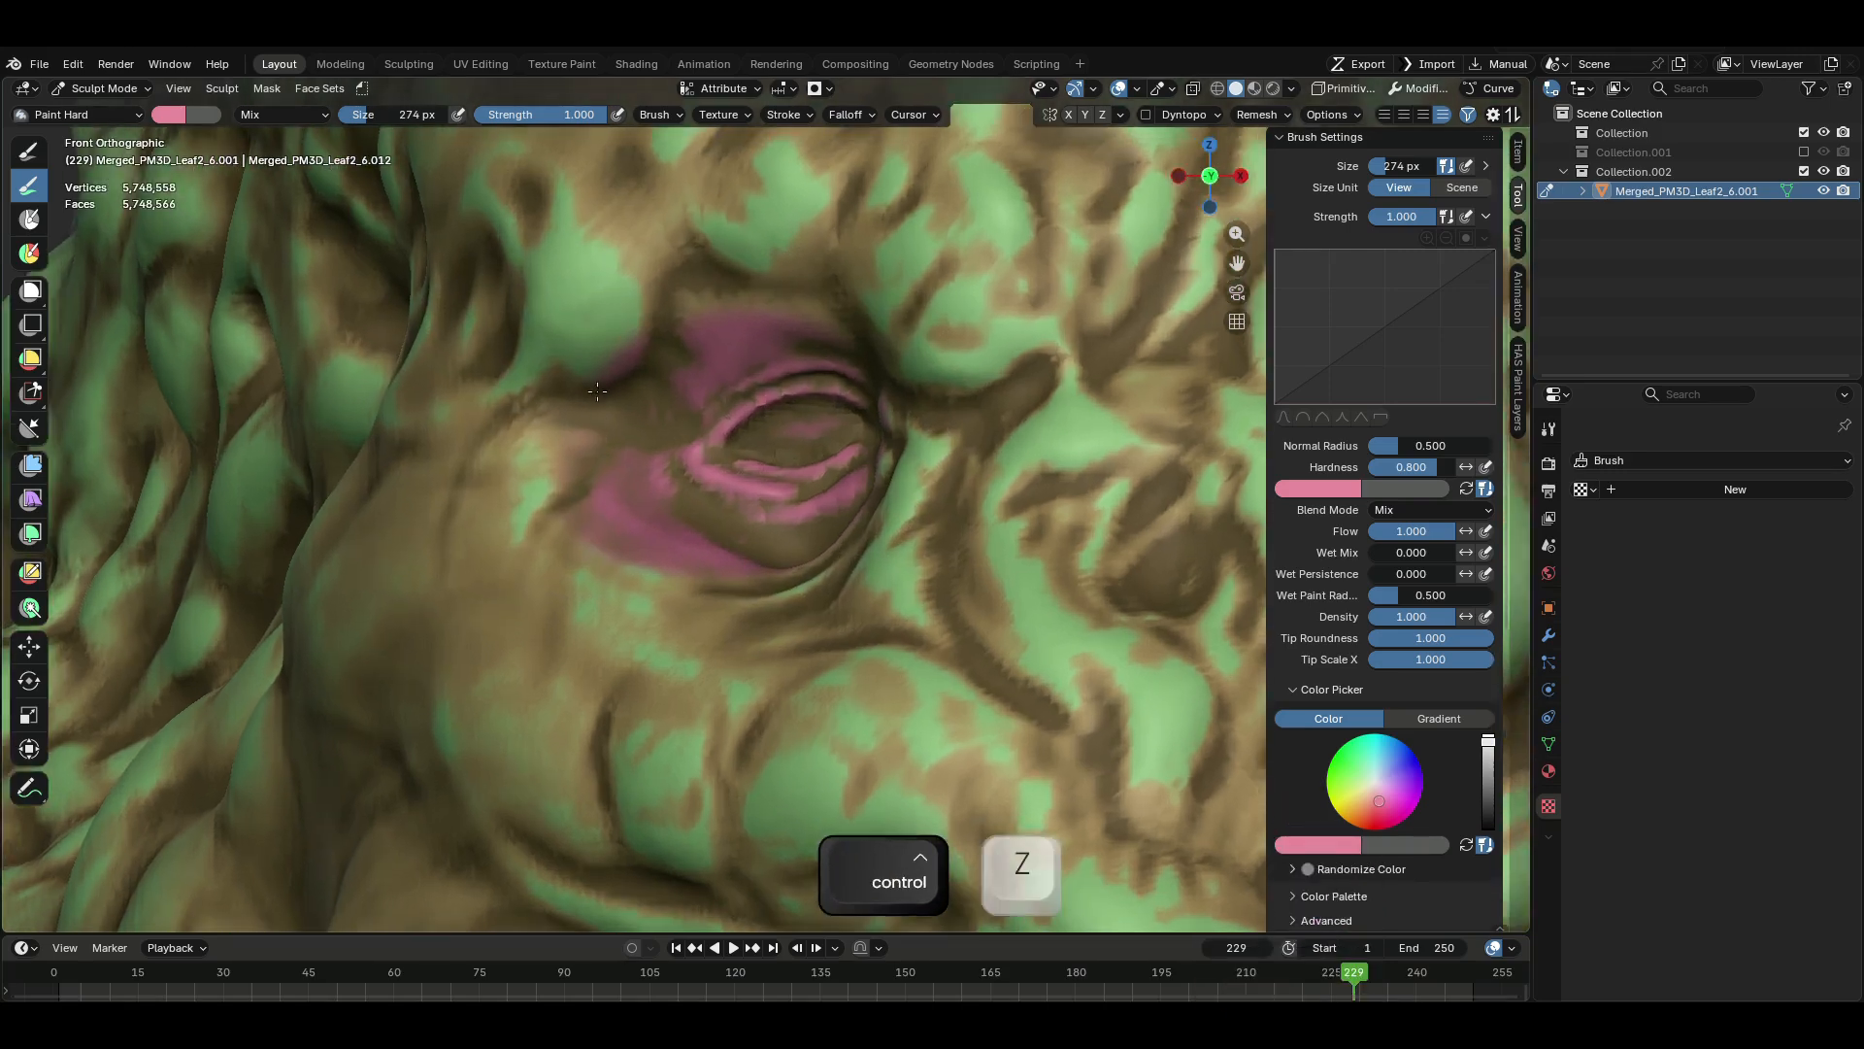
- Extend the pink paint over the brow and the outer corner of the eye, undoing surplus strokes
mouse_move(562, 375)
mouse_down()
mouse_move(544, 420)
mouse_move(739, 330)
mouse_move(643, 374)
mouse_up()
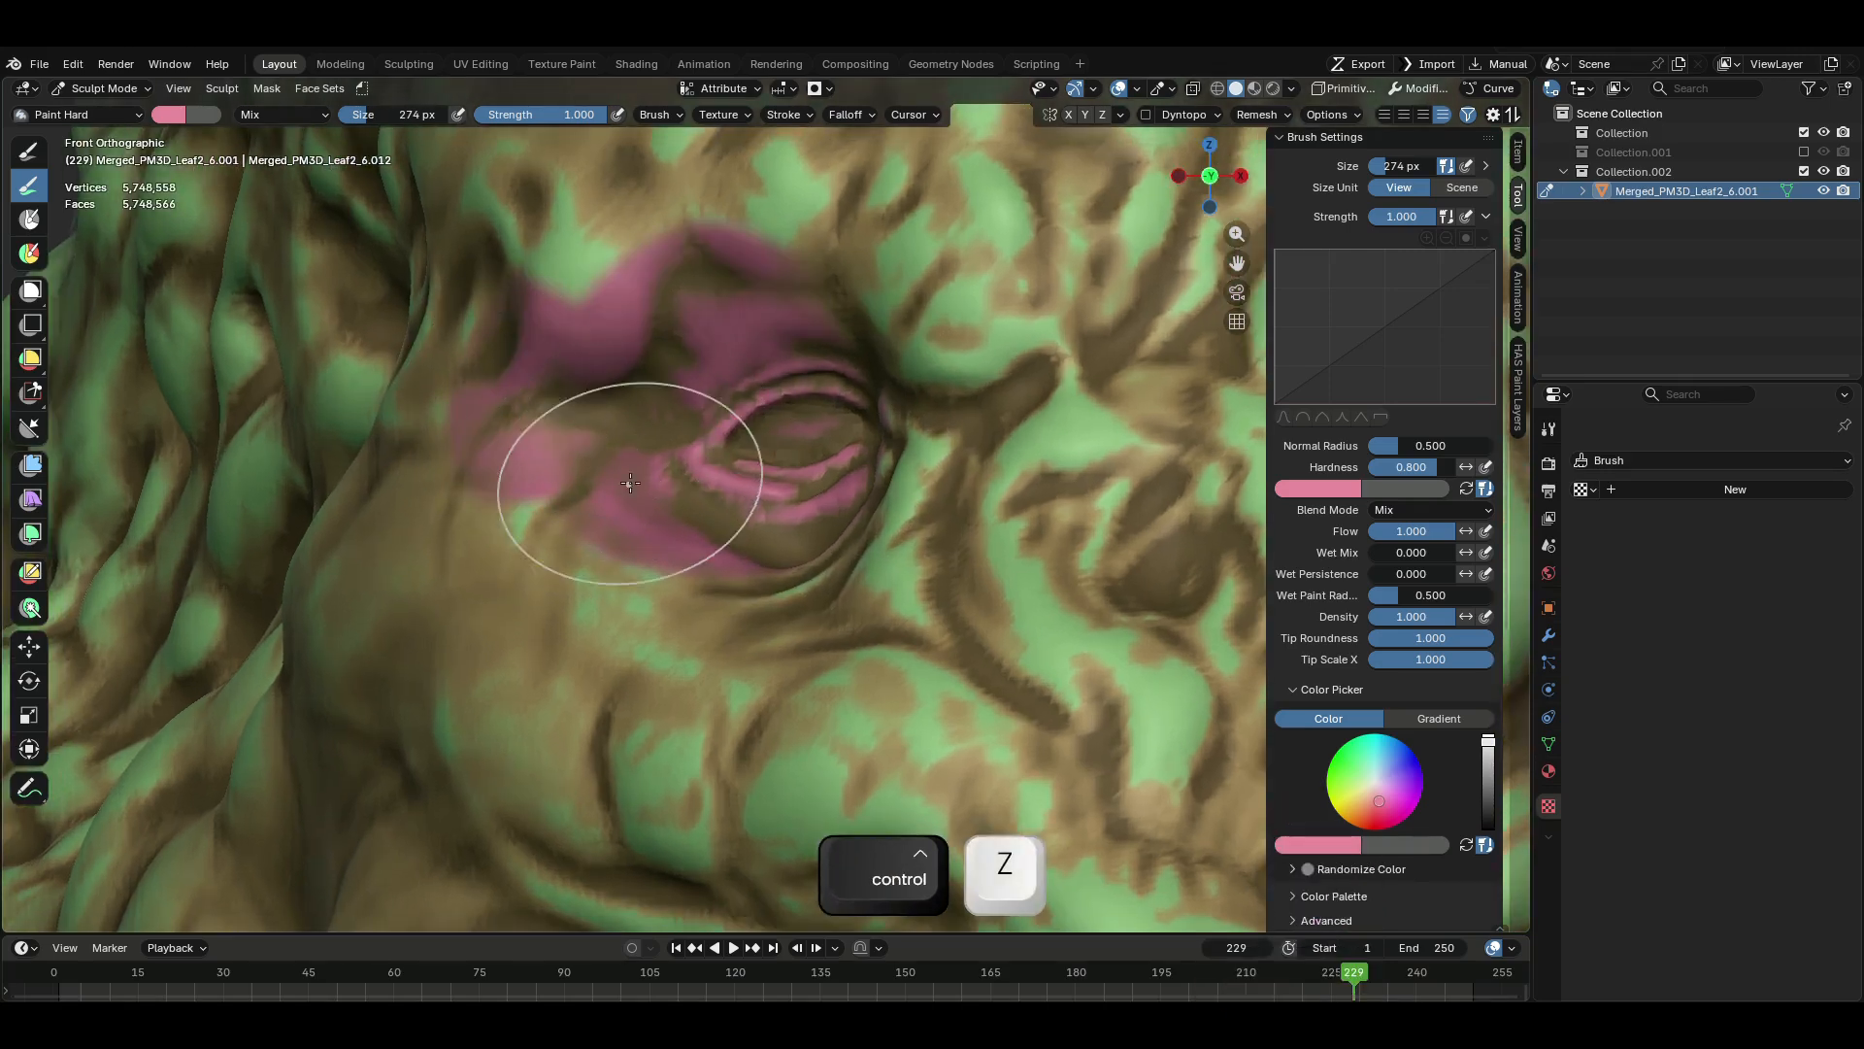
drag(775, 522, 790, 543)
key(ctrl+z)
key(ctrl+z)
key(ctrl+z)
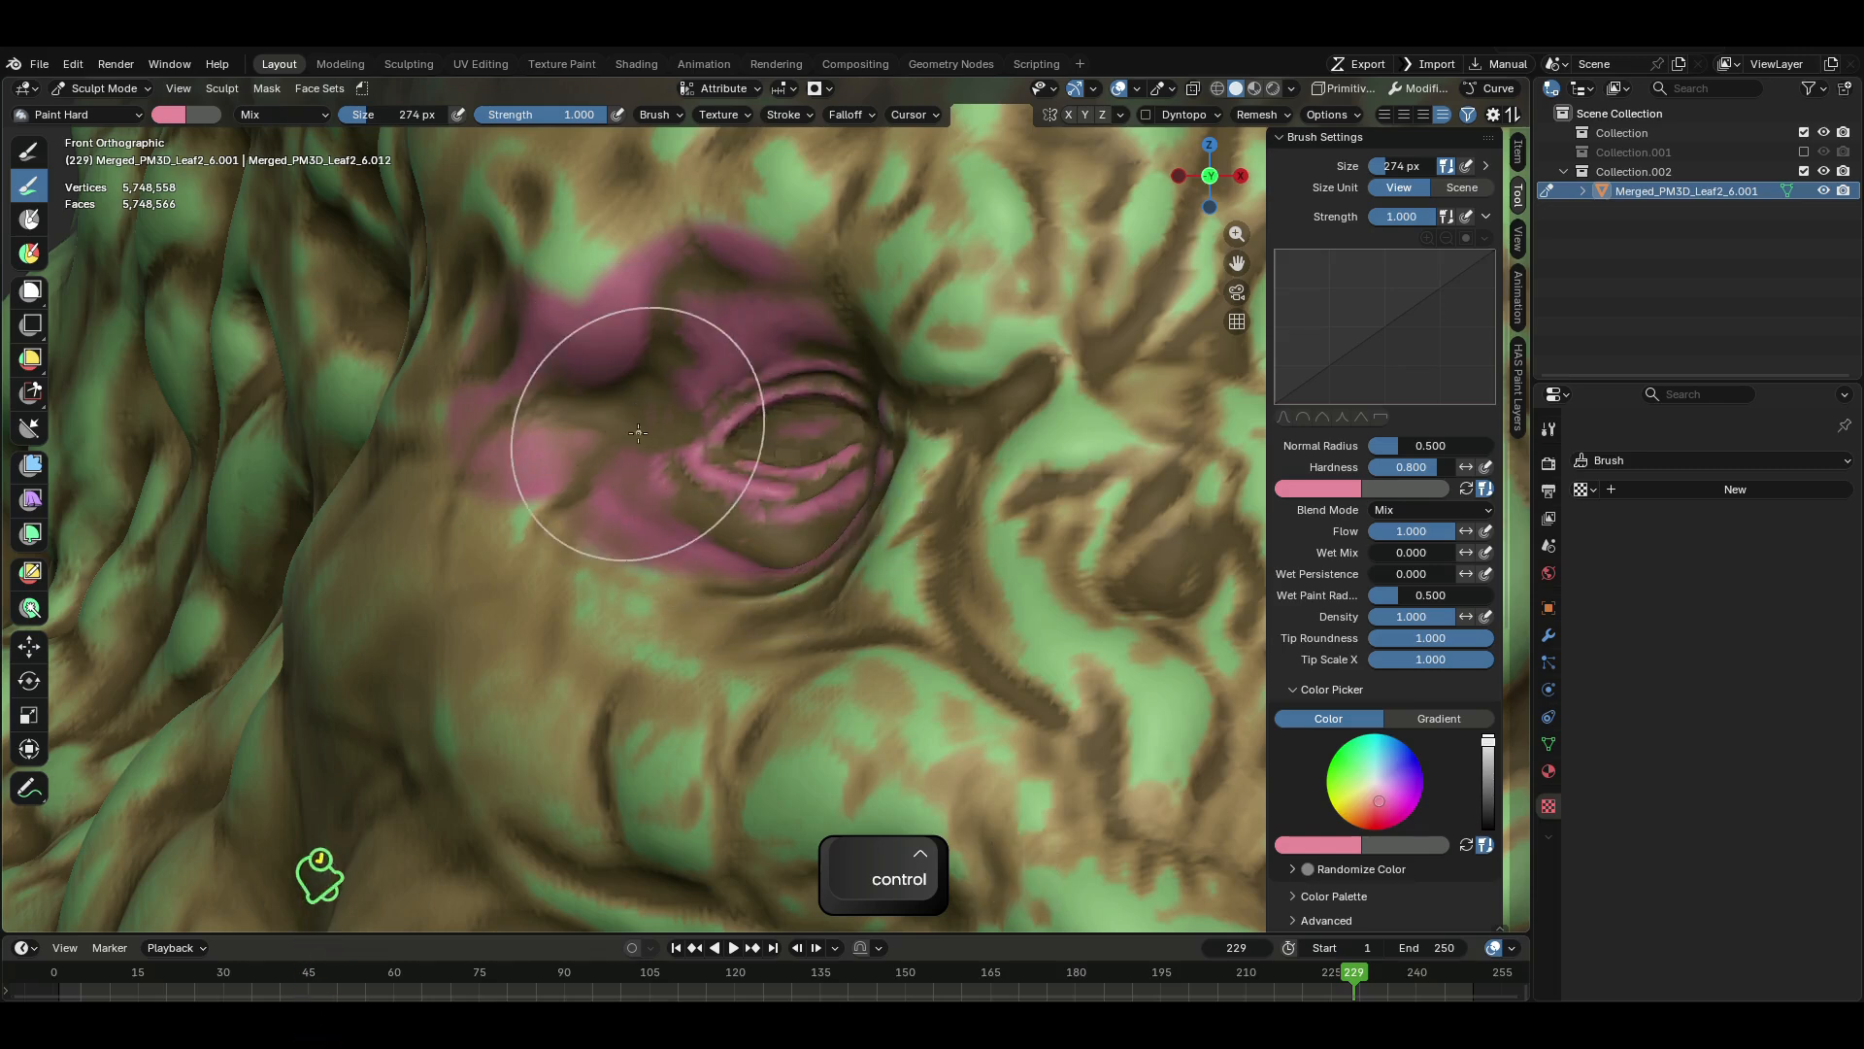
- Switch to the Blur brush and soften the pink paint on the brow, eyelids and outer eye corner
key(shift+space)
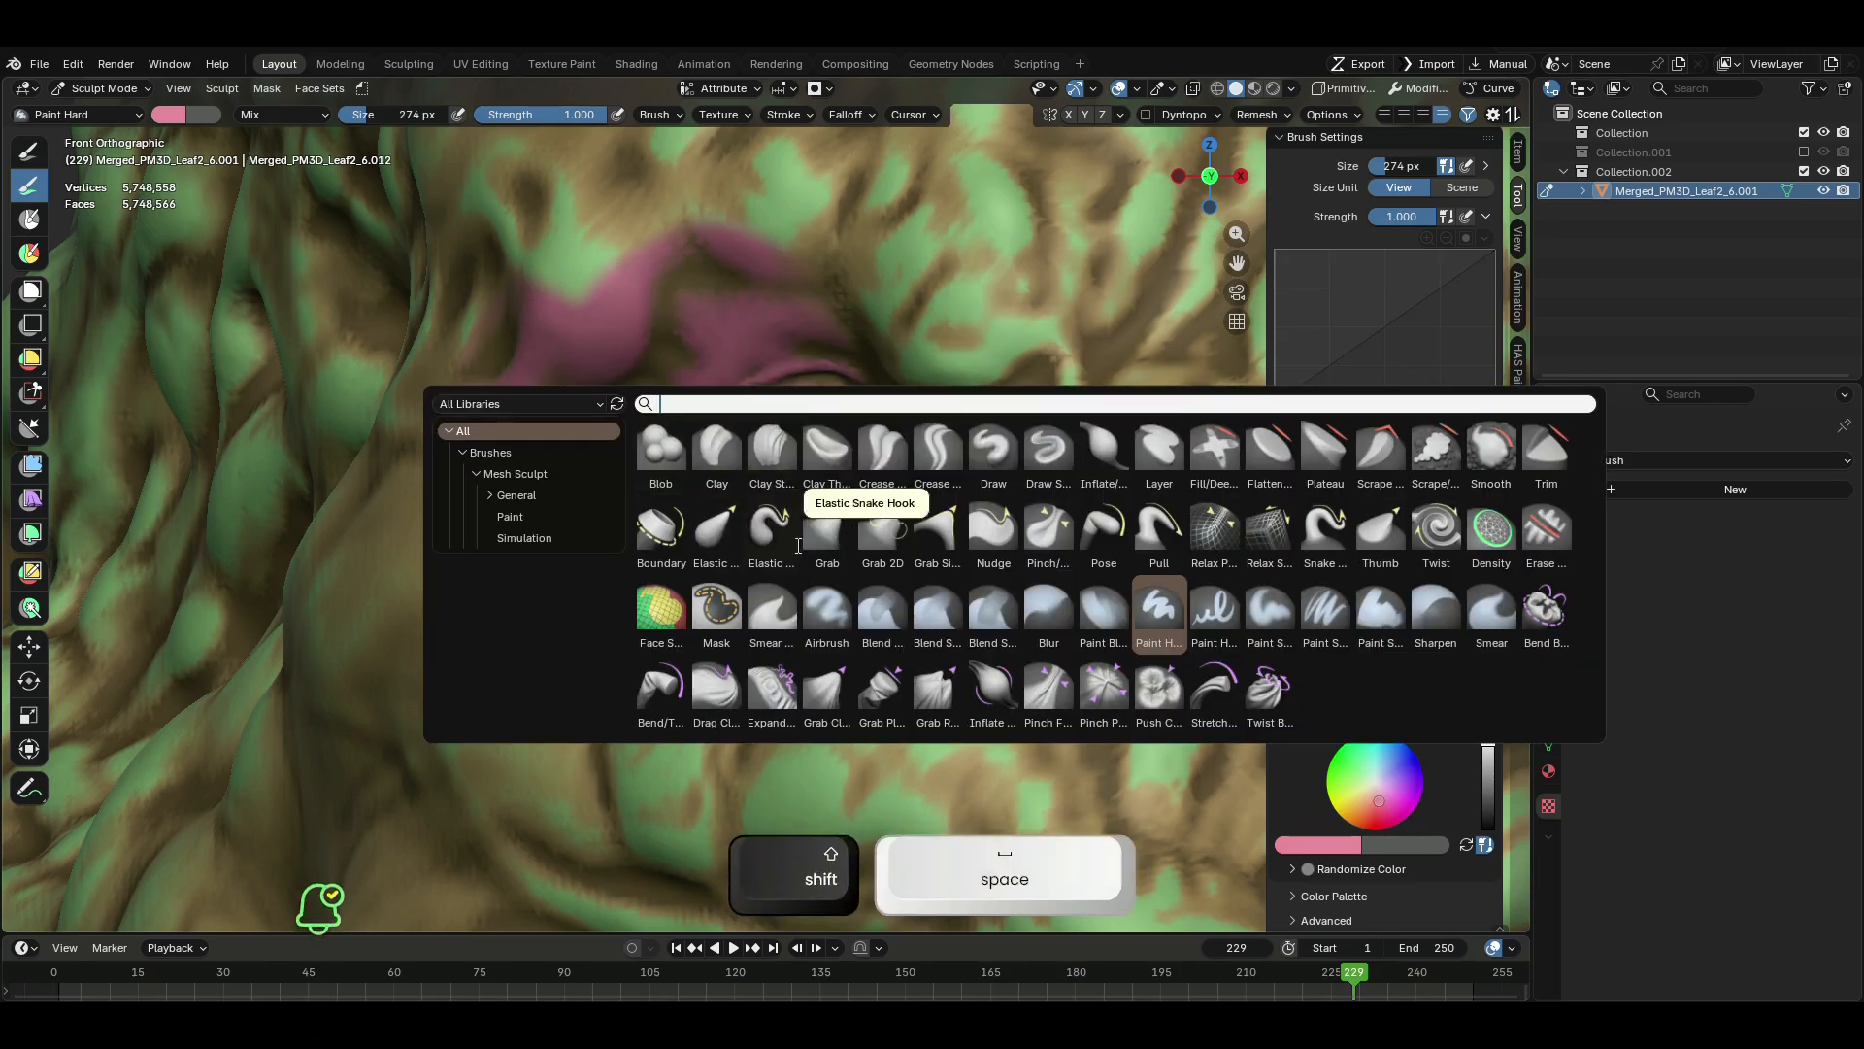
click(1059, 611)
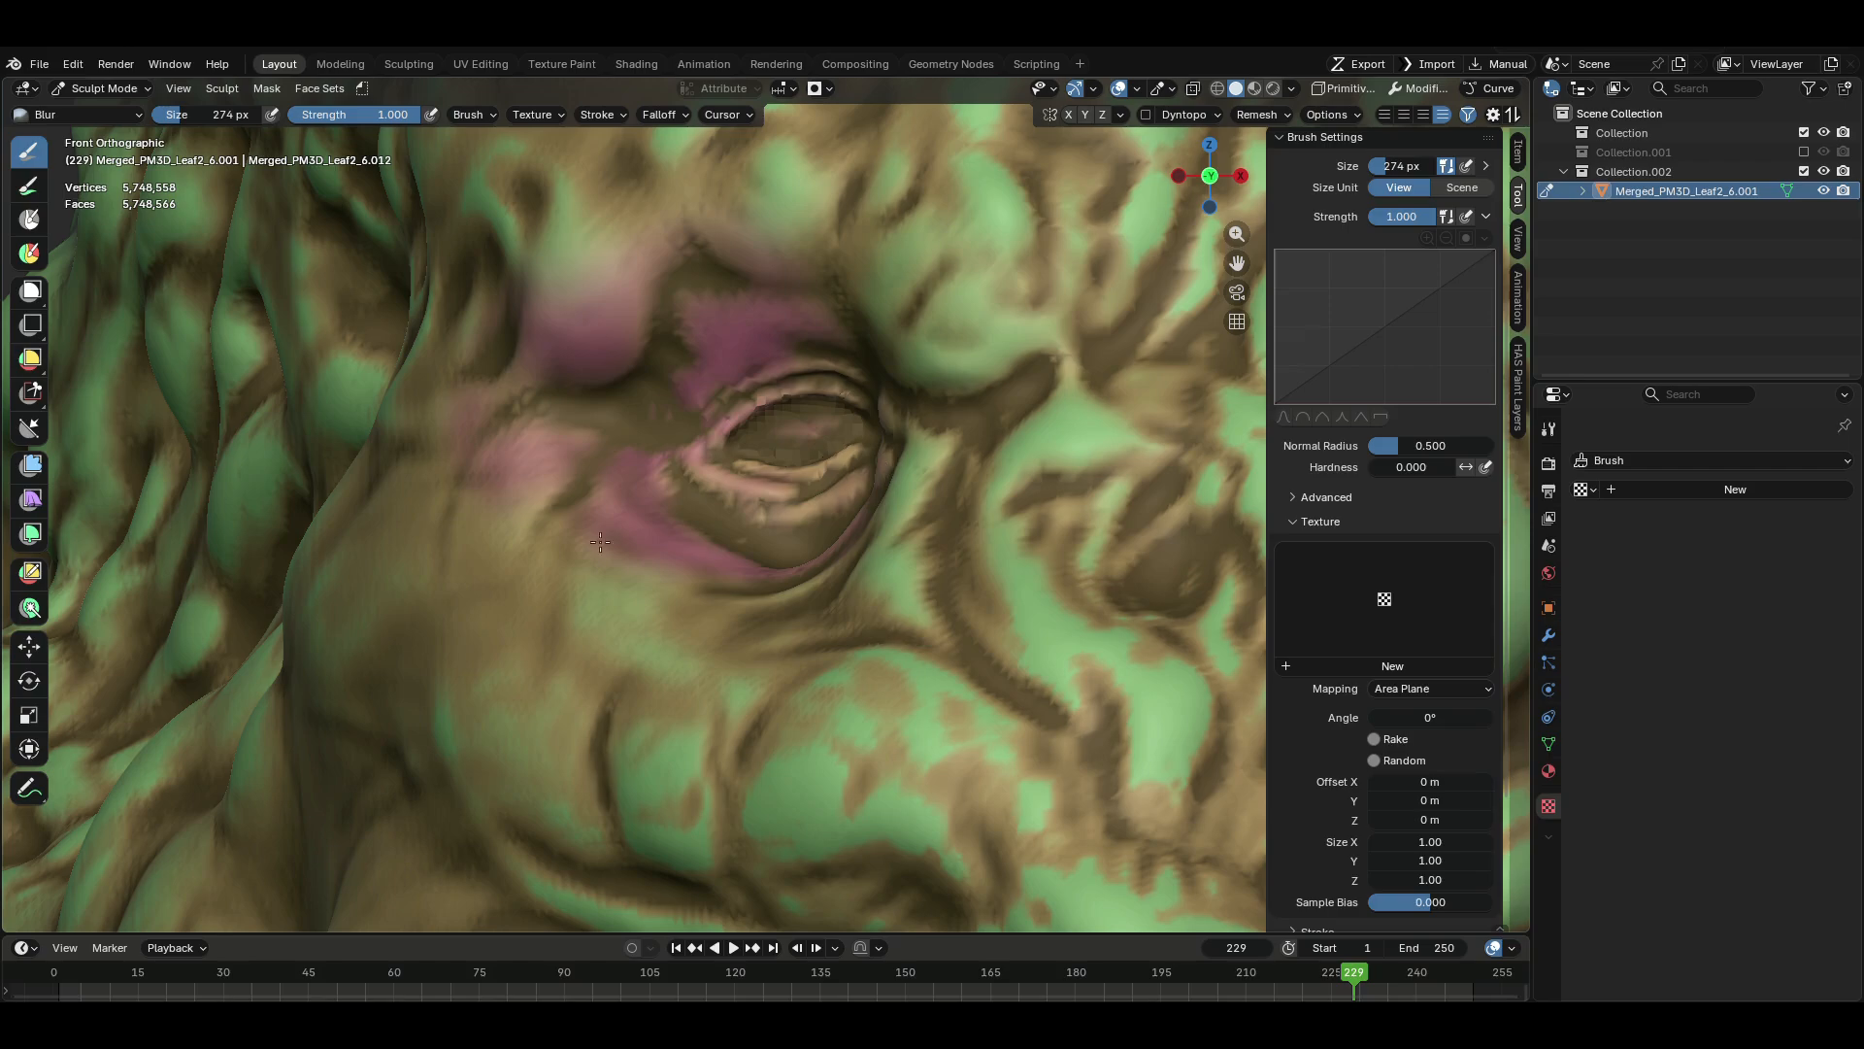
mouse_move(650, 559)
ctrl+middle_down()
mouse_move(733, 490)
mouse_move(738, 510)
mouse_move(566, 486)
ctrl+middle_up()
scroll(620, 474, up, 4)
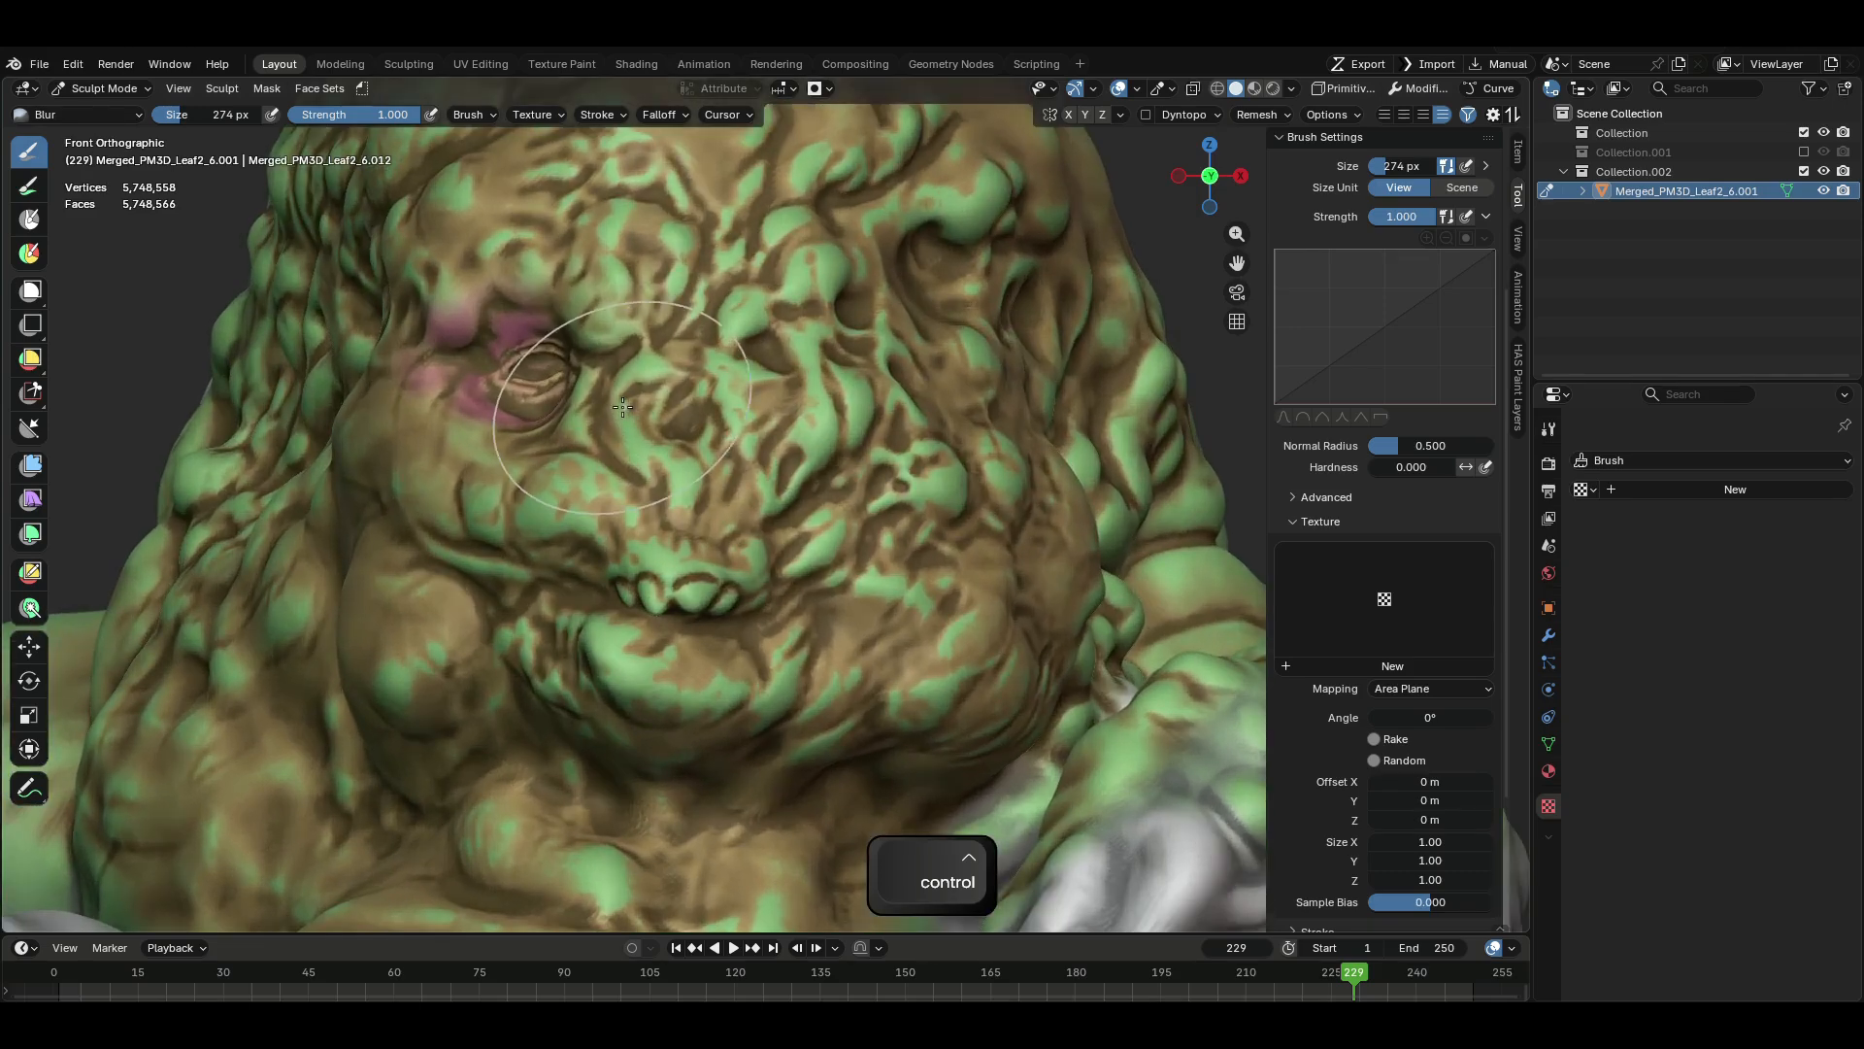
- Clear the cavity mask and examine the painted head as a whole
key(a)
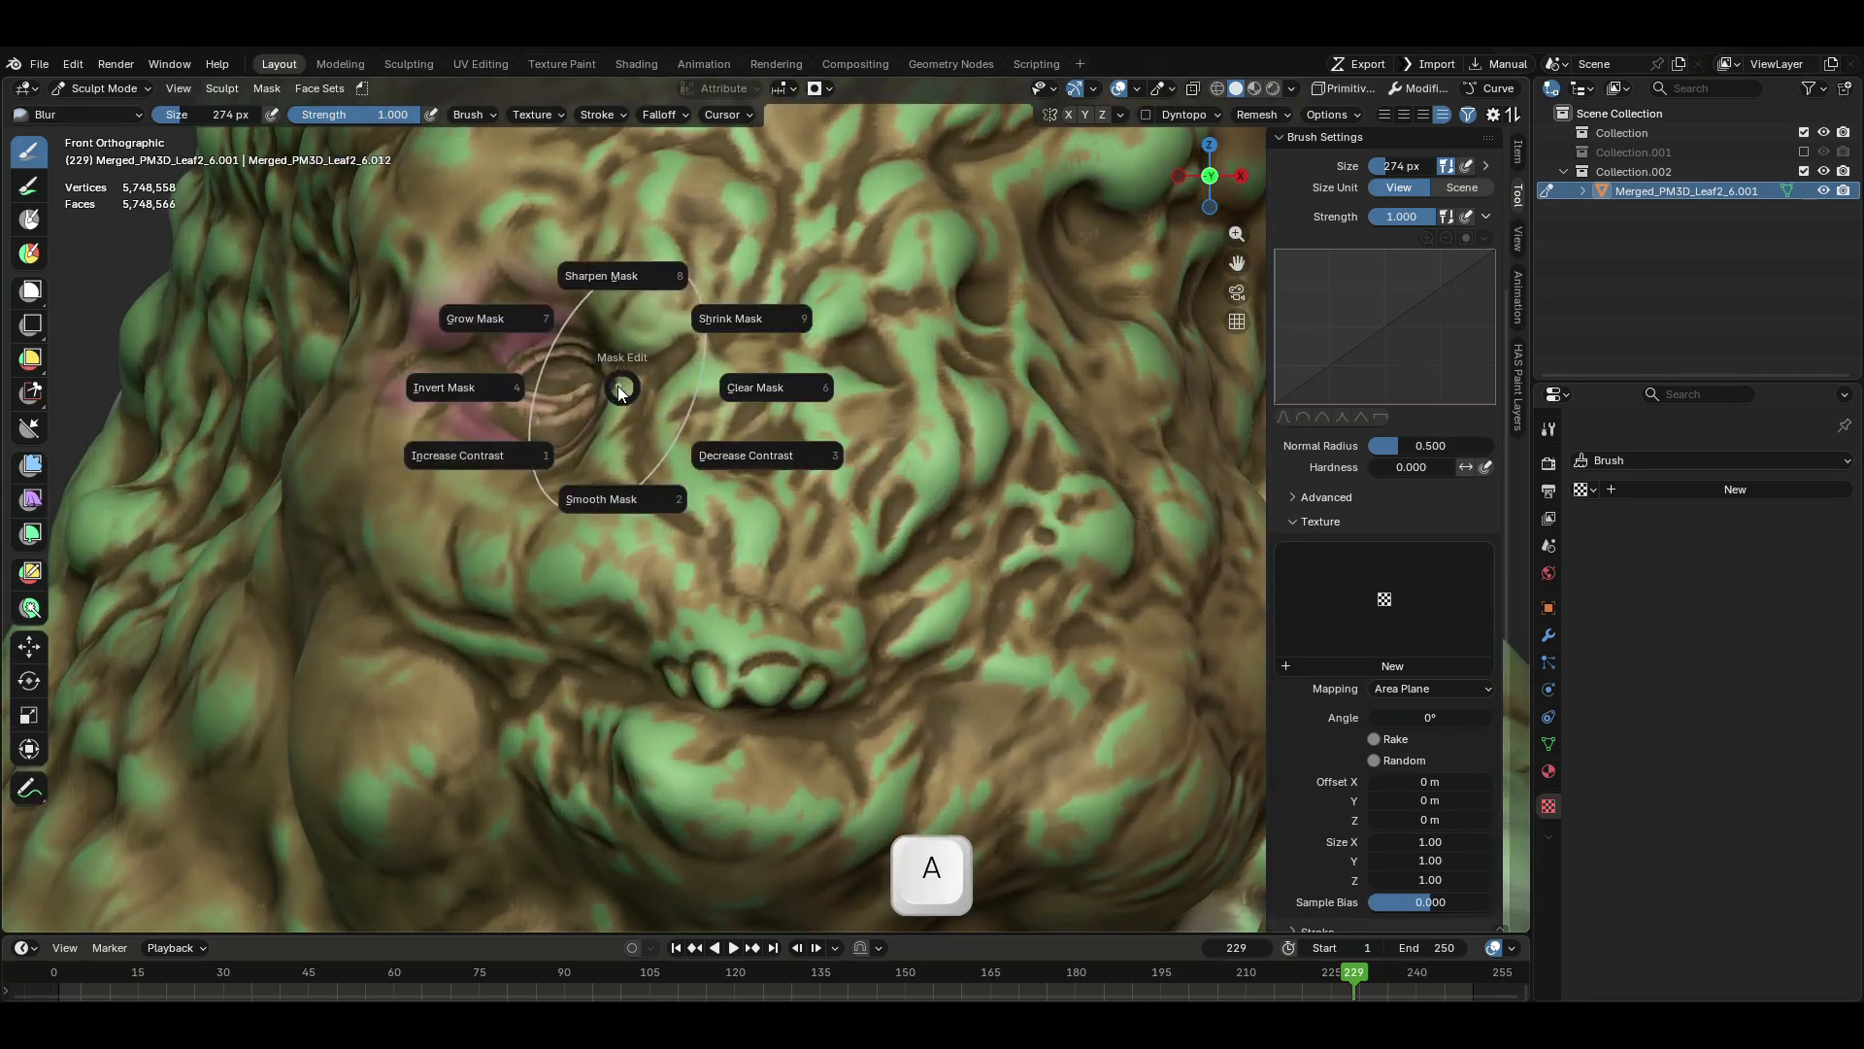
click(801, 375)
ctrl+middle_drag(788, 430, 735, 546)
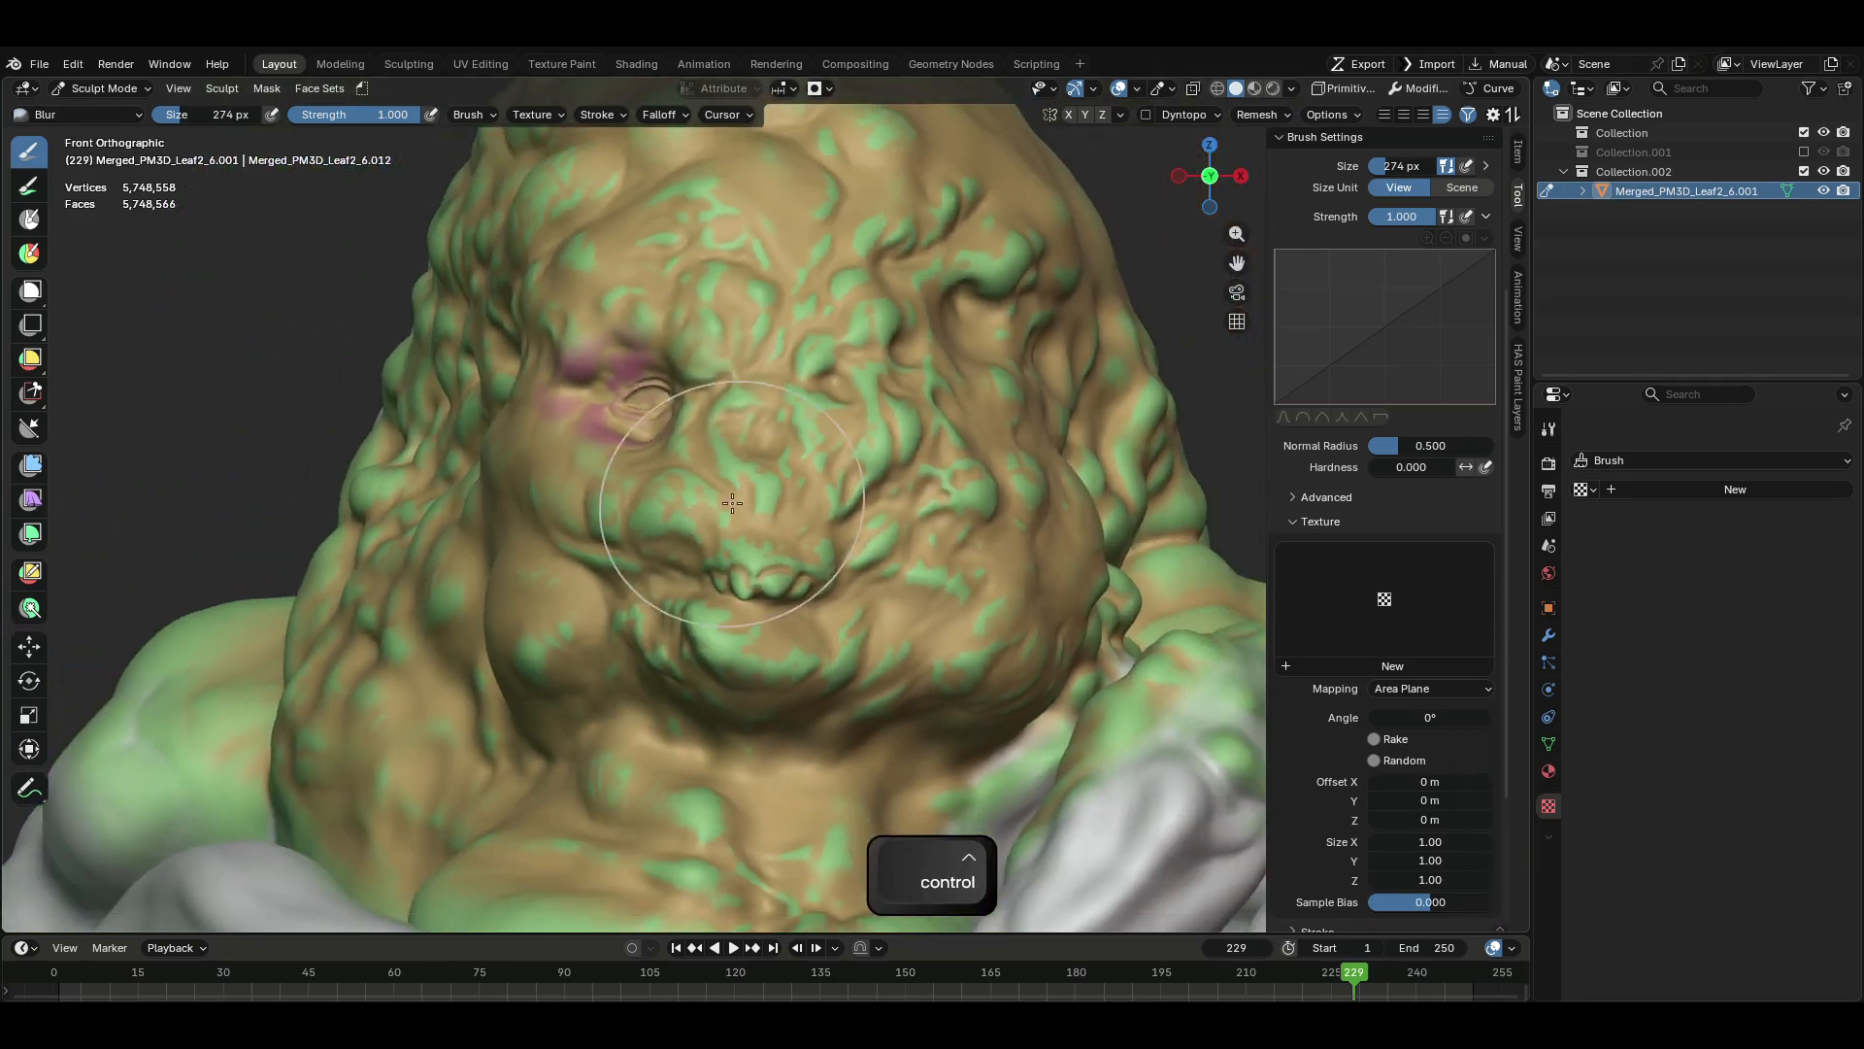
mouse_move(735, 473)
shift+middle_down()
mouse_move(718, 540)
mouse_move(672, 591)
mouse_move(713, 582)
shift+middle_up()
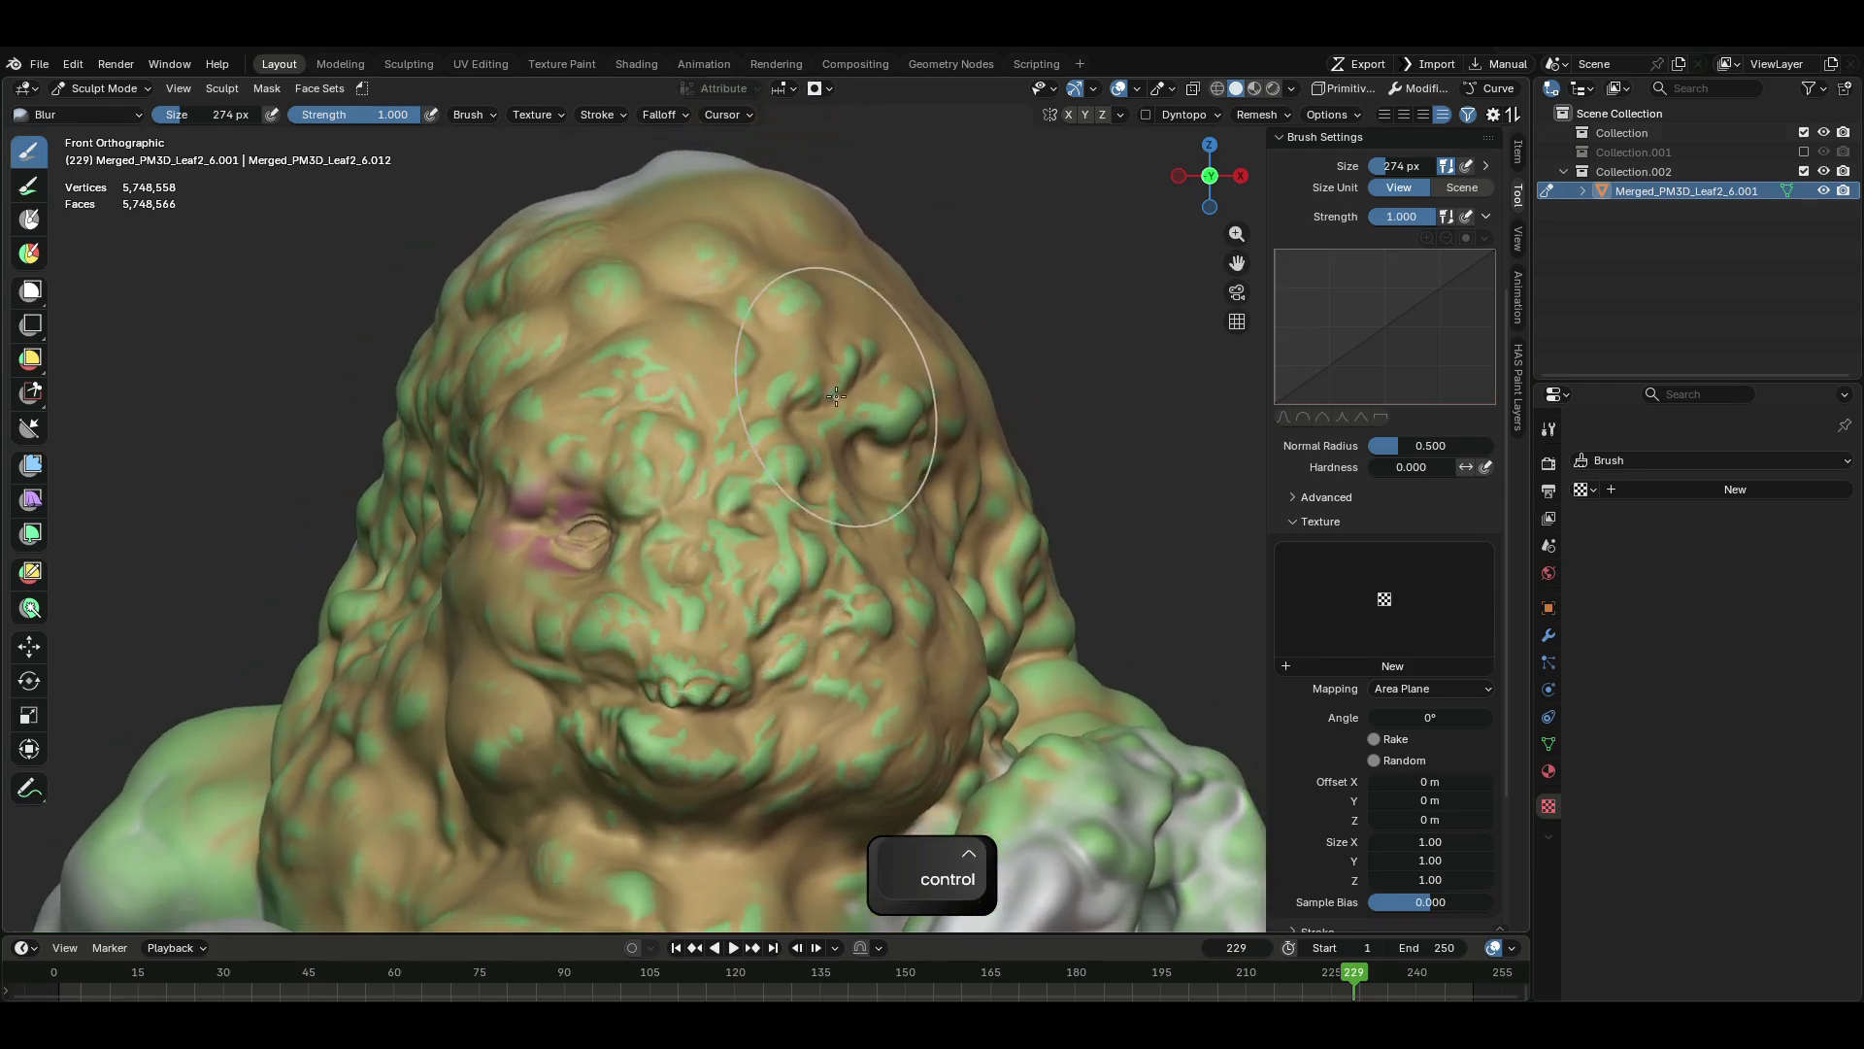